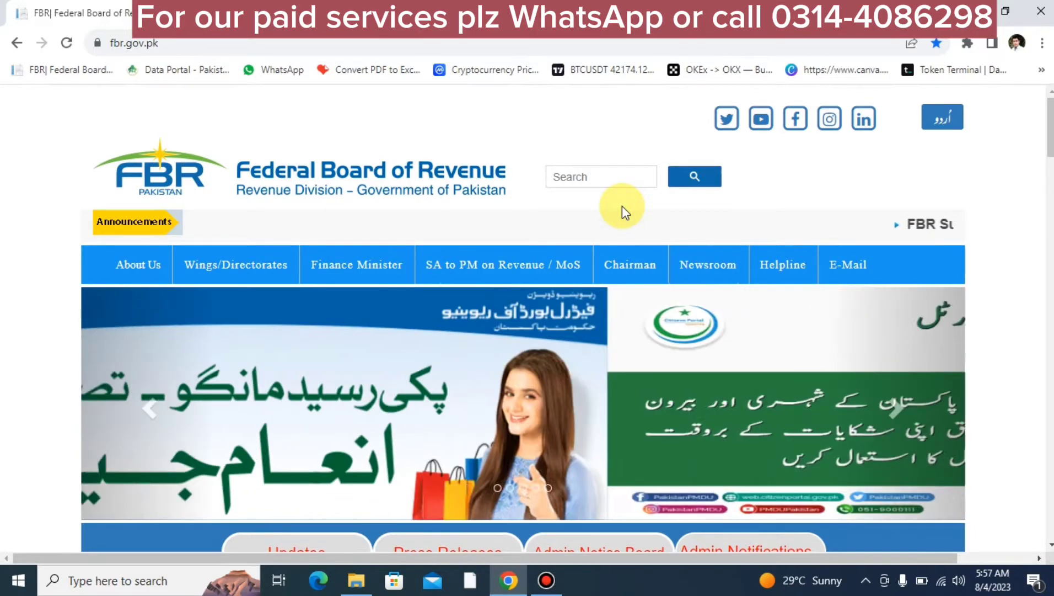
- Open the IRIS income tax portal from the Online Services section of the FBR website
{"action": "scroll", "coordinate": [623, 209], "scroll_direction": "down", "scroll_amount": 2}
{"action": "scroll", "coordinate": [622, 206], "scroll_direction": "down", "scroll_amount": 7}
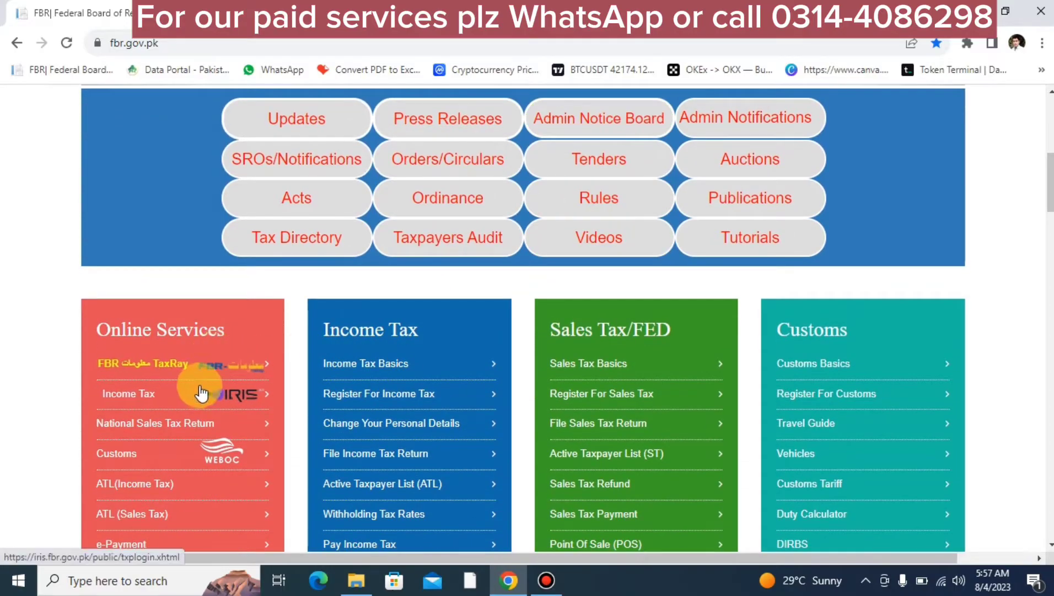
{"action": "left_click", "coordinate": [210, 395]}
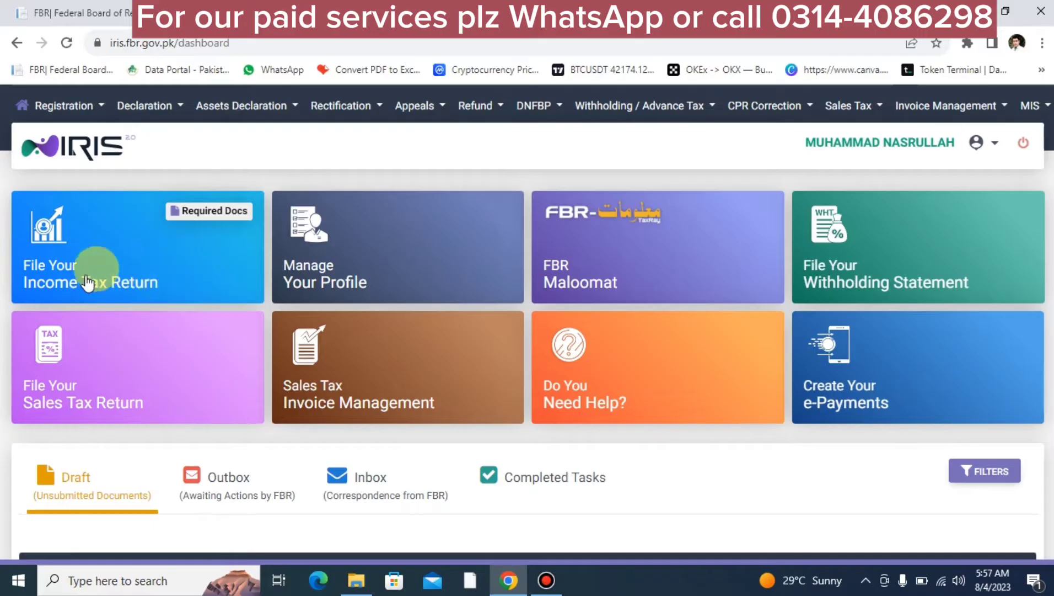
- Start a normal income tax return for the 2023 tax period, 01-Jul-2022 to 30-Jun-2023
{"action": "left_click", "coordinate": [143, 256]}
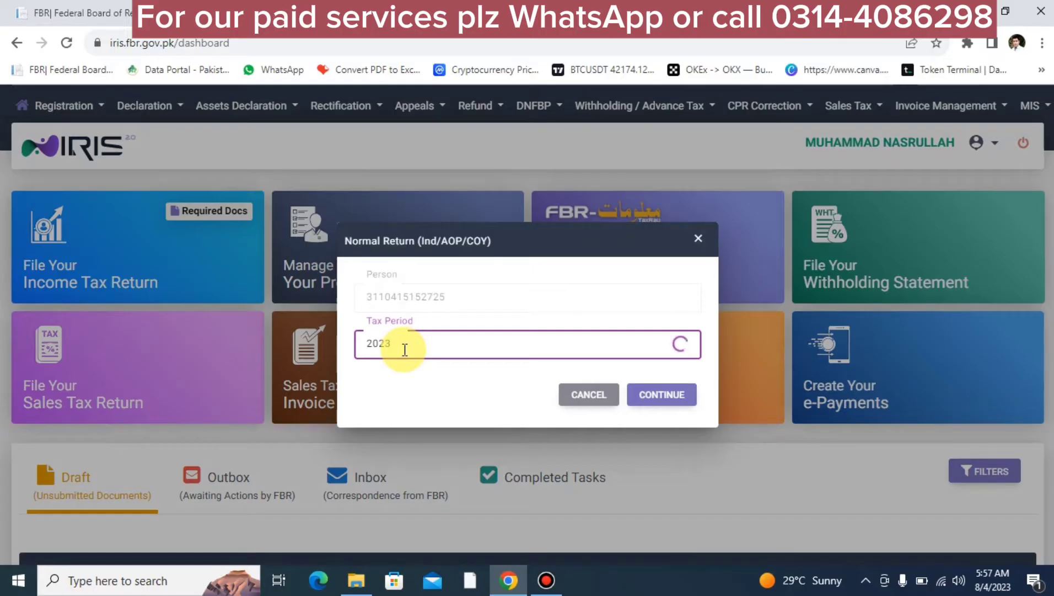
{"action": "left_click", "coordinate": [558, 396]}
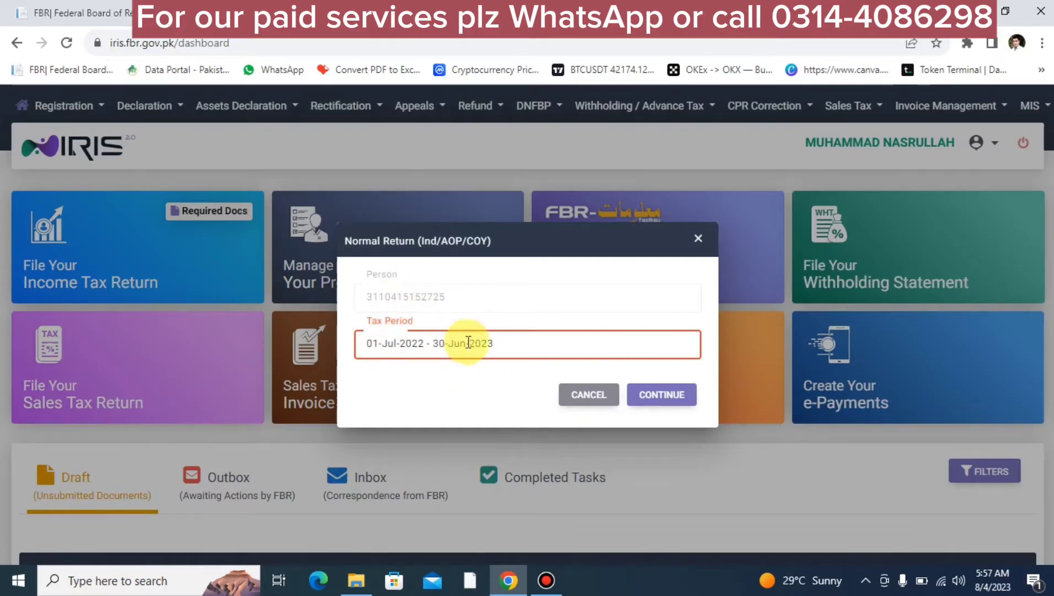
{"action": "left_click", "coordinate": [658, 401]}
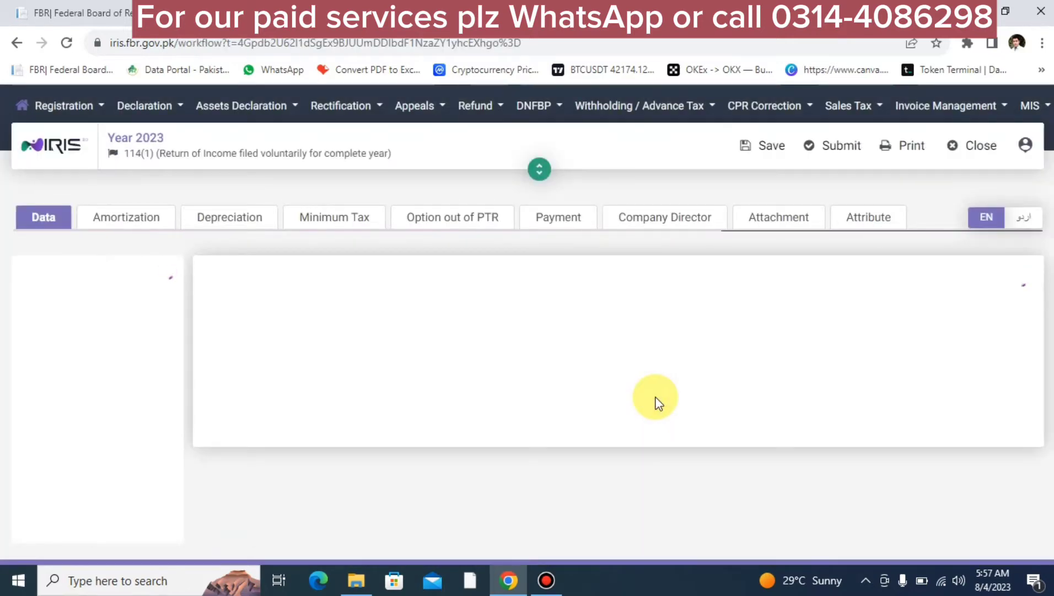
- Under Business Other Revenues, set the total amount of Others (code 3128) to 1,850,000 and calculate the return
{"action": "scroll", "coordinate": [656, 403], "scroll_direction": "down", "scroll_amount": 3}
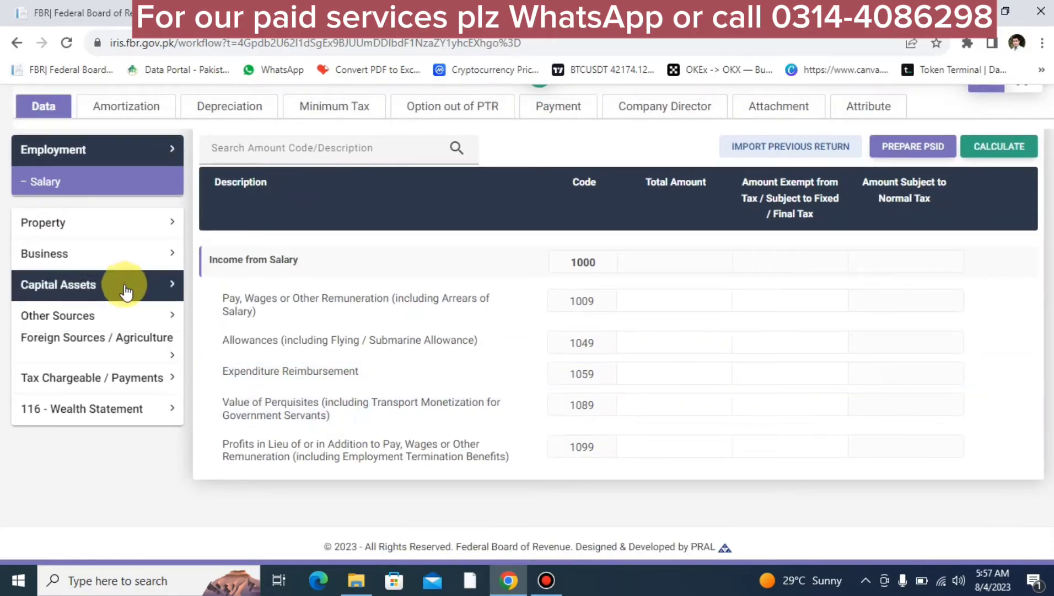
{"action": "left_click", "coordinate": [113, 260]}
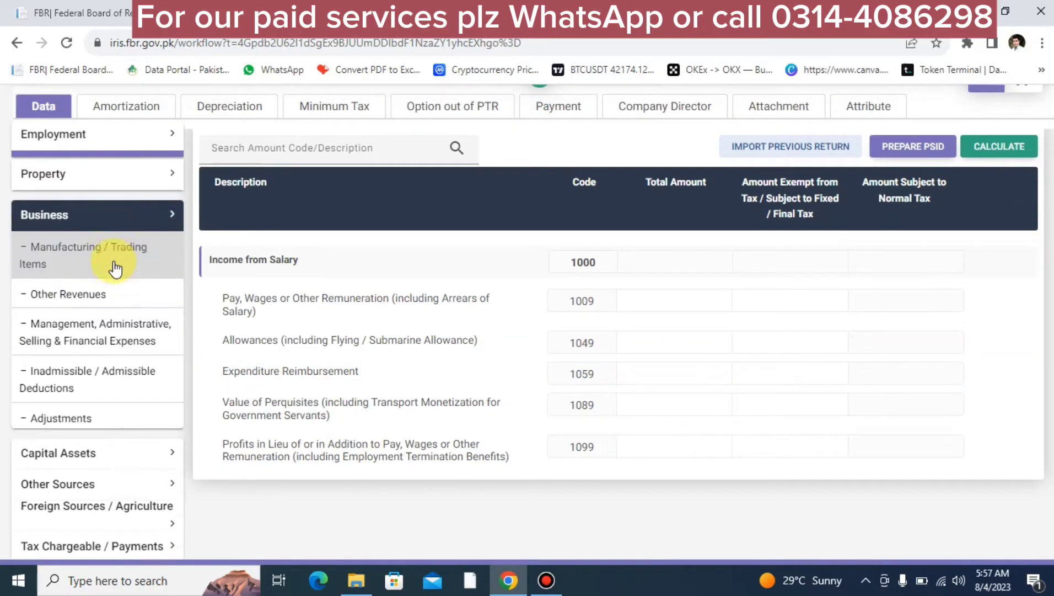
{"action": "left_click", "coordinate": [51, 288]}
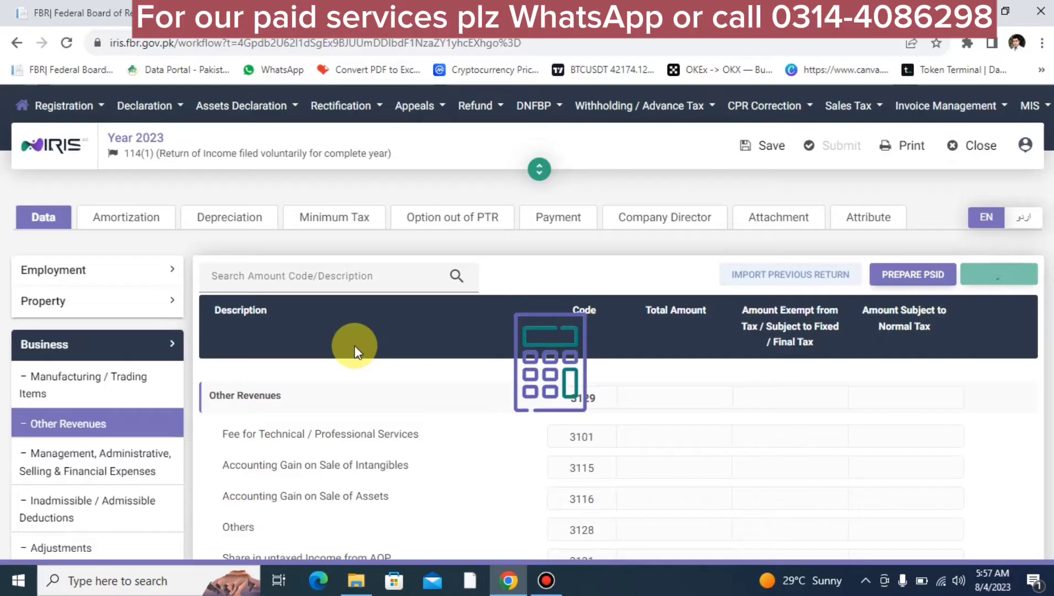
{"action": "scroll", "coordinate": [354, 345], "scroll_direction": "down", "scroll_amount": 3}
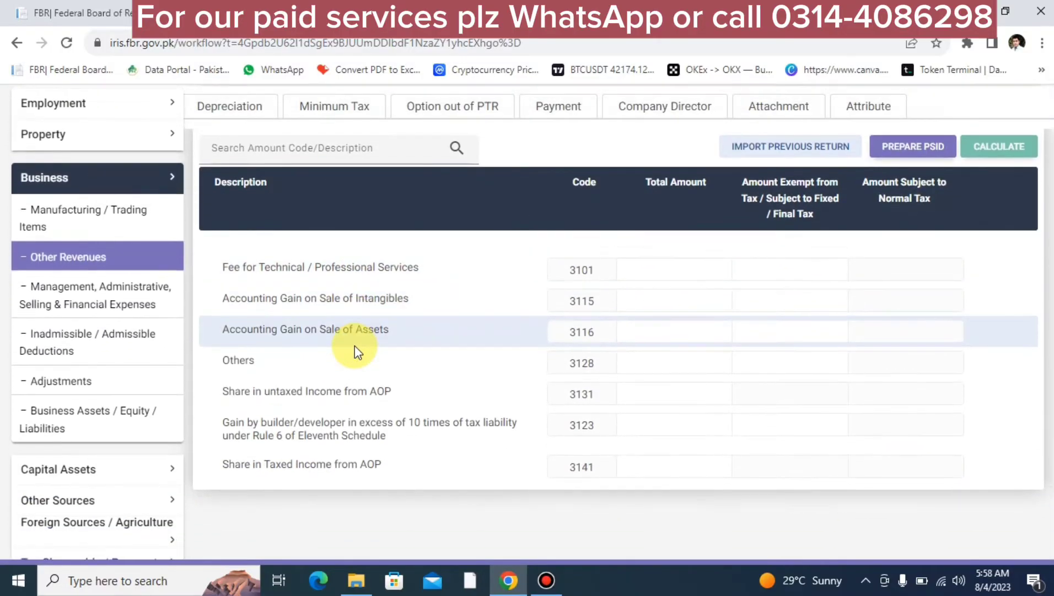
{"action": "left_click", "coordinate": [627, 368]}
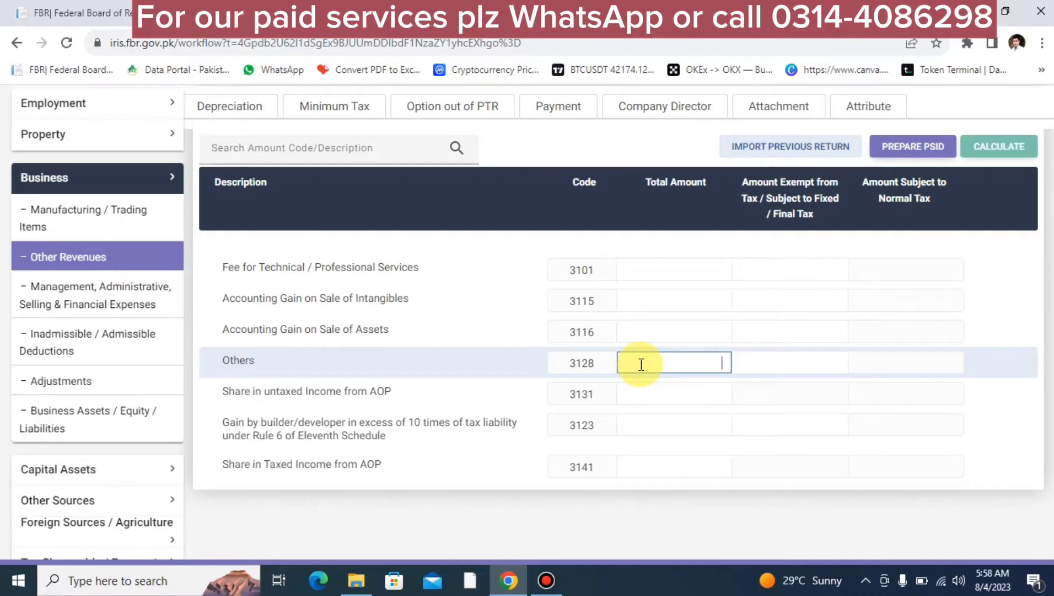
{"action": "type", "text": "1,850,000"}
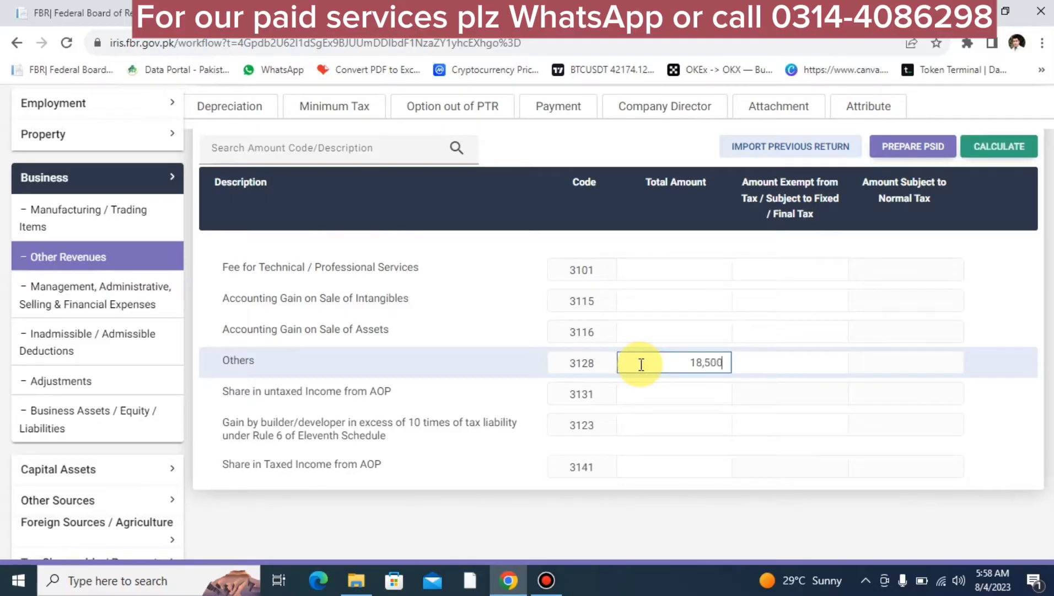
{"action": "left_click", "coordinate": [999, 146]}
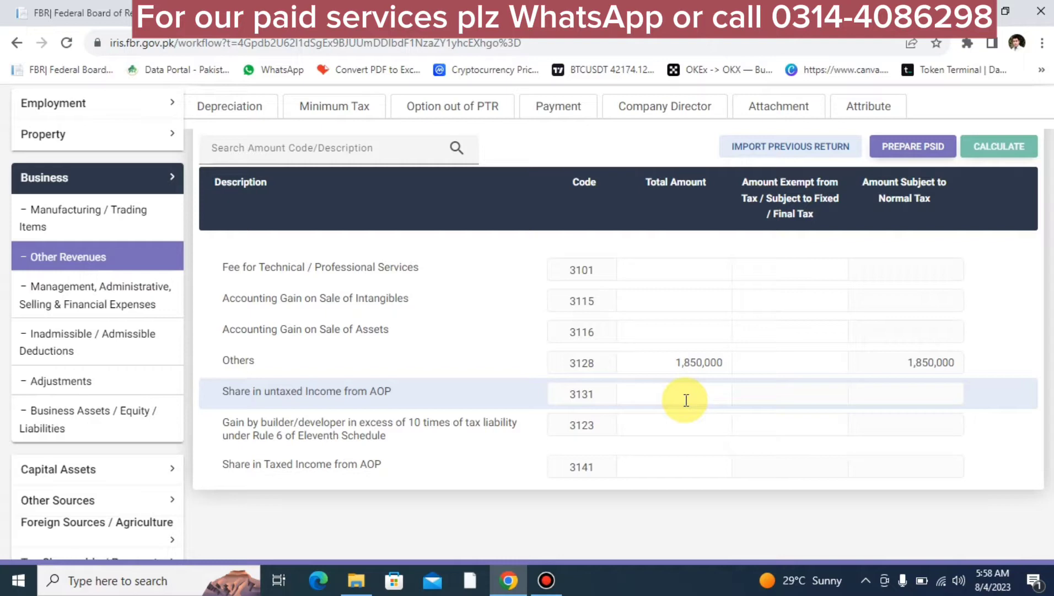
{"action": "left_click", "coordinate": [677, 368]}
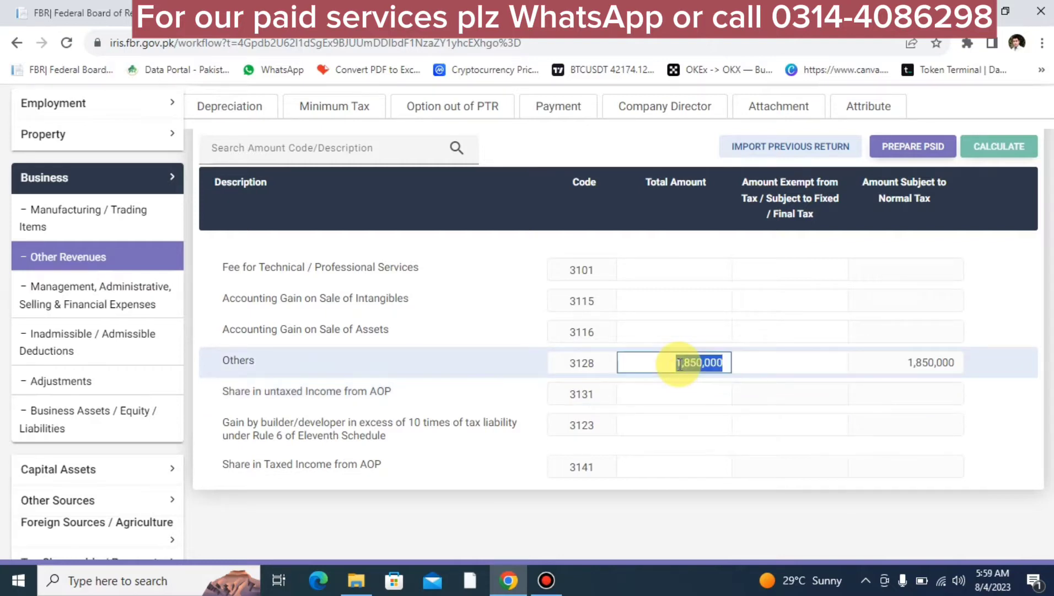
{"action": "scroll", "coordinate": [129, 464], "scroll_direction": "down", "scroll_amount": 3}
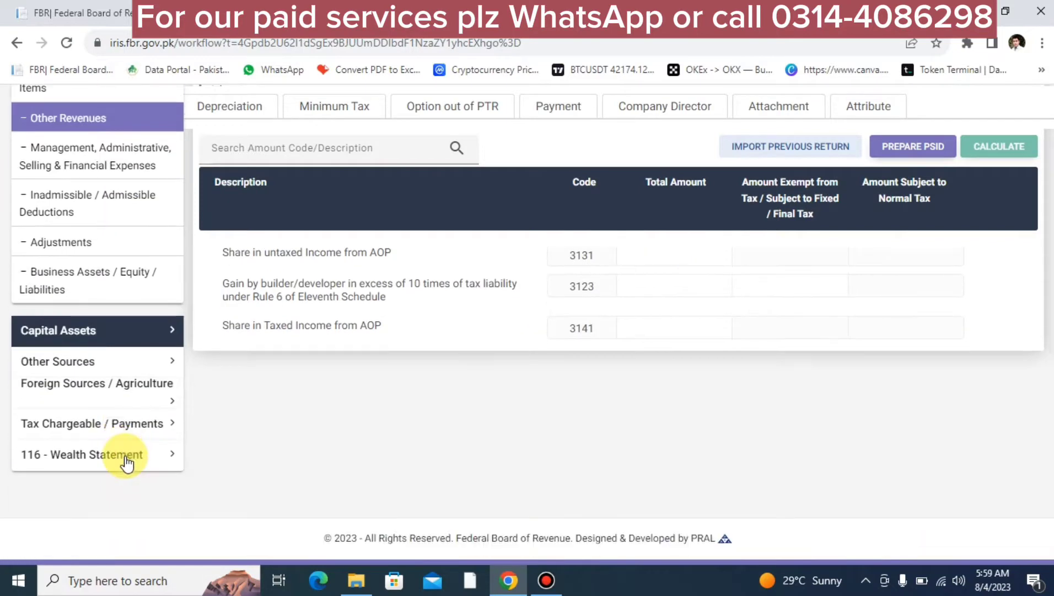
{"action": "left_click", "coordinate": [143, 437]}
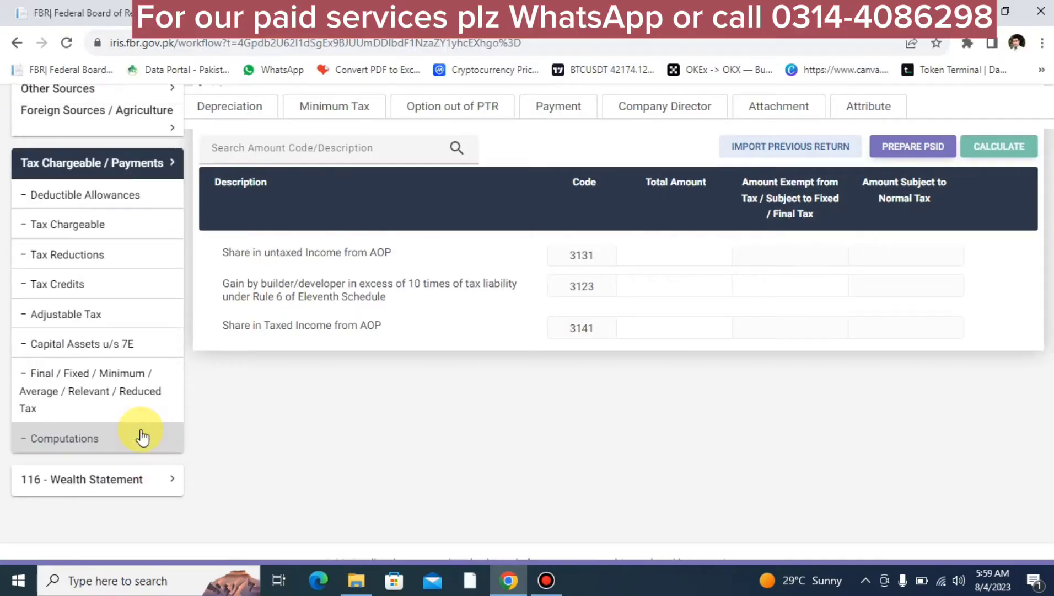
{"action": "left_click", "coordinate": [98, 406]}
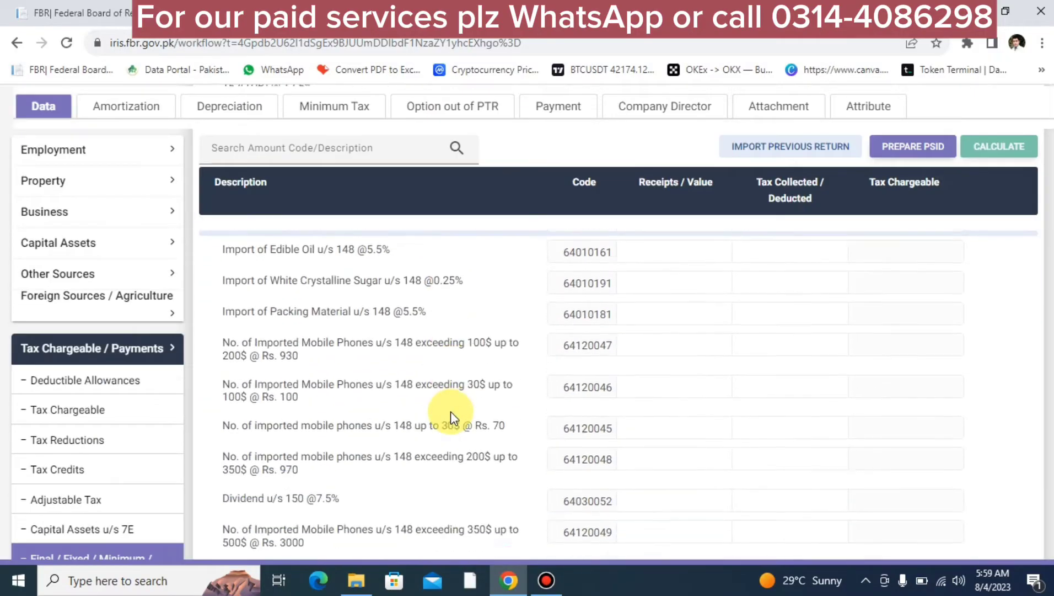
{"action": "scroll", "coordinate": [450, 411], "scroll_direction": "down", "scroll_amount": 20}
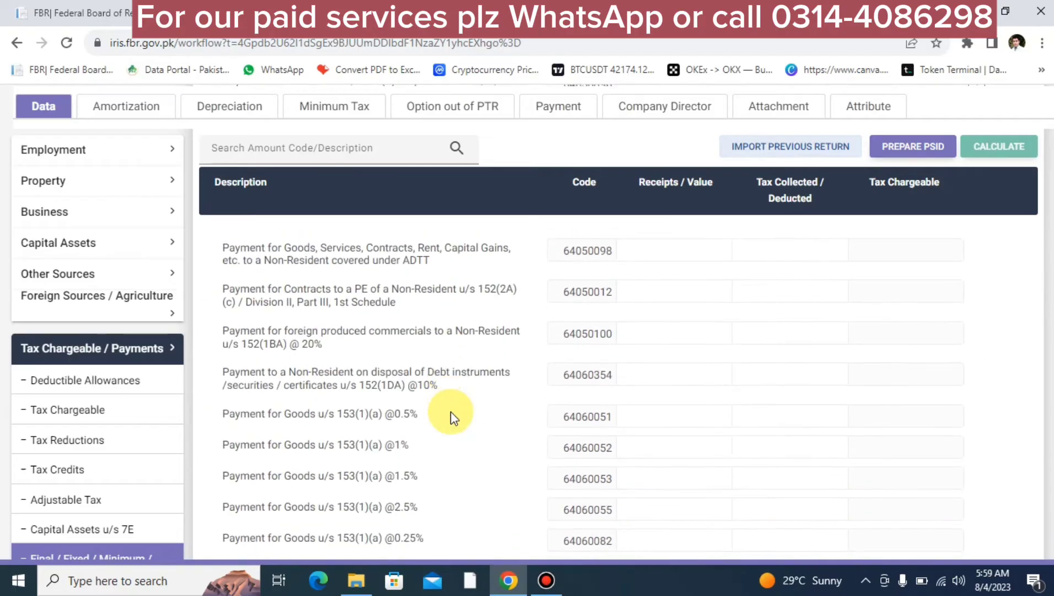
{"action": "scroll", "coordinate": [451, 411], "scroll_direction": "down", "scroll_amount": 20}
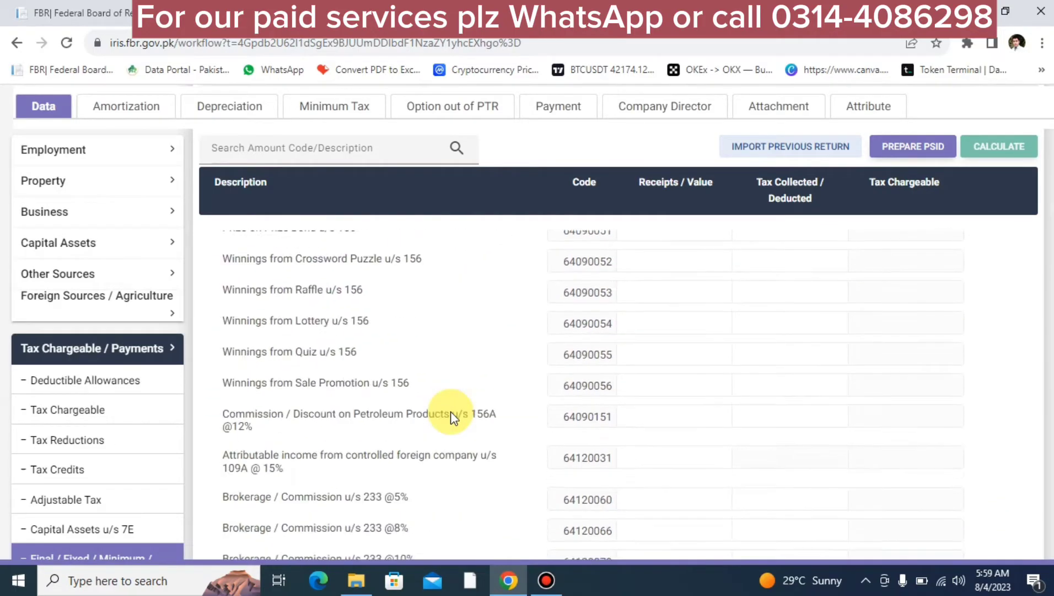
{"action": "scroll", "coordinate": [450, 410], "scroll_direction": "down", "scroll_amount": 6}
{"action": "scroll", "coordinate": [451, 411], "scroll_direction": "up", "scroll_amount": 3}
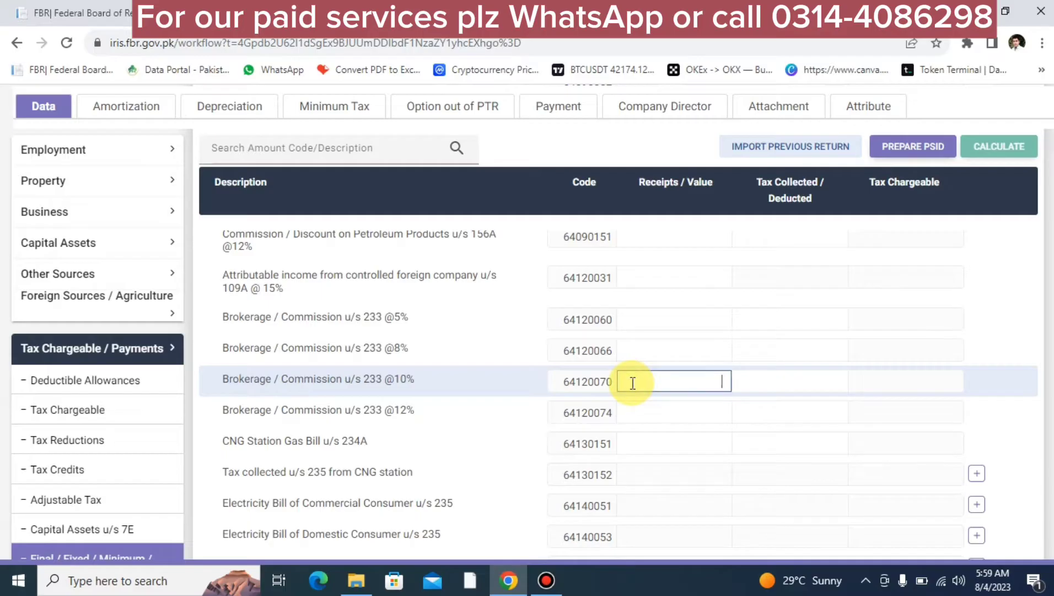
{"action": "type", "text": "1000"}
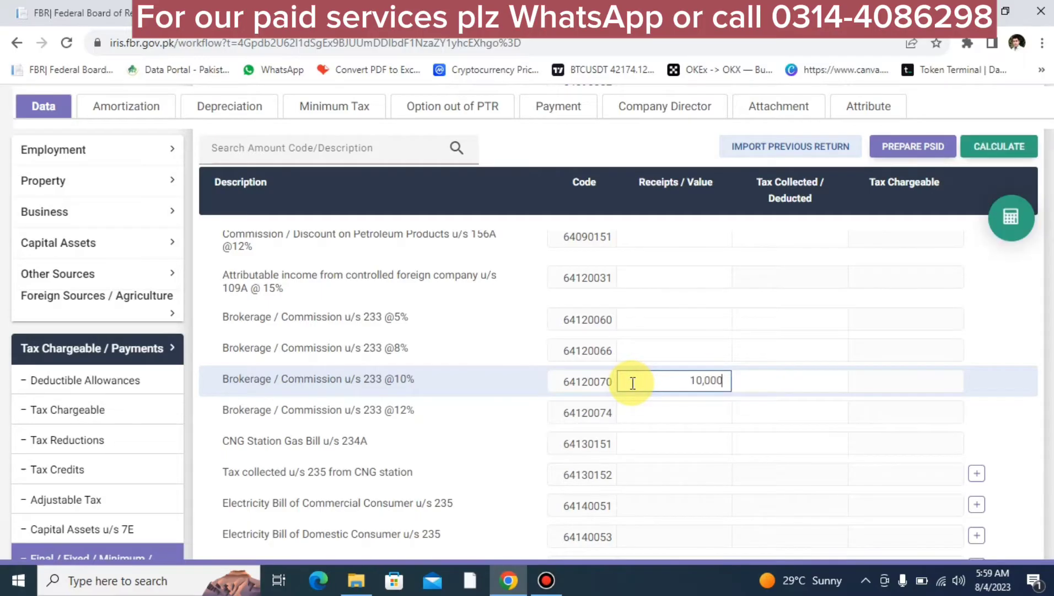
{"action": "left_click", "coordinate": [1014, 220]}
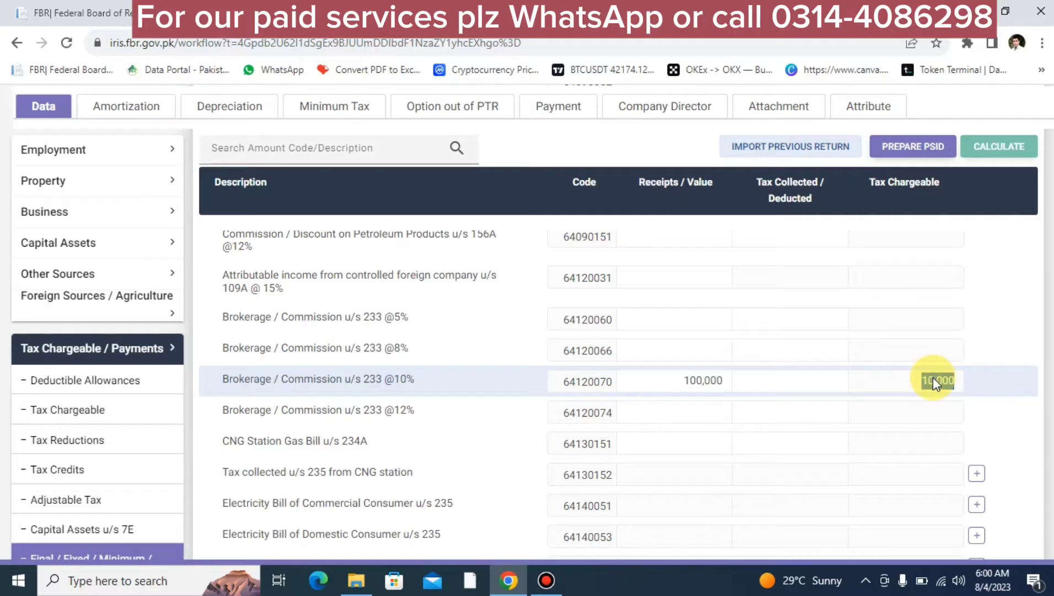
{"action": "left_click", "coordinate": [757, 381]}
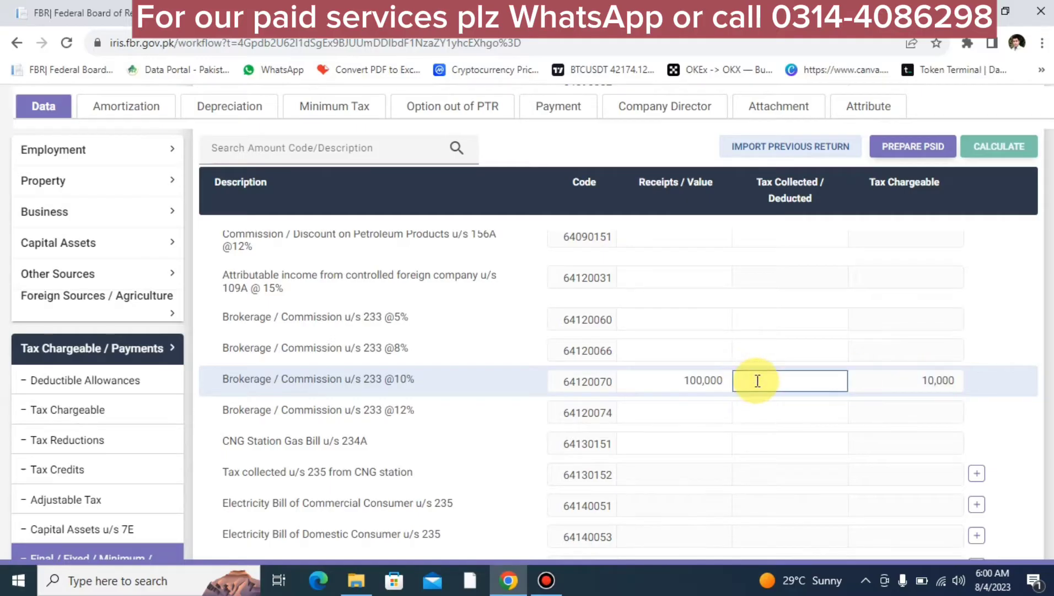
{"action": "type", "text": "100000"}
{"action": "left_click", "coordinate": [1010, 215]}
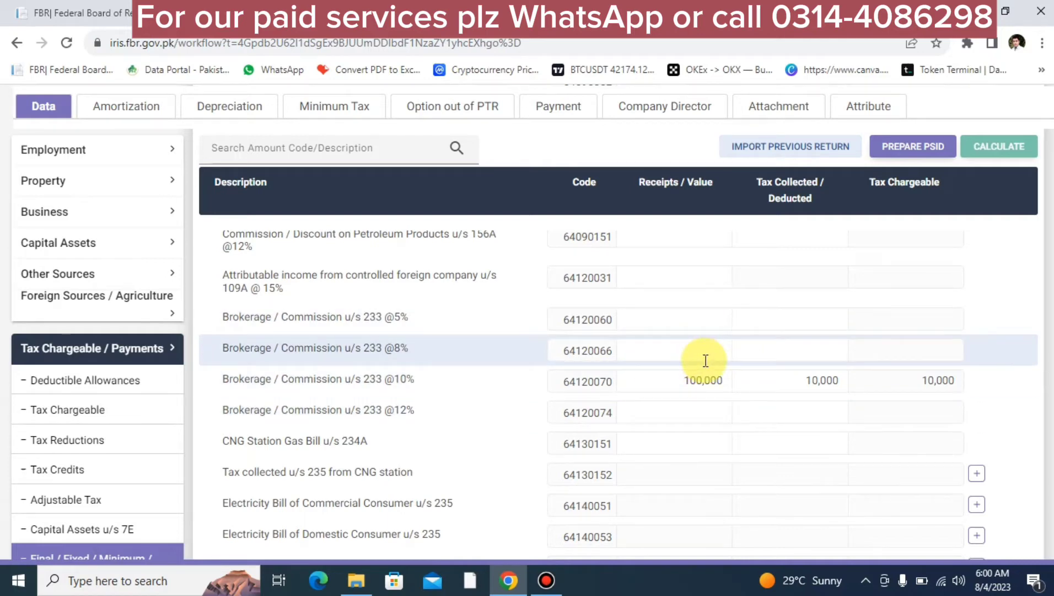
{"action": "left_click", "coordinate": [685, 381]}
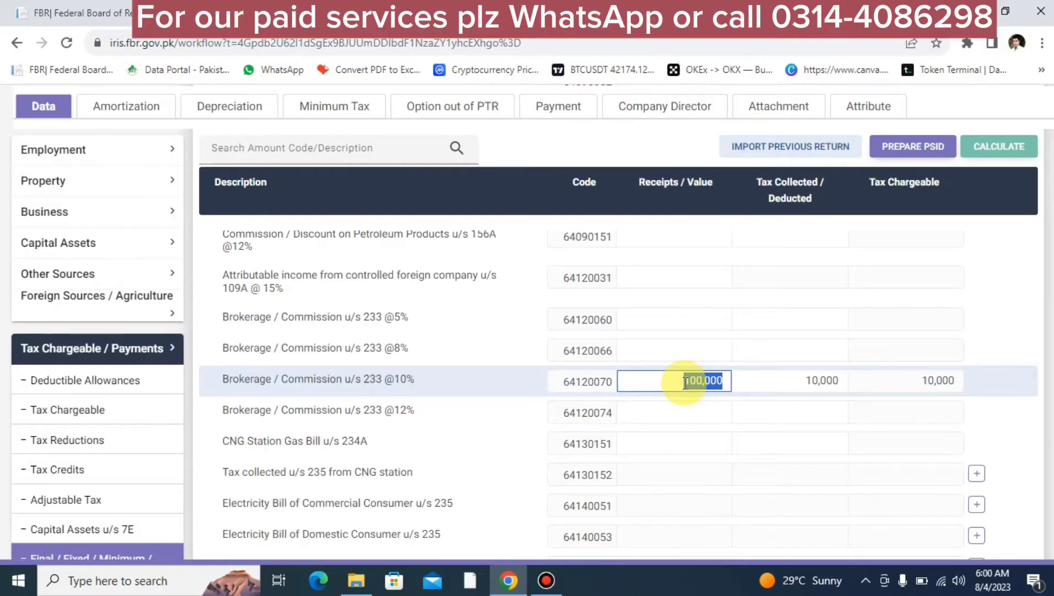
- Back in Business Other Revenues, set the amount of Others subject to fixed / final tax to 100,000 and recalculate
{"action": "left_click", "coordinate": [132, 223]}
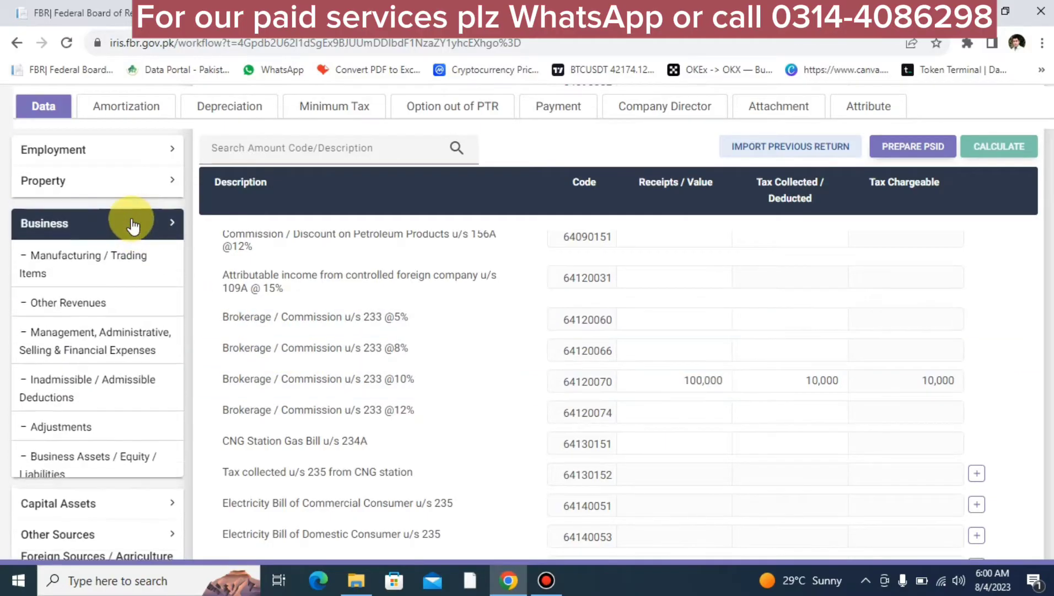
{"action": "left_click", "coordinate": [95, 302]}
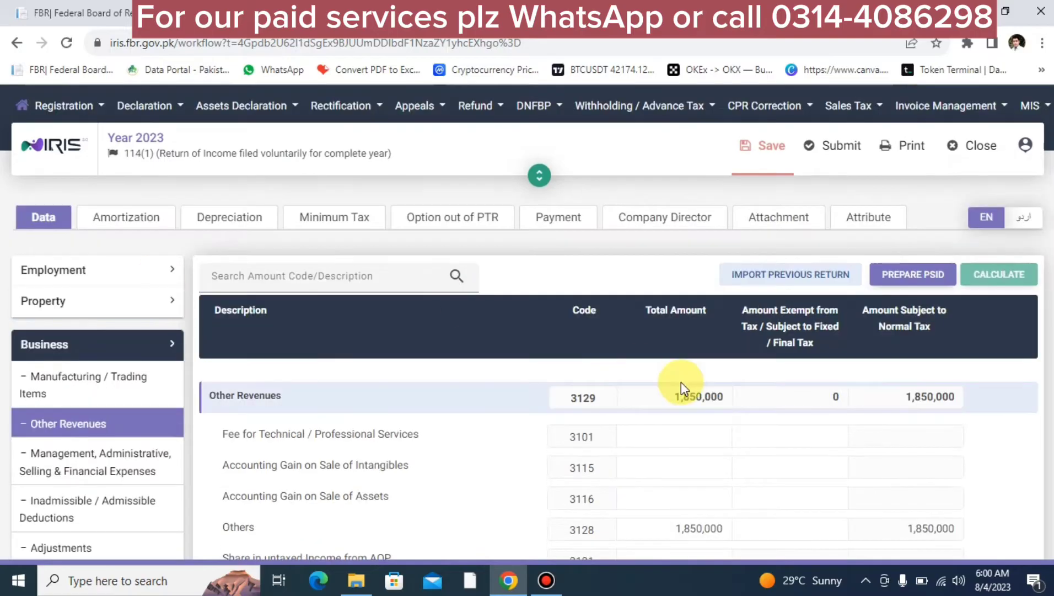
{"action": "scroll", "coordinate": [681, 381], "scroll_direction": "down", "scroll_amount": 3}
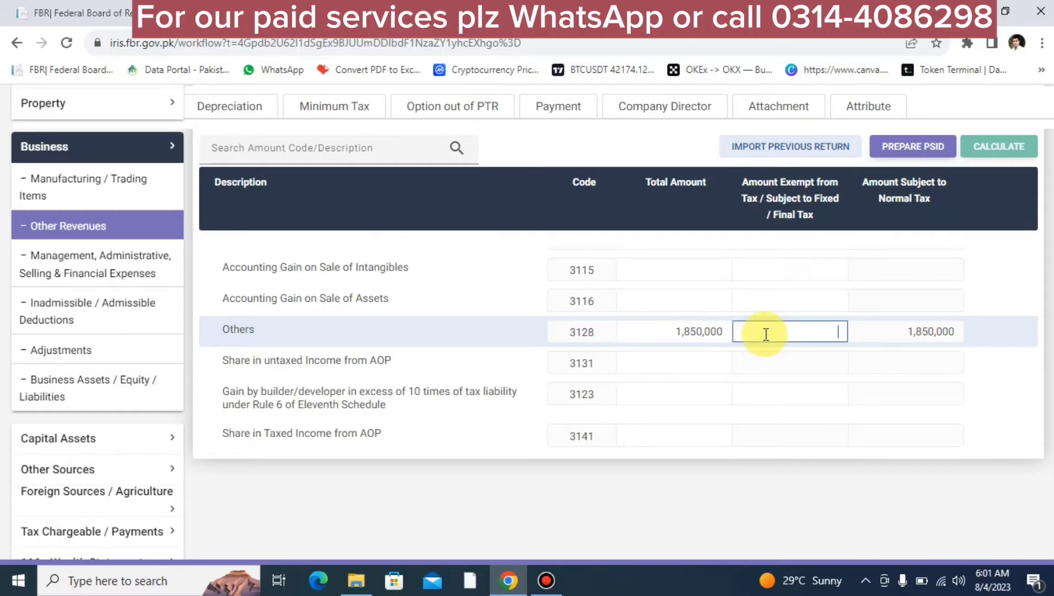
{"action": "type", "text": "1000000"}
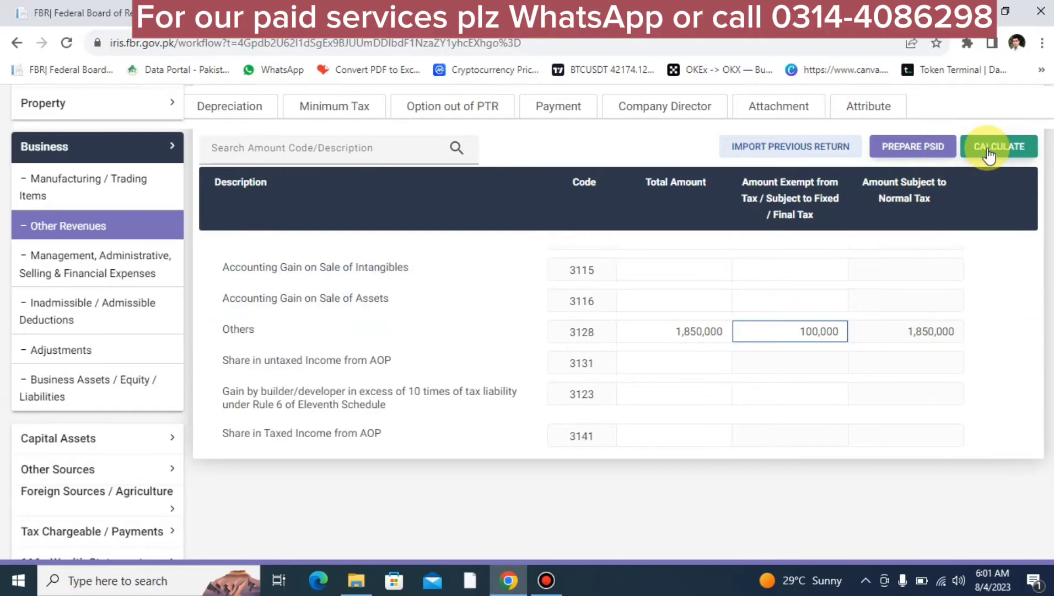
{"action": "left_click", "coordinate": [987, 150]}
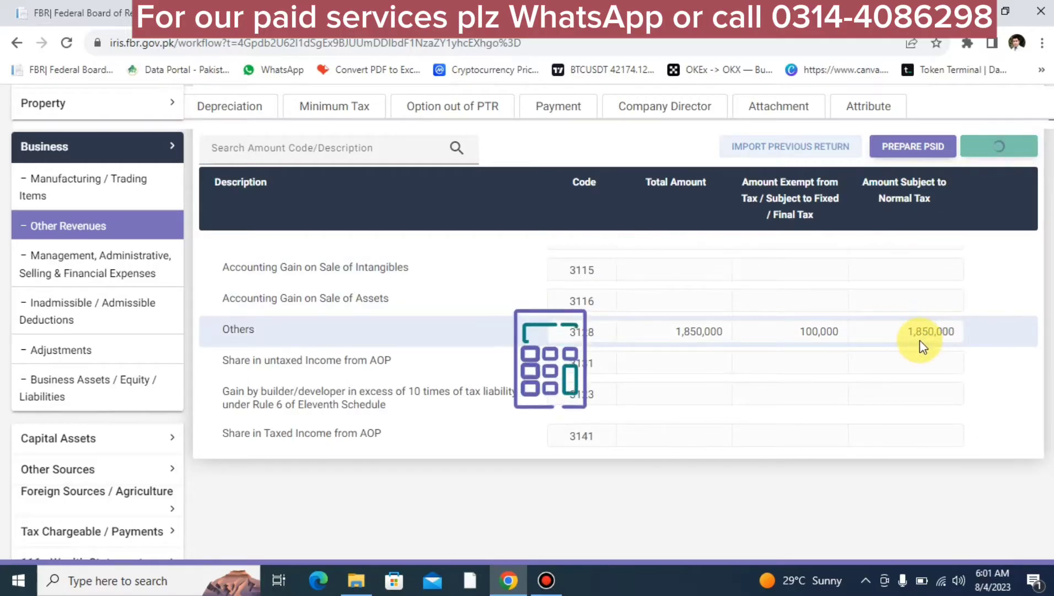
- Examine the total, exempt / final tax and normal tax amounts of the Others row in Other Revenues
{"action": "left_click", "coordinate": [806, 332]}
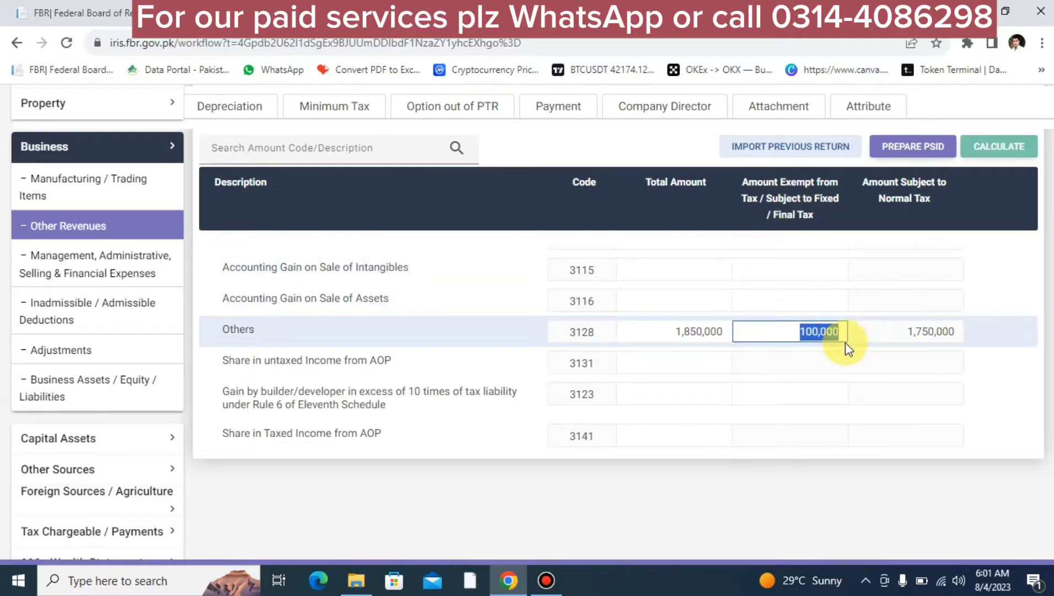
{"action": "left_click", "coordinate": [829, 343]}
{"action": "left_click", "coordinate": [822, 328]}
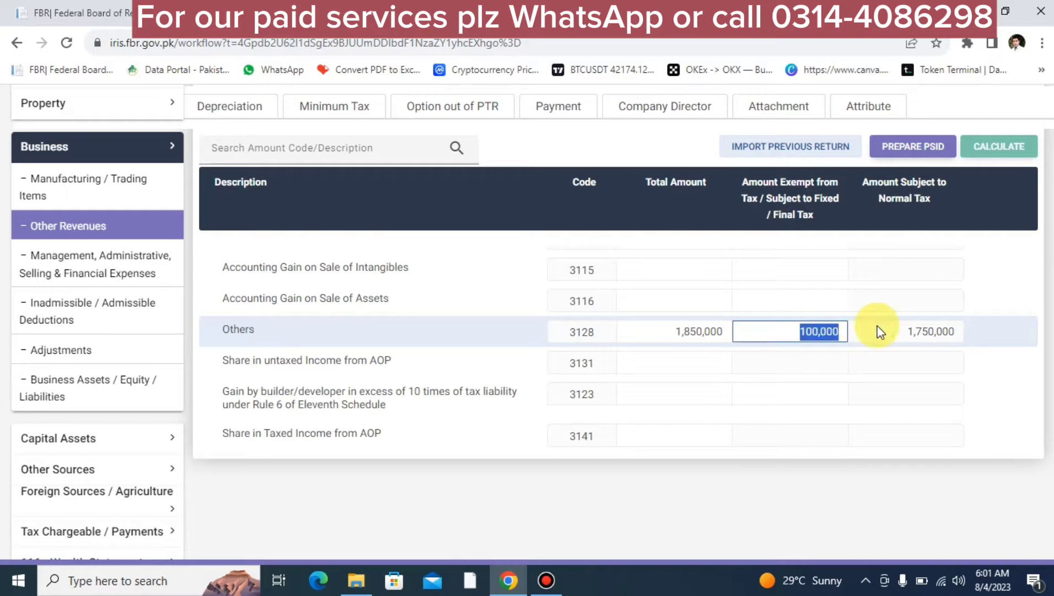
{"action": "left_click", "coordinate": [923, 333]}
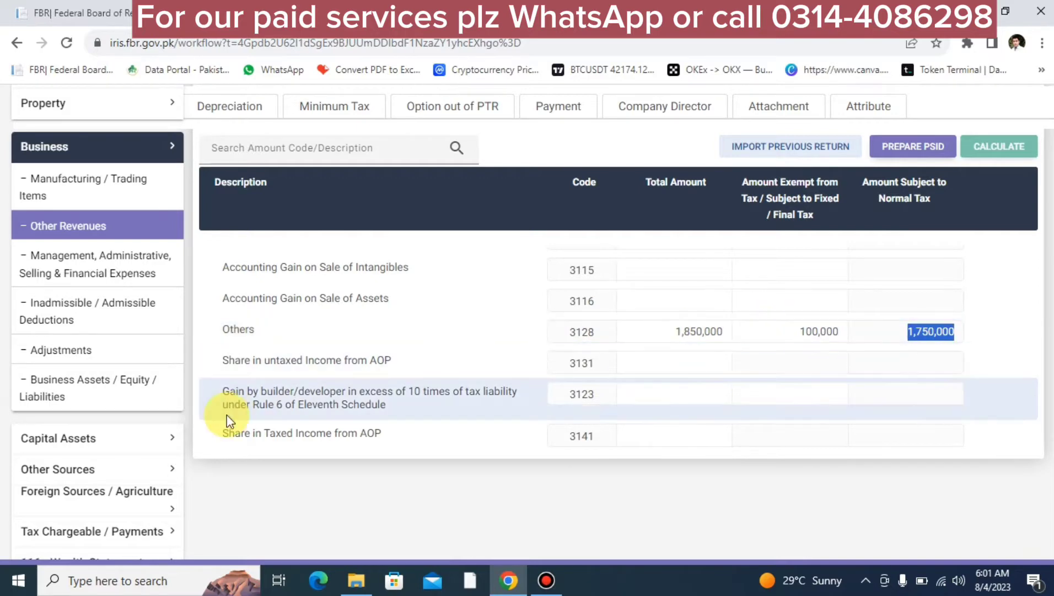
{"action": "scroll", "coordinate": [85, 449], "scroll_direction": "down", "scroll_amount": 2}
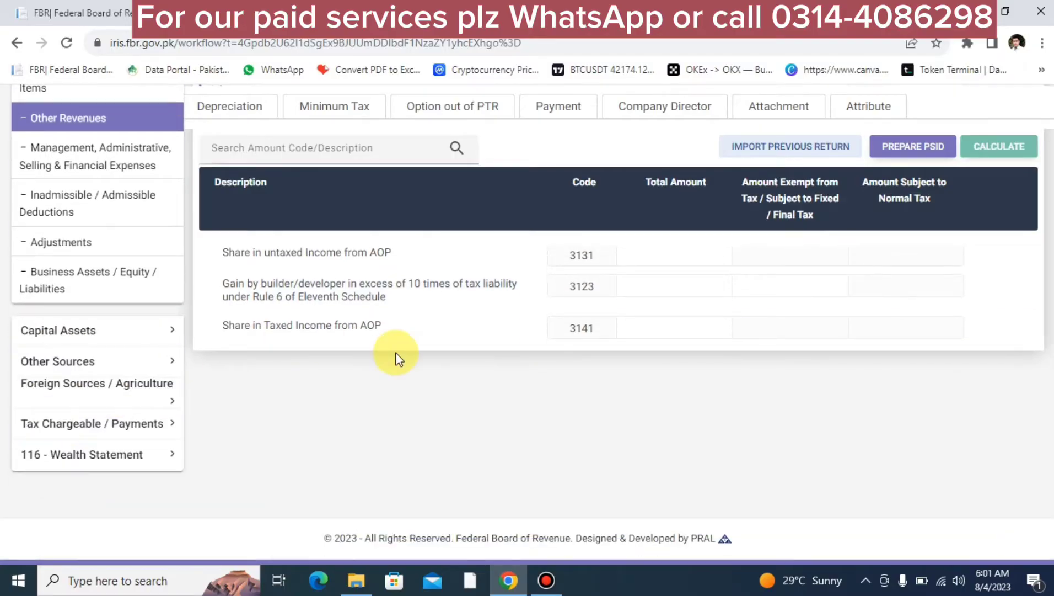
{"action": "scroll", "coordinate": [396, 358], "scroll_direction": "up", "scroll_amount": 2}
{"action": "left_click", "coordinate": [677, 497]}
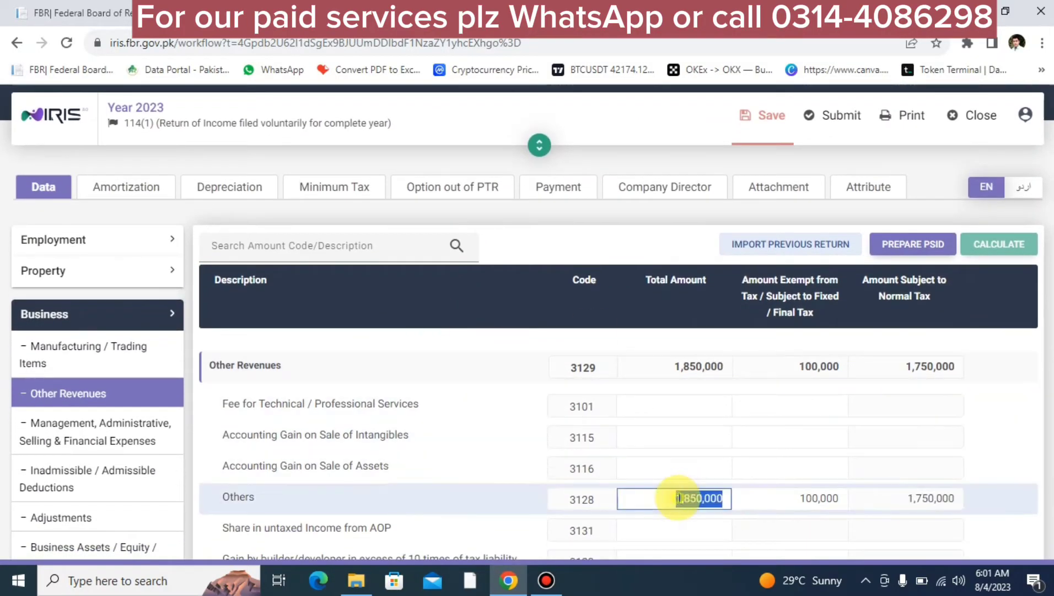
{"action": "scroll", "coordinate": [678, 497], "scroll_direction": "down", "scroll_amount": 4}
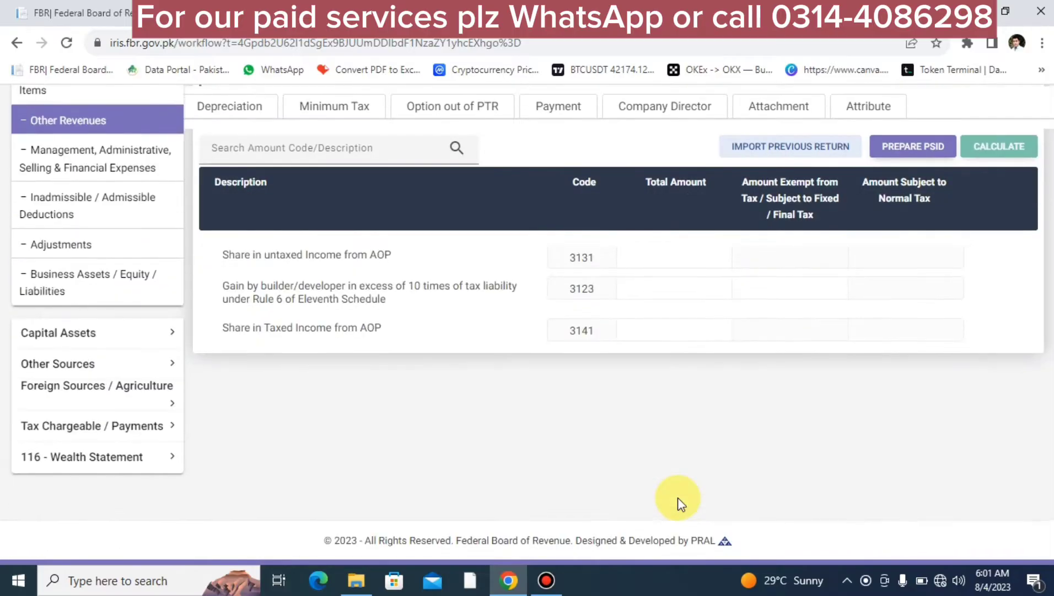
{"action": "scroll", "coordinate": [678, 496], "scroll_direction": "up", "scroll_amount": 3}
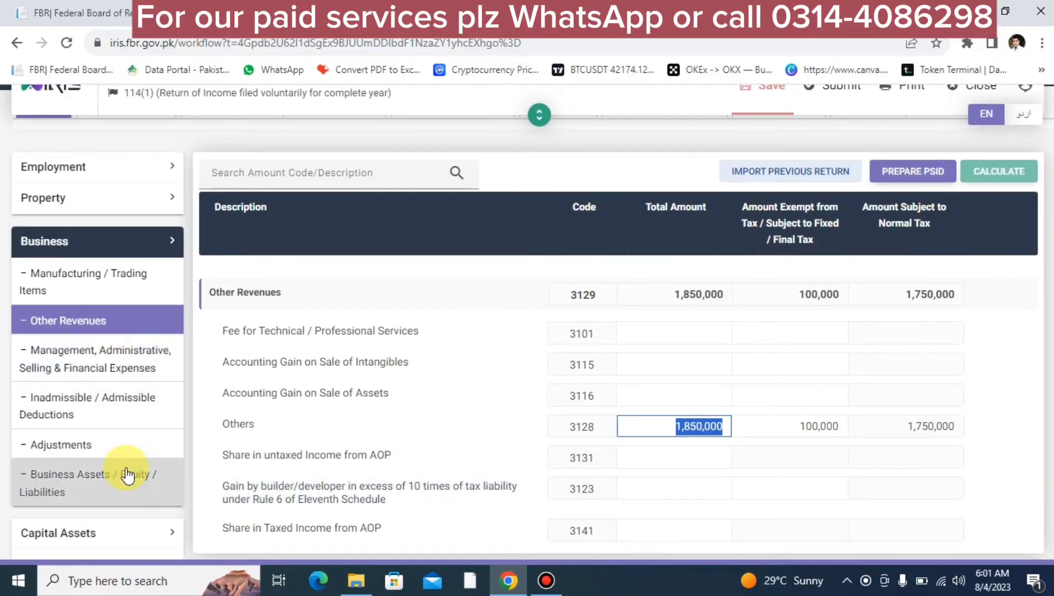
{"action": "scroll", "coordinate": [124, 486], "scroll_direction": "down", "scroll_amount": 4}
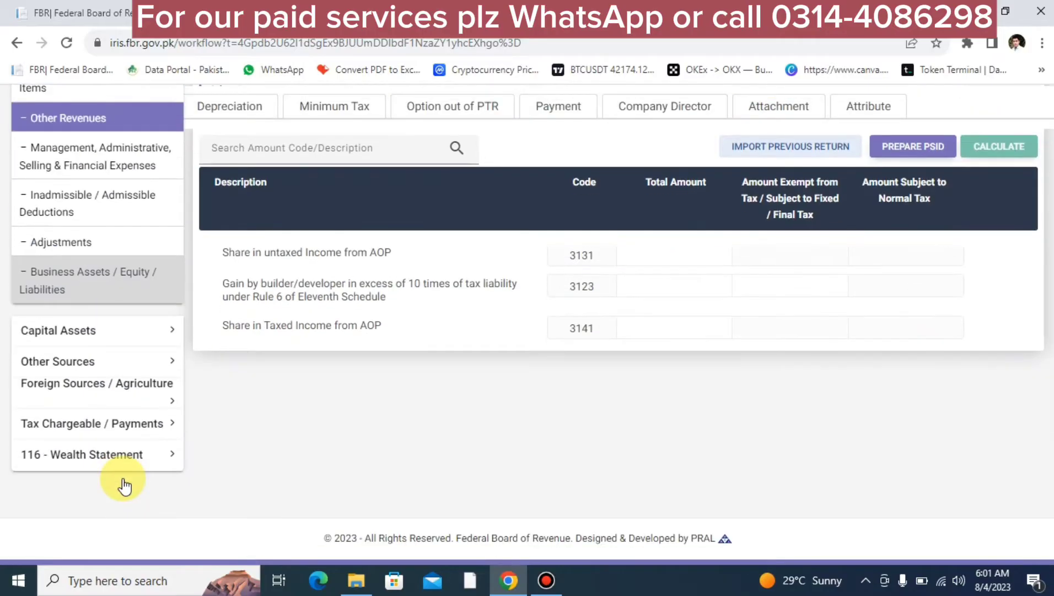
{"action": "left_click", "coordinate": [128, 424]}
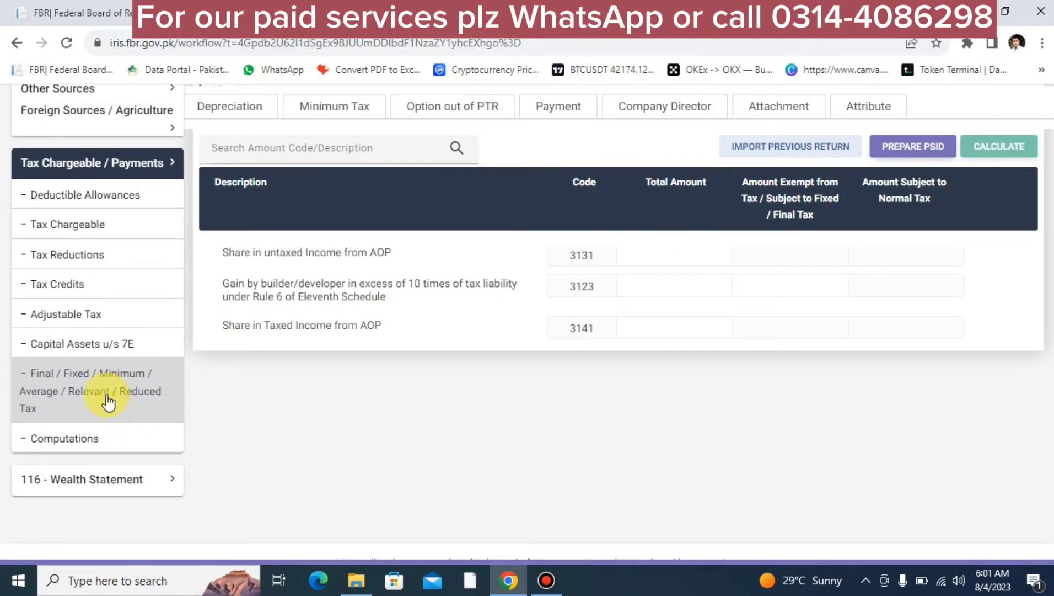
{"action": "left_click", "coordinate": [108, 402]}
{"action": "scroll", "coordinate": [525, 363], "scroll_direction": "down", "scroll_amount": 5}
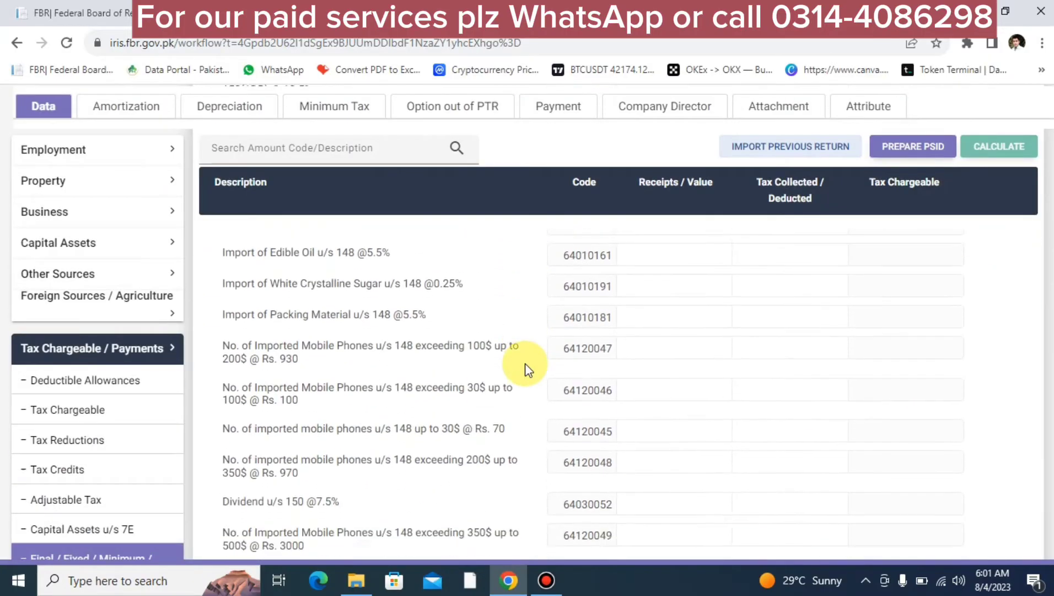
{"action": "scroll", "coordinate": [525, 363], "scroll_direction": "down", "scroll_amount": 10}
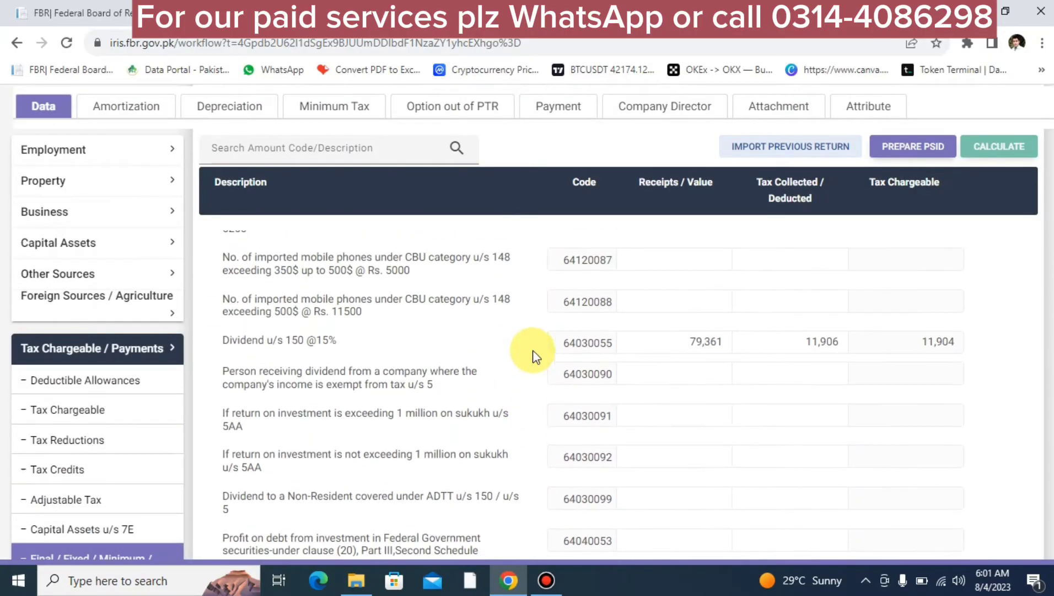
{"action": "left_click", "coordinate": [692, 341]}
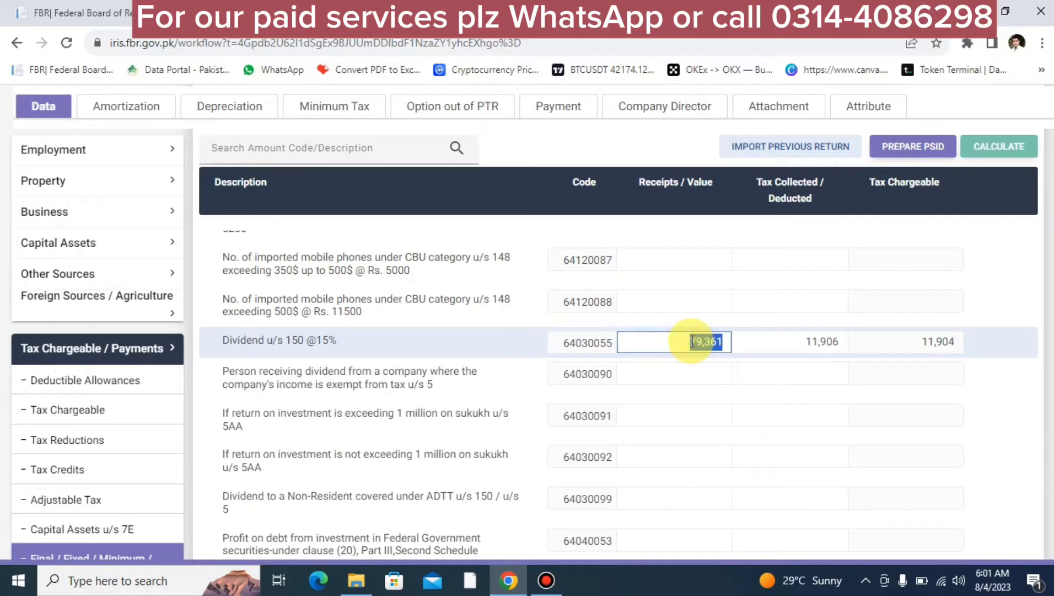
{"action": "key", "text": "BackSpace"}
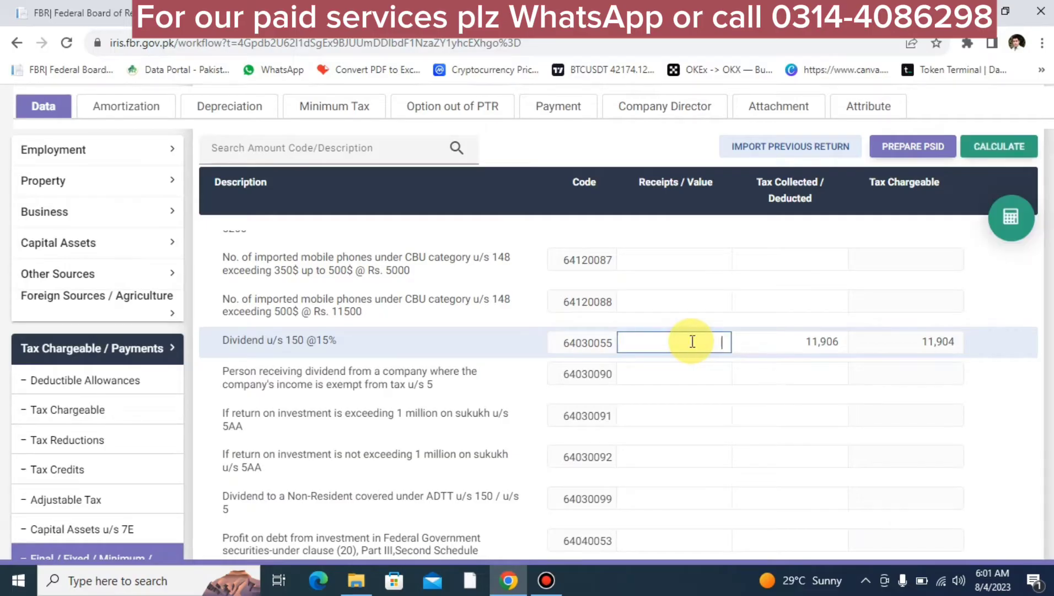
{"action": "key", "text": "Tab"}
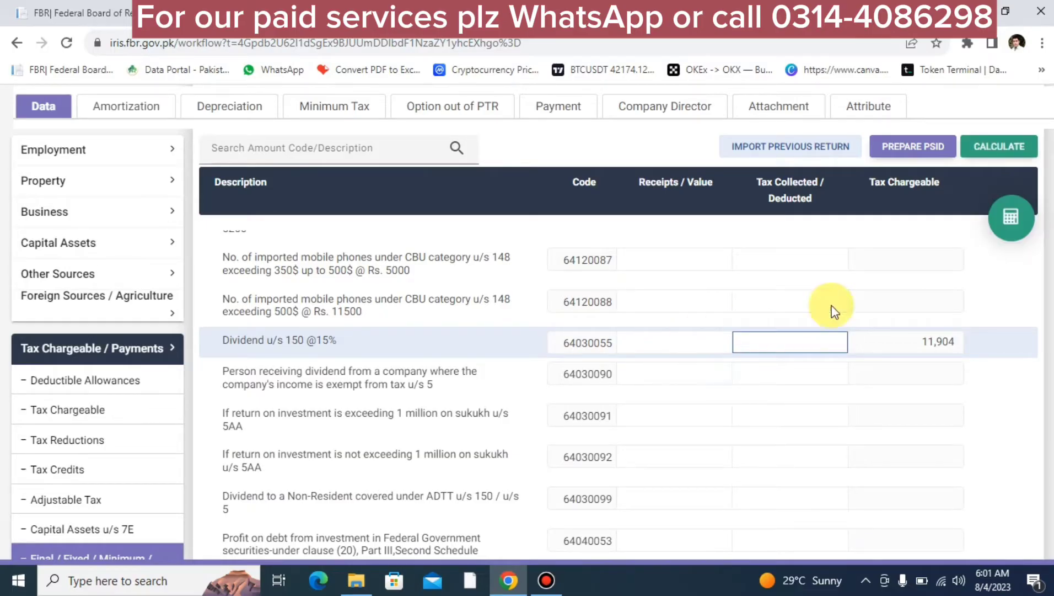
{"action": "left_click", "coordinate": [1011, 222]}
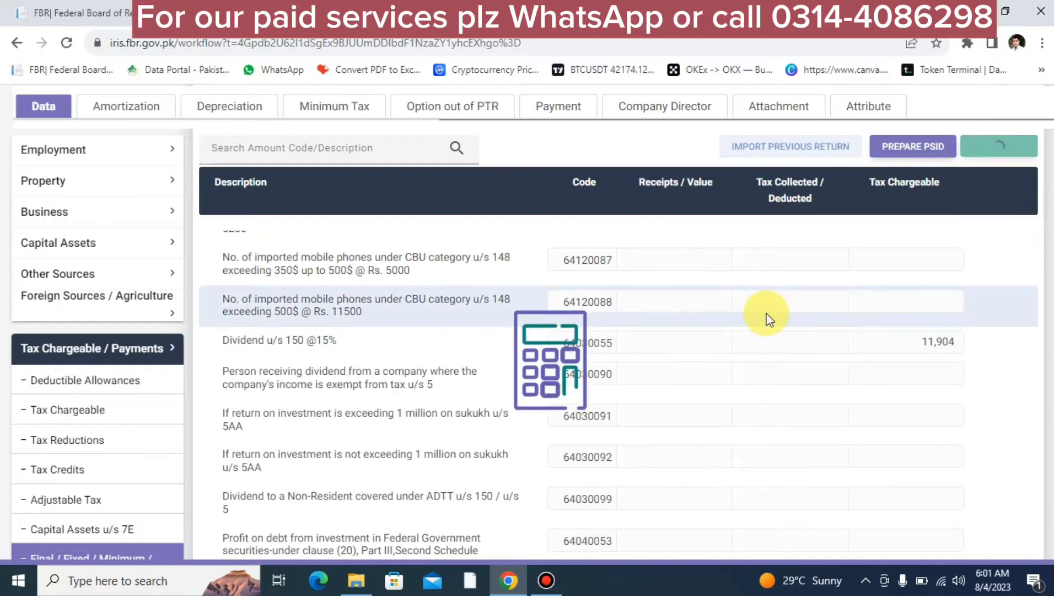
{"action": "scroll", "coordinate": [770, 320], "scroll_direction": "down", "scroll_amount": 20}
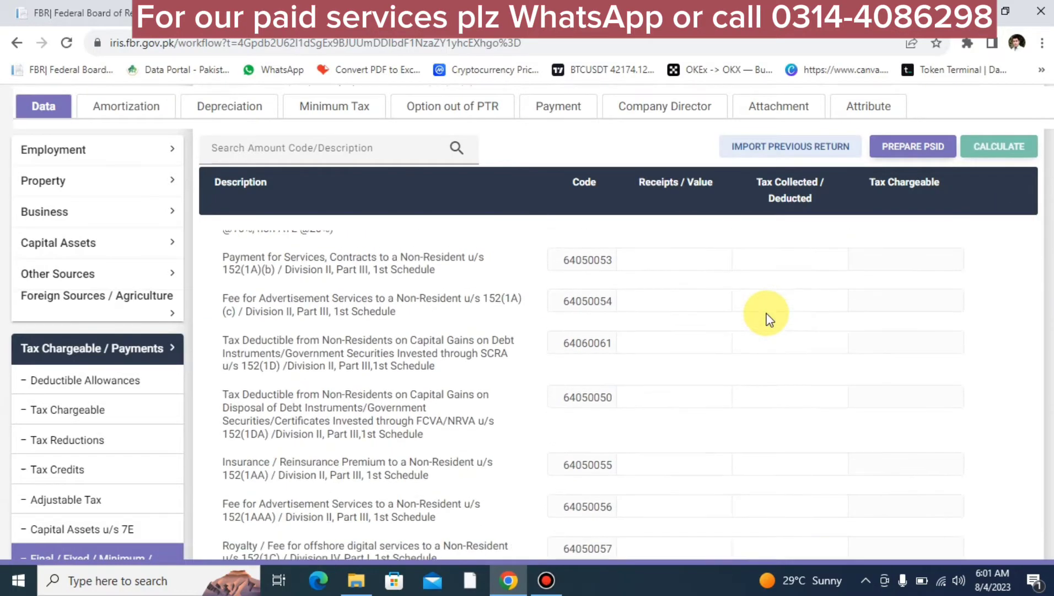
{"action": "scroll", "coordinate": [770, 320], "scroll_direction": "down", "scroll_amount": 20}
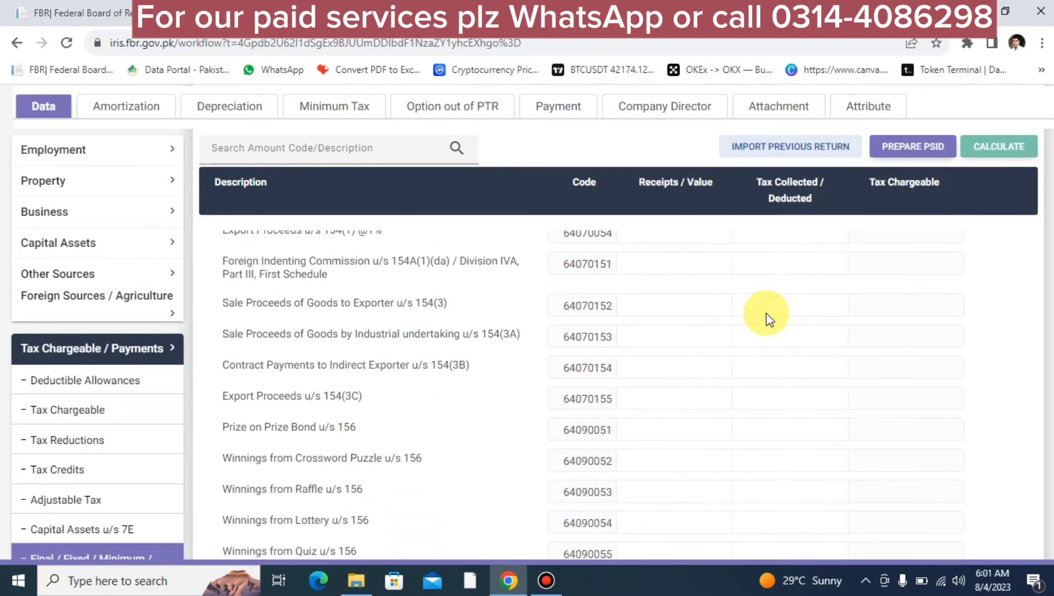
{"action": "scroll", "coordinate": [770, 320], "scroll_direction": "up", "scroll_amount": 4}
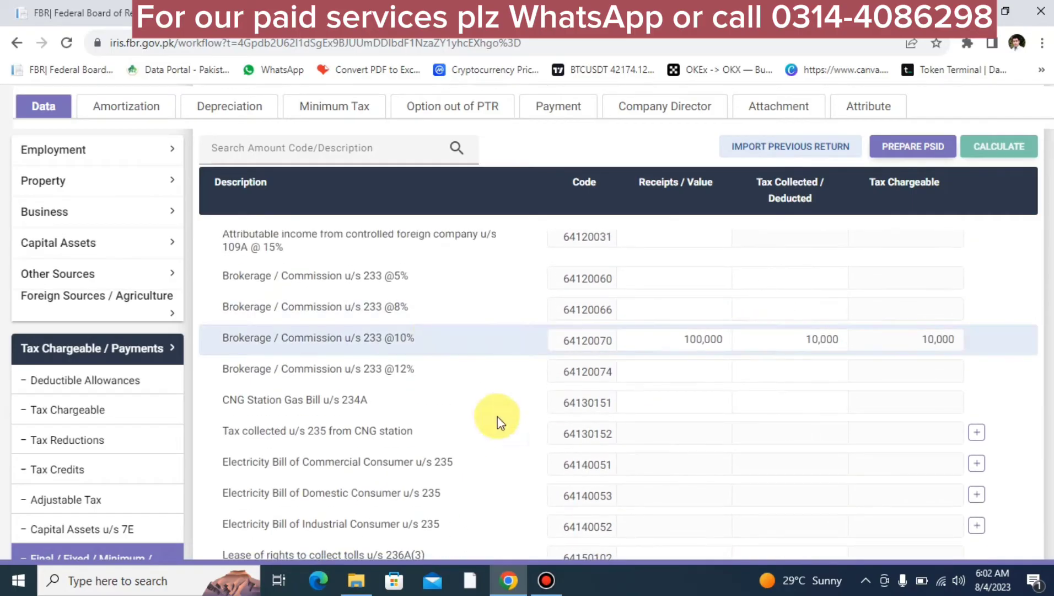
{"action": "left_click", "coordinate": [665, 337]}
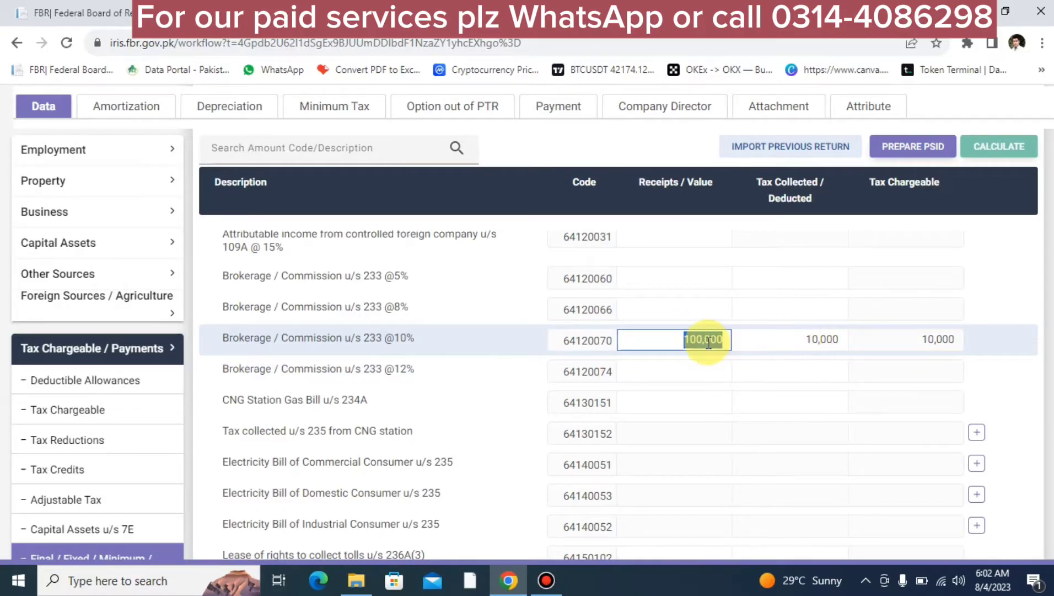
{"action": "left_click", "coordinate": [118, 215]}
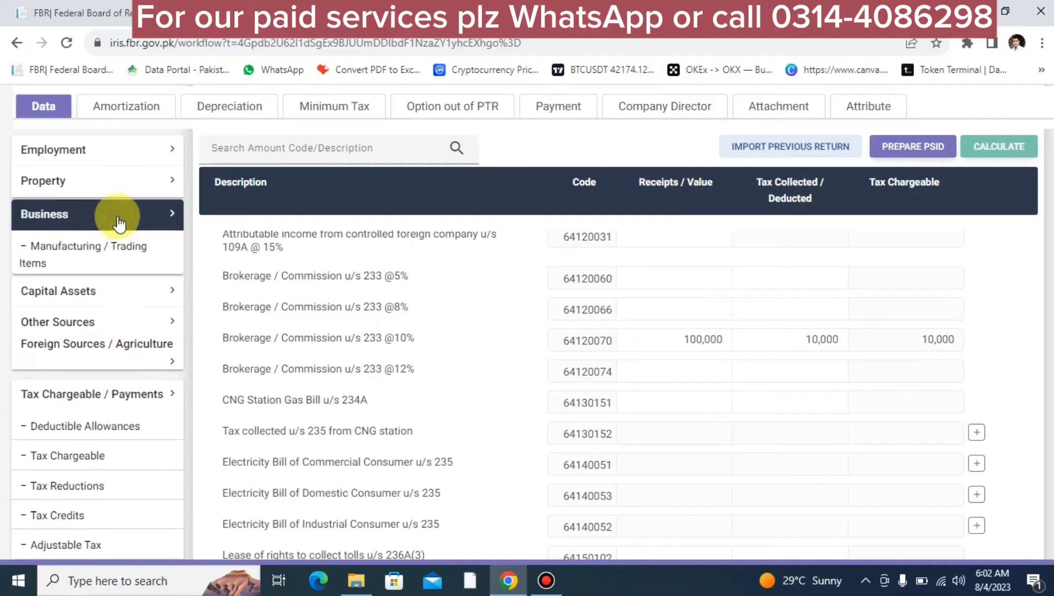
{"action": "left_click", "coordinate": [96, 303]}
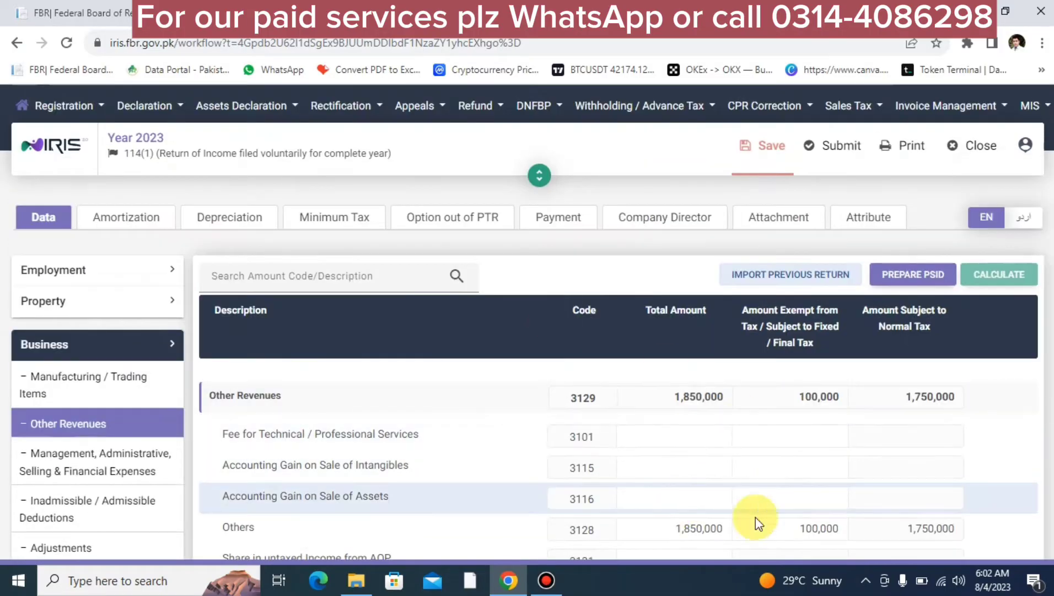
{"action": "left_click", "coordinate": [806, 528]}
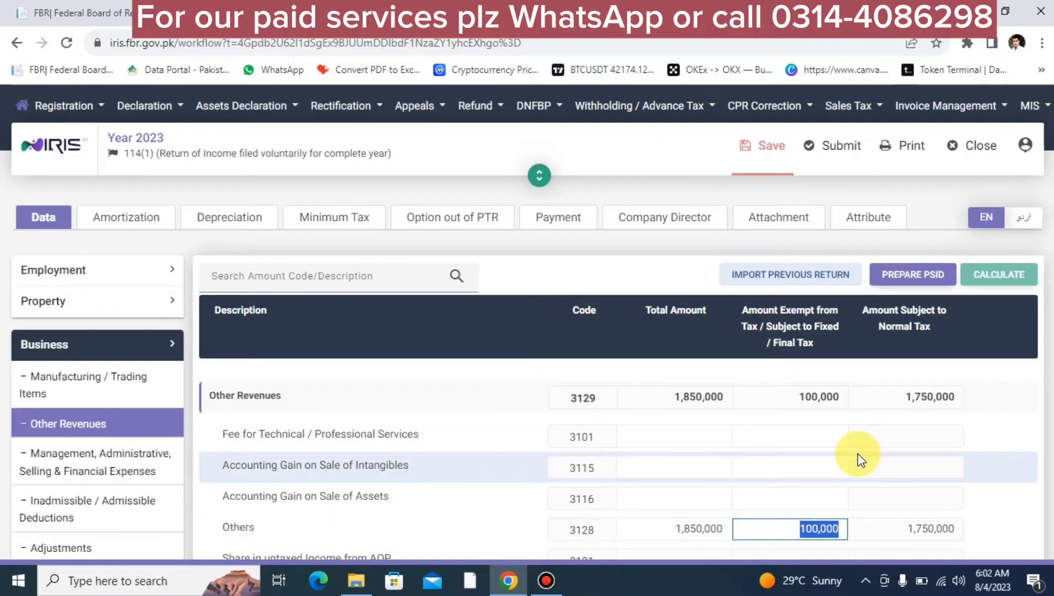
- Open Adjustable Tax under Tax Chargeable / Payments and look through its tax heads as far as the telephone and internet rows
{"action": "scroll", "coordinate": [860, 458], "scroll_direction": "down", "scroll_amount": 5}
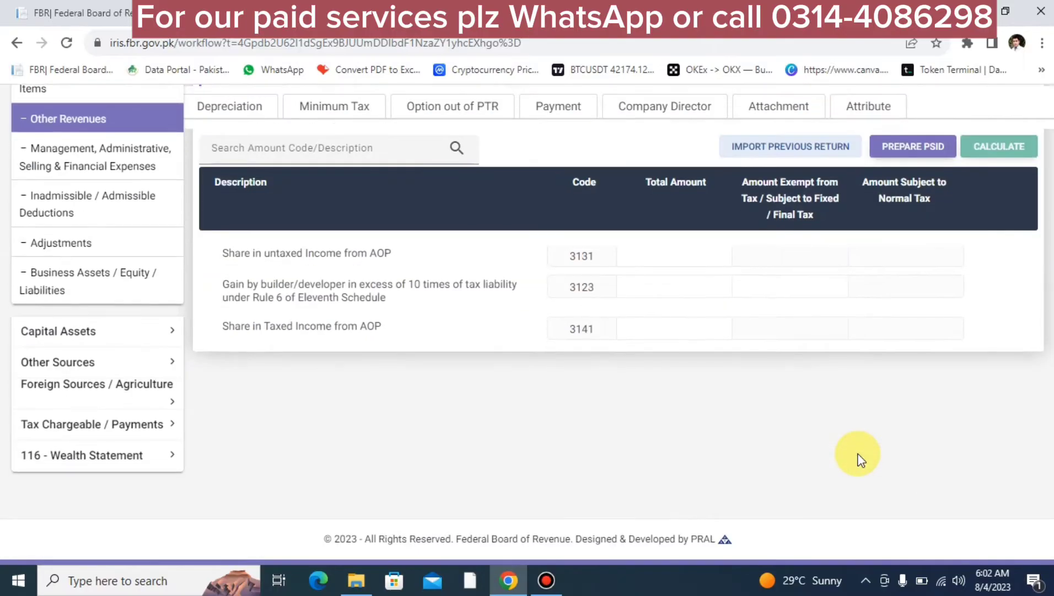
{"action": "scroll", "coordinate": [860, 458], "scroll_direction": "up", "scroll_amount": 2}
{"action": "scroll", "coordinate": [860, 458], "scroll_direction": "down", "scroll_amount": 1}
{"action": "scroll", "coordinate": [860, 458], "scroll_direction": "down", "scroll_amount": 2}
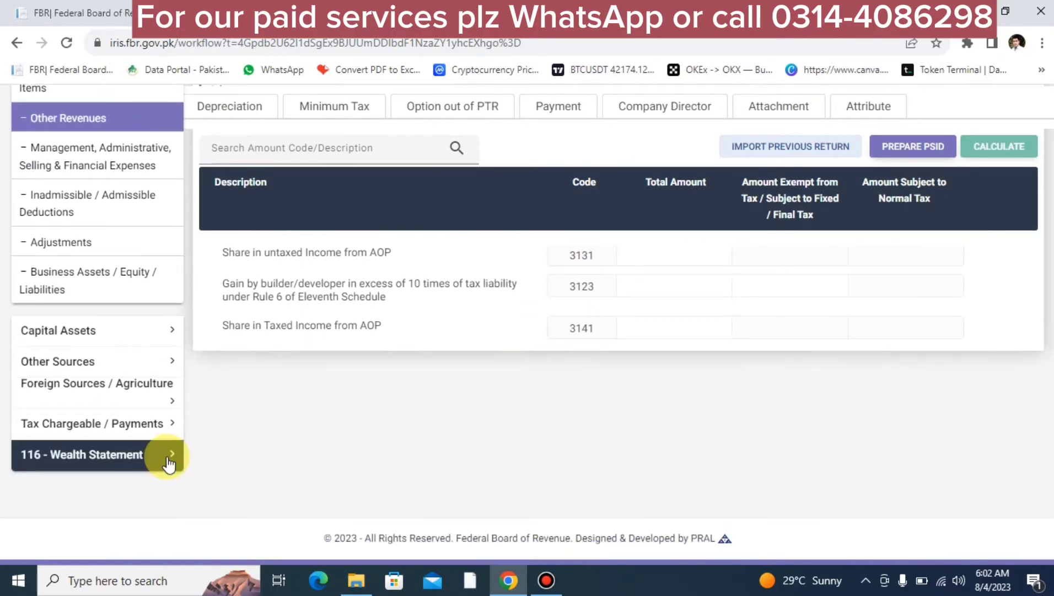
{"action": "left_click", "coordinate": [148, 429]}
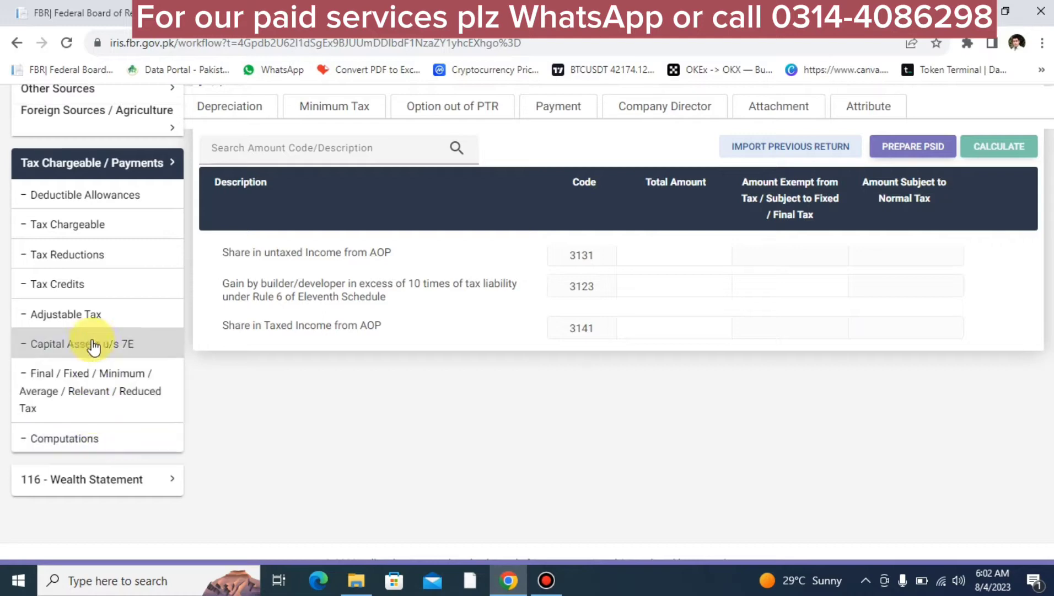
{"action": "left_click", "coordinate": [90, 314]}
{"action": "scroll", "coordinate": [397, 420], "scroll_direction": "down", "scroll_amount": 5}
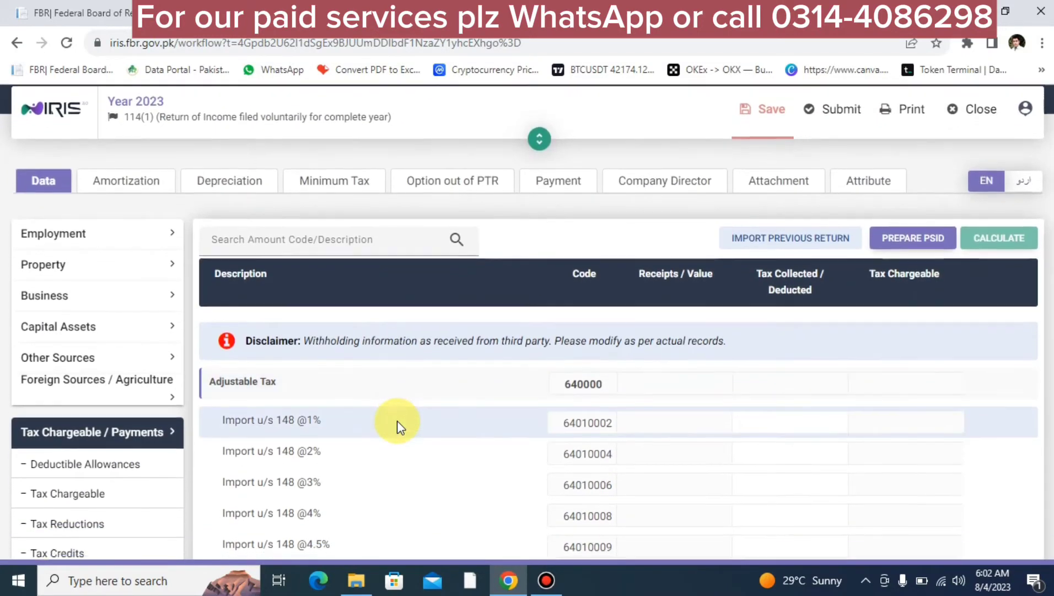
{"action": "scroll", "coordinate": [397, 420], "scroll_direction": "down", "scroll_amount": 3}
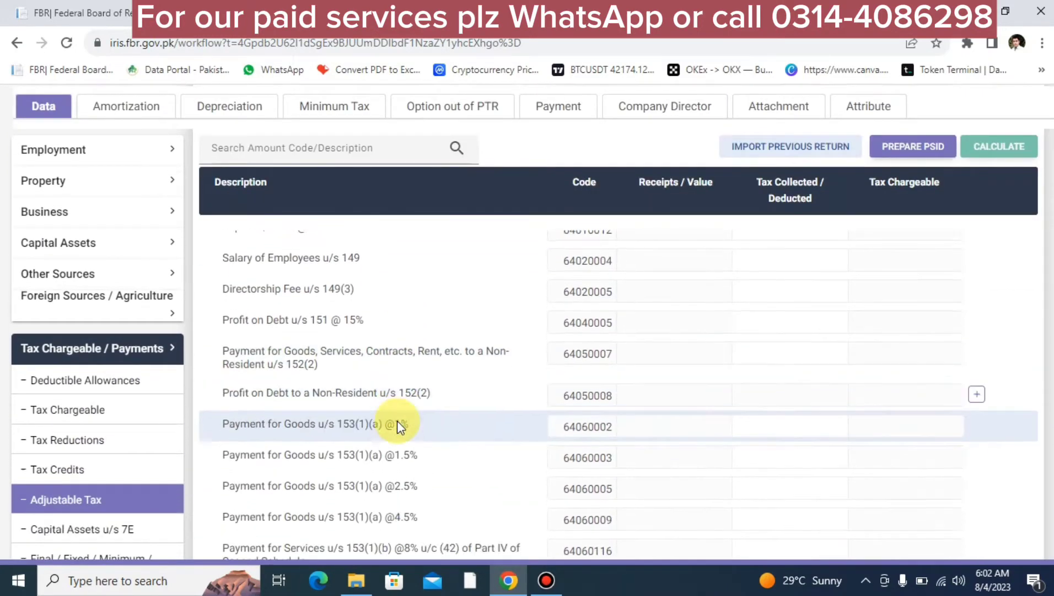
{"action": "scroll", "coordinate": [399, 420], "scroll_direction": "down", "scroll_amount": 4}
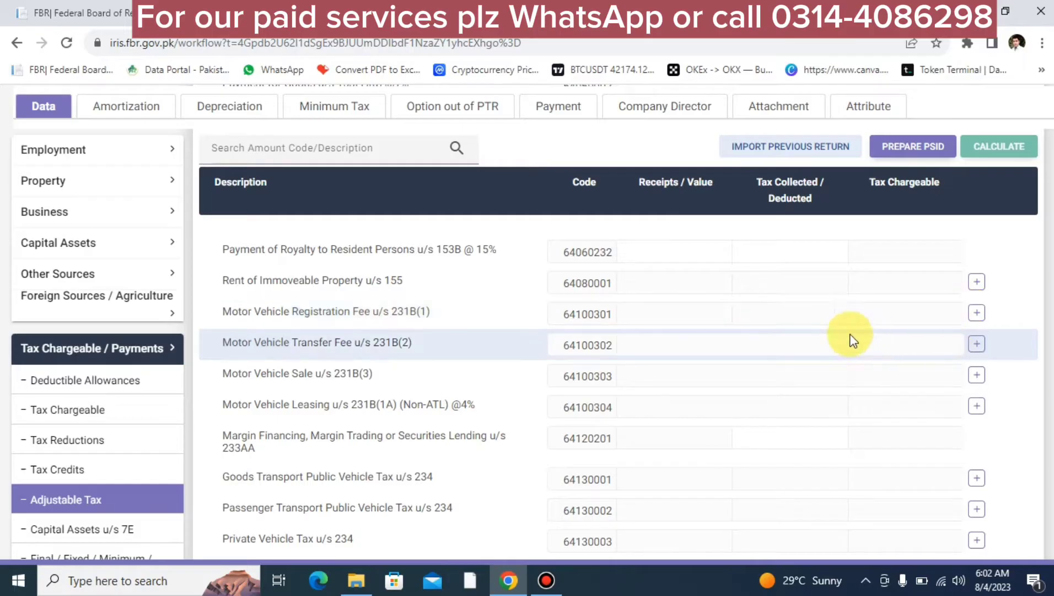
{"action": "scroll", "coordinate": [779, 312], "scroll_direction": "down", "scroll_amount": 4}
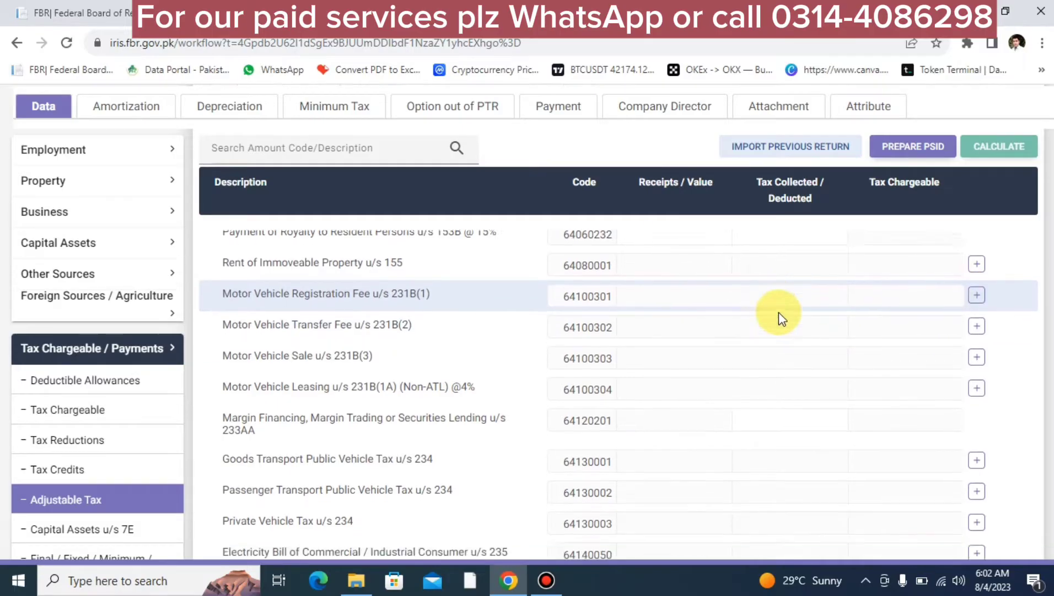
{"action": "scroll", "coordinate": [778, 311], "scroll_direction": "down", "scroll_amount": 1}
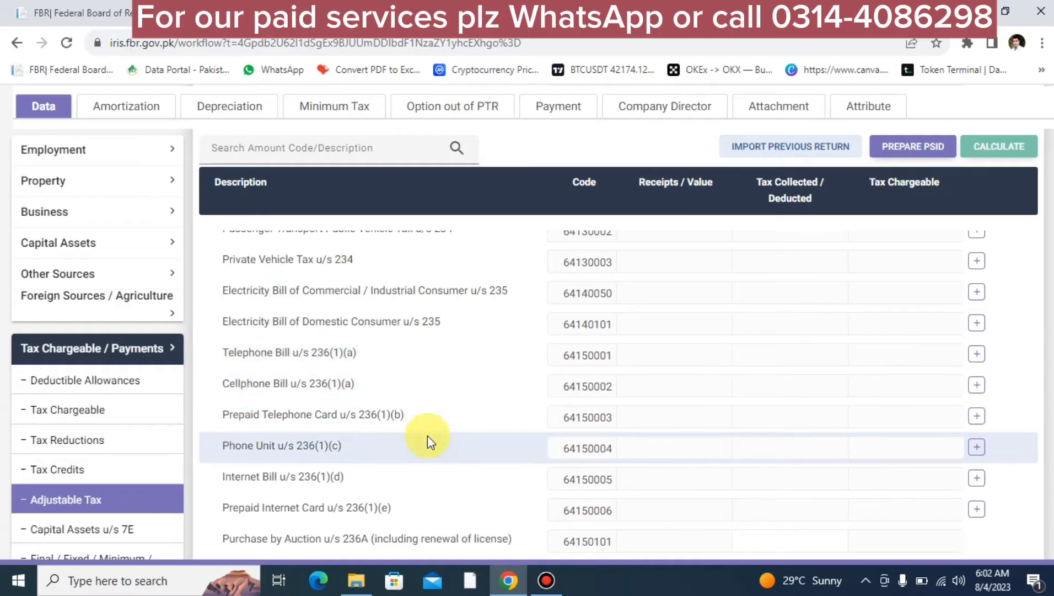
- Add a ufone entry with its reference number under Prepaid Telephone Card u/s 236(1)(b), set its tax collected to 1,500 and calculate
{"action": "left_click", "coordinate": [976, 416]}
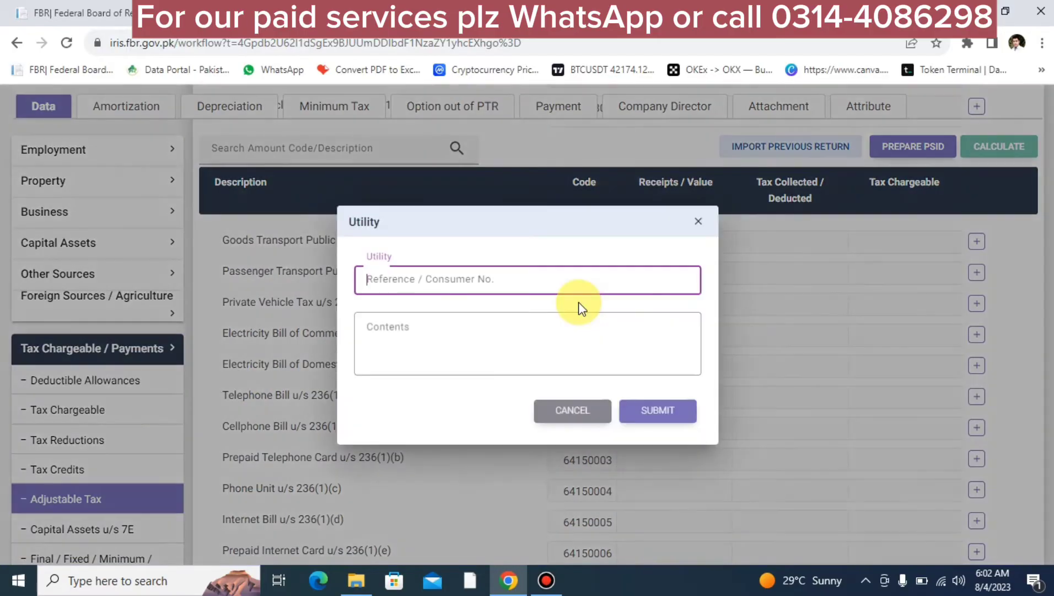
{"action": "type", "text": "ufone"}
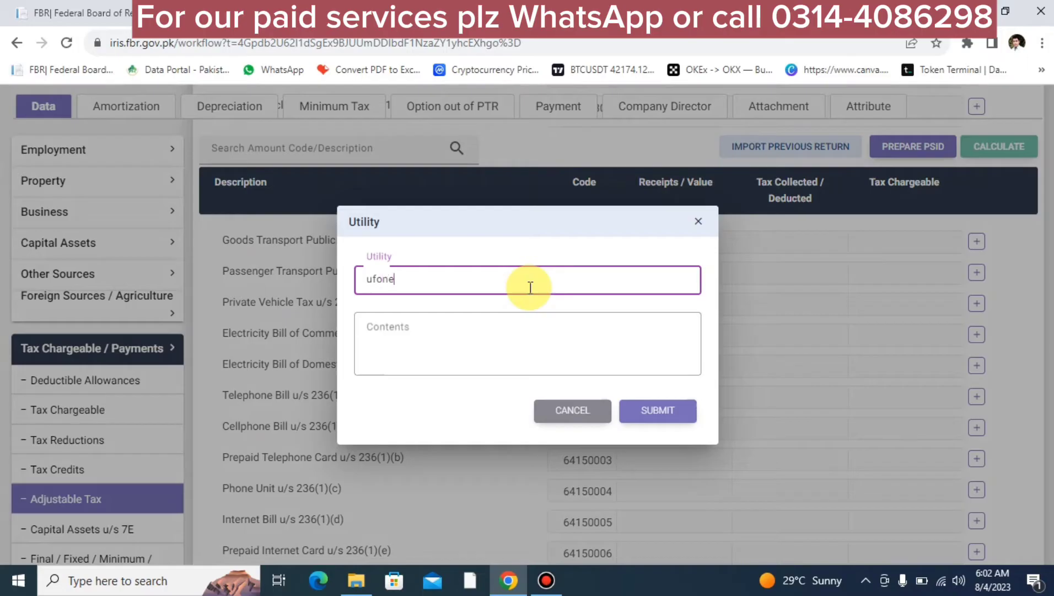
{"action": "key", "text": "Tab"}
{"action": "type", "text": "8"}
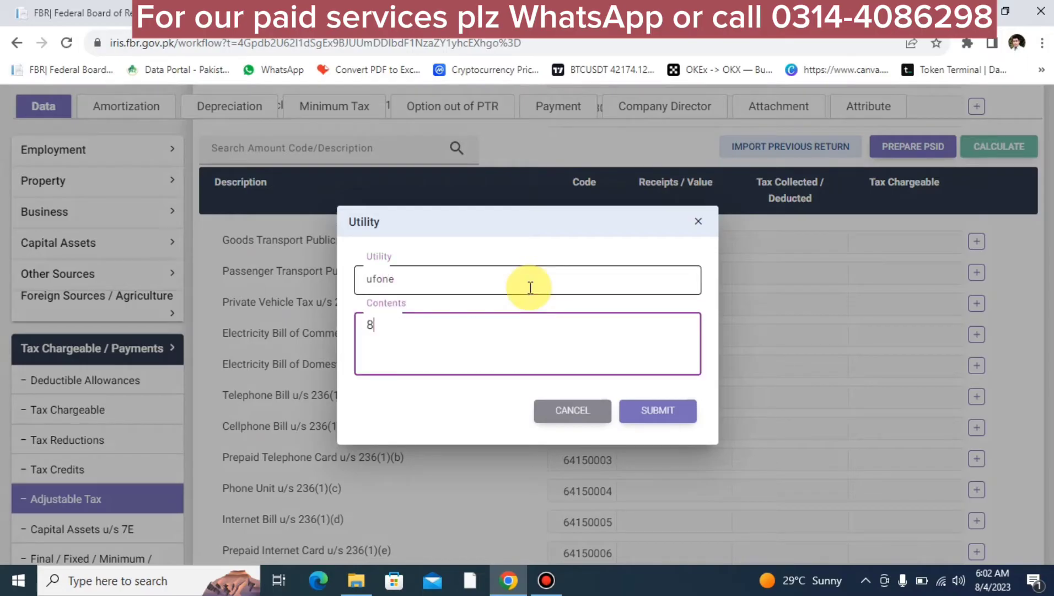
{"action": "type", "text": "8888888"}
{"action": "left_click", "coordinate": [655, 411]}
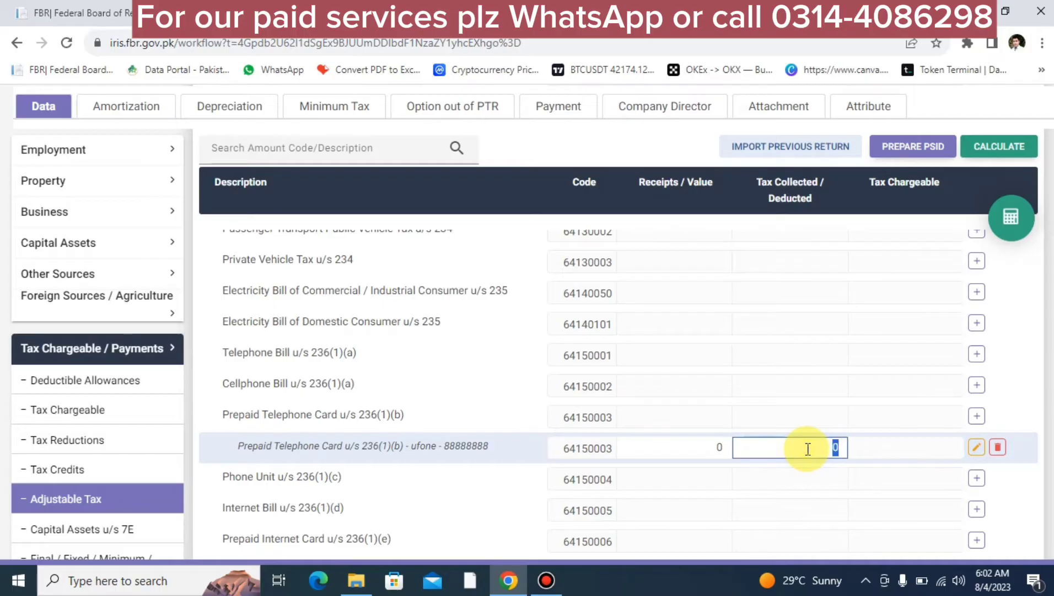
{"action": "left_click", "coordinate": [1008, 213]}
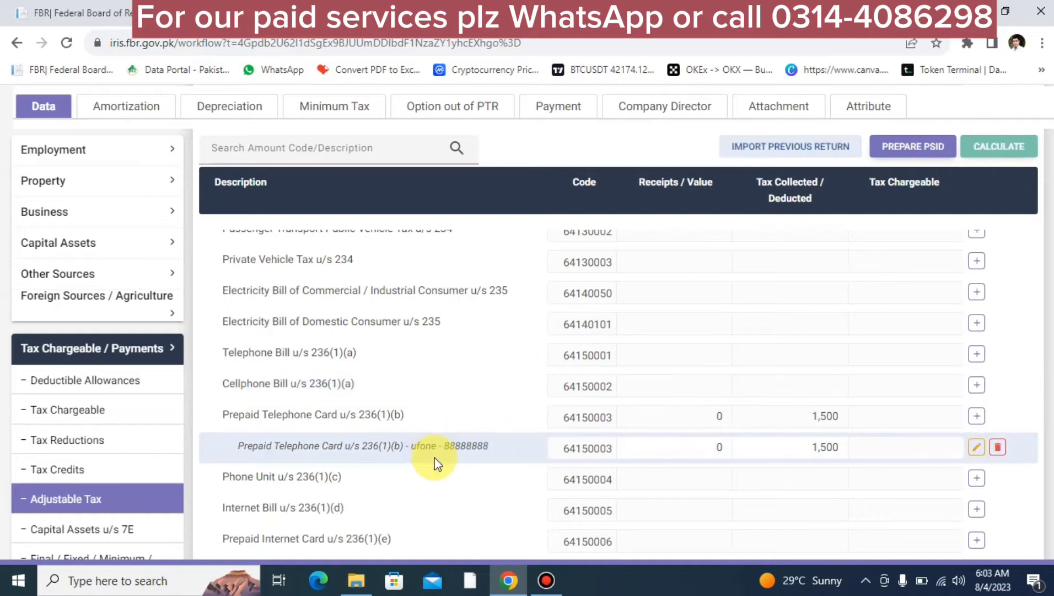
- Review the remaining Adjustable Tax heads, including Sale / Transfer of Immovable Property u/s 236C, and the Adjustable Tax total
{"action": "scroll", "coordinate": [435, 463], "scroll_direction": "down", "scroll_amount": 5}
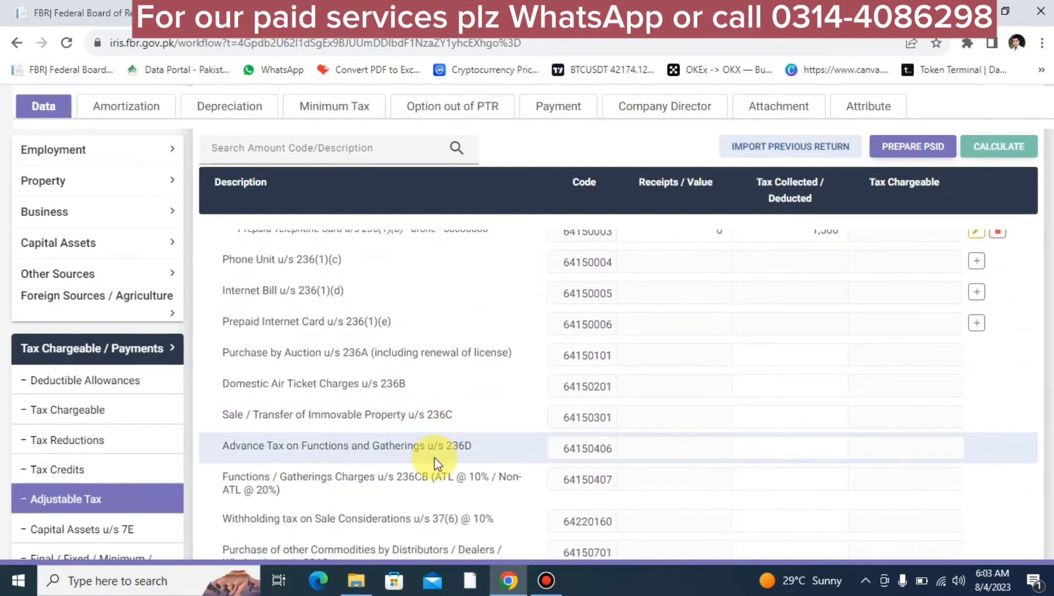
{"action": "scroll", "coordinate": [436, 463], "scroll_direction": "down", "scroll_amount": 1}
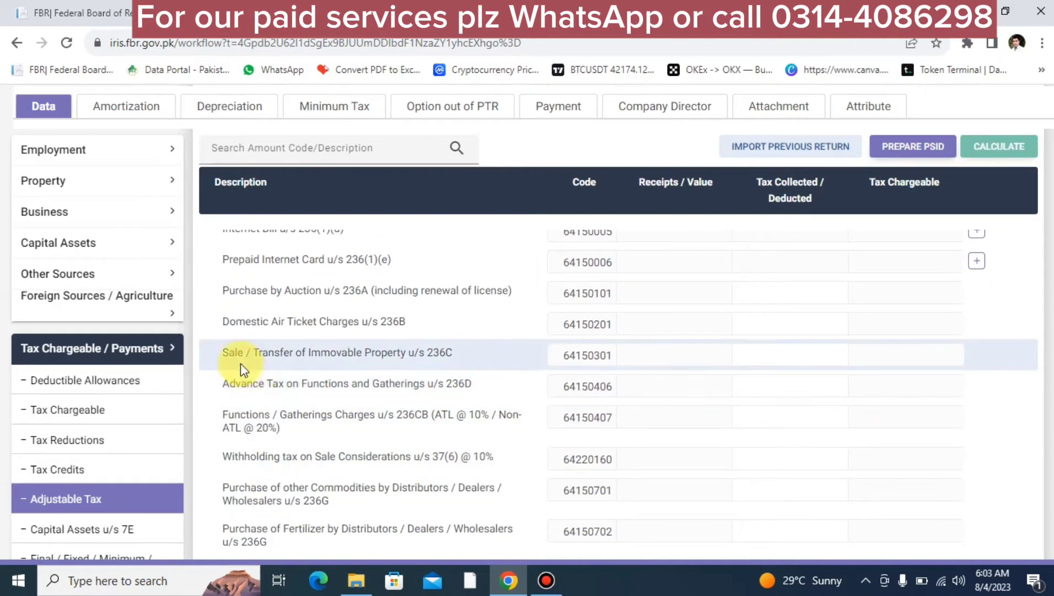
{"action": "left_click", "coordinate": [748, 355]}
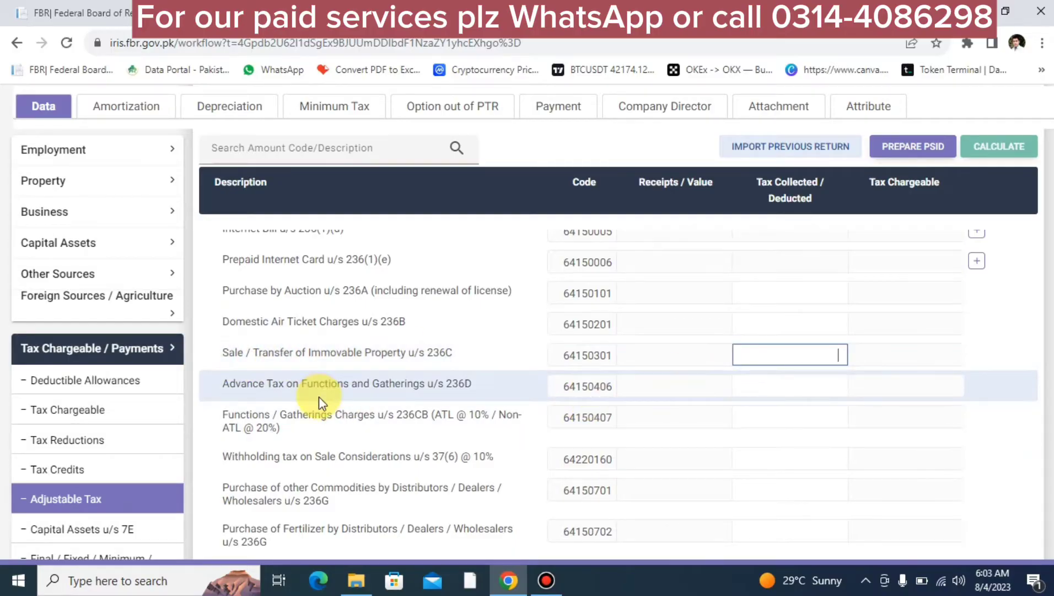
{"action": "scroll", "coordinate": [317, 420], "scroll_direction": "down", "scroll_amount": 10}
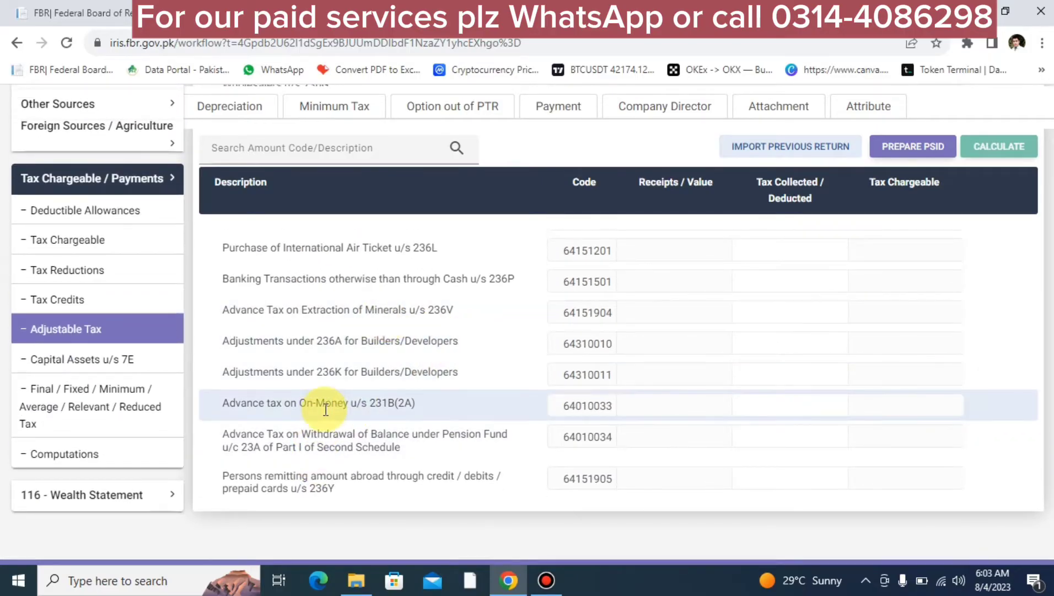
{"action": "scroll", "coordinate": [315, 470], "scroll_direction": "up", "scroll_amount": 15}
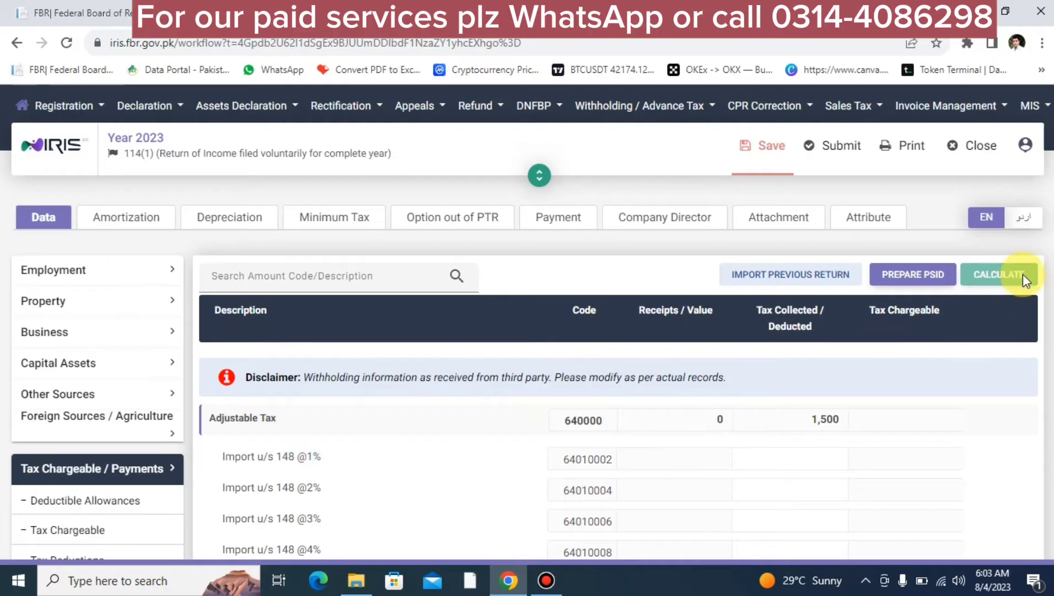
{"action": "scroll", "coordinate": [585, 452], "scroll_direction": "down", "scroll_amount": 15}
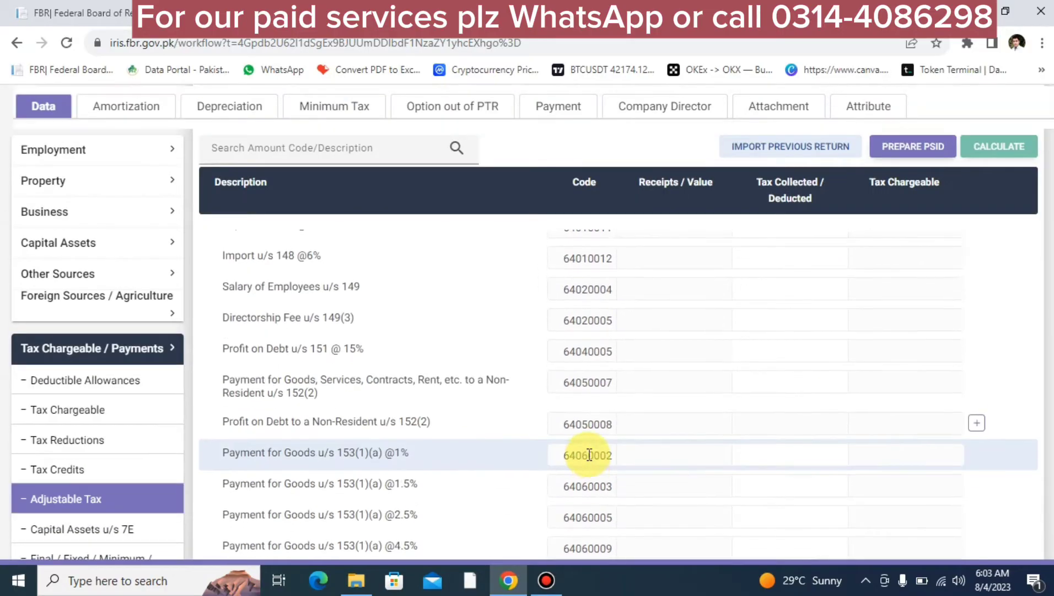
- Open Computations under Tax Chargeable / Payments and review its rows from Total Income to Admitted Income Tax
{"action": "scroll", "coordinate": [589, 455], "scroll_direction": "down", "scroll_amount": 10}
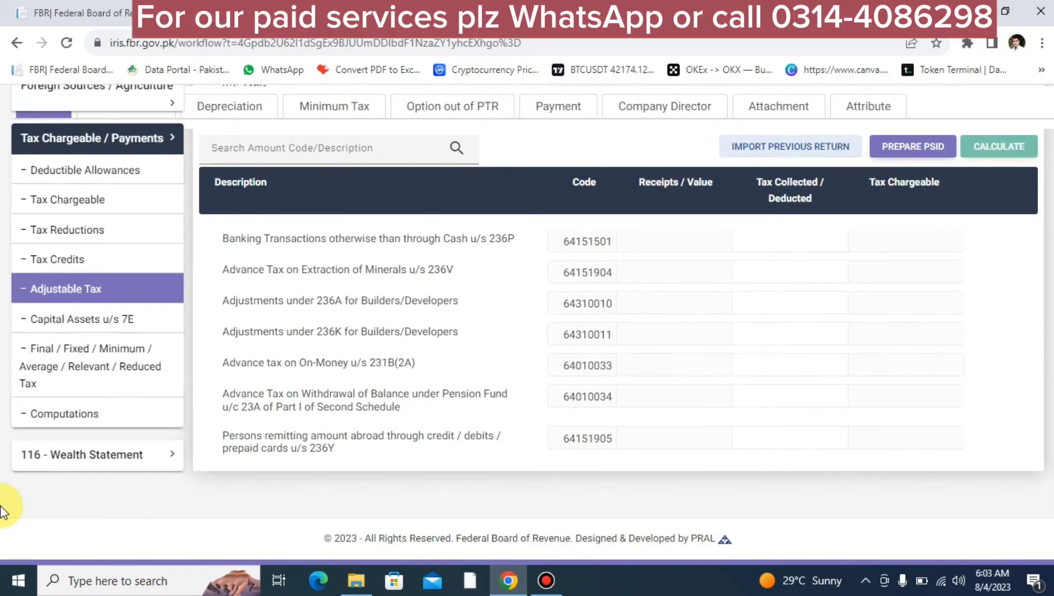
{"action": "left_click", "coordinate": [78, 415]}
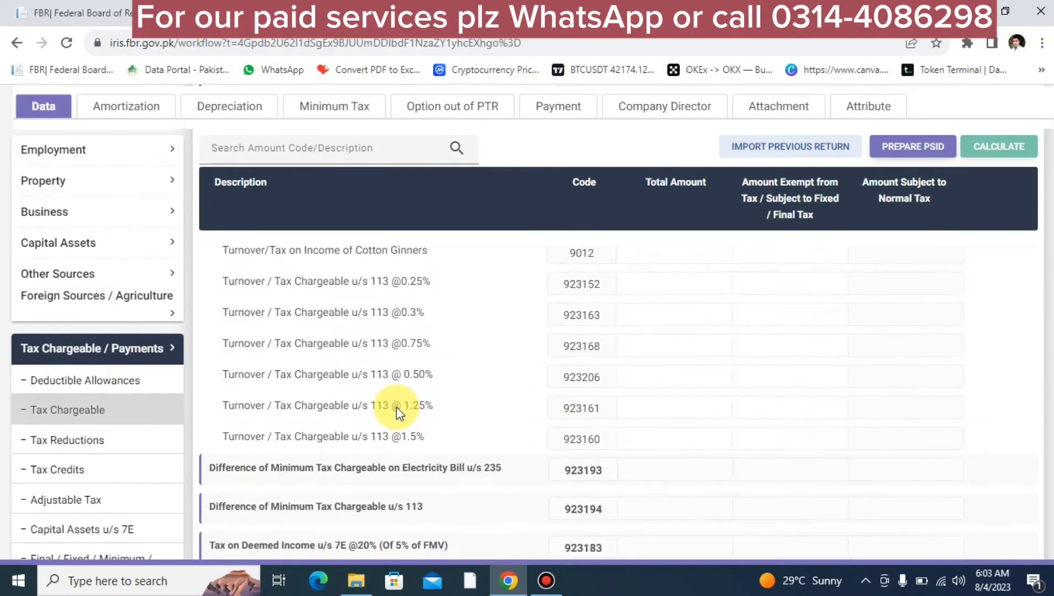
{"action": "scroll", "coordinate": [811, 385], "scroll_direction": "down", "scroll_amount": 10}
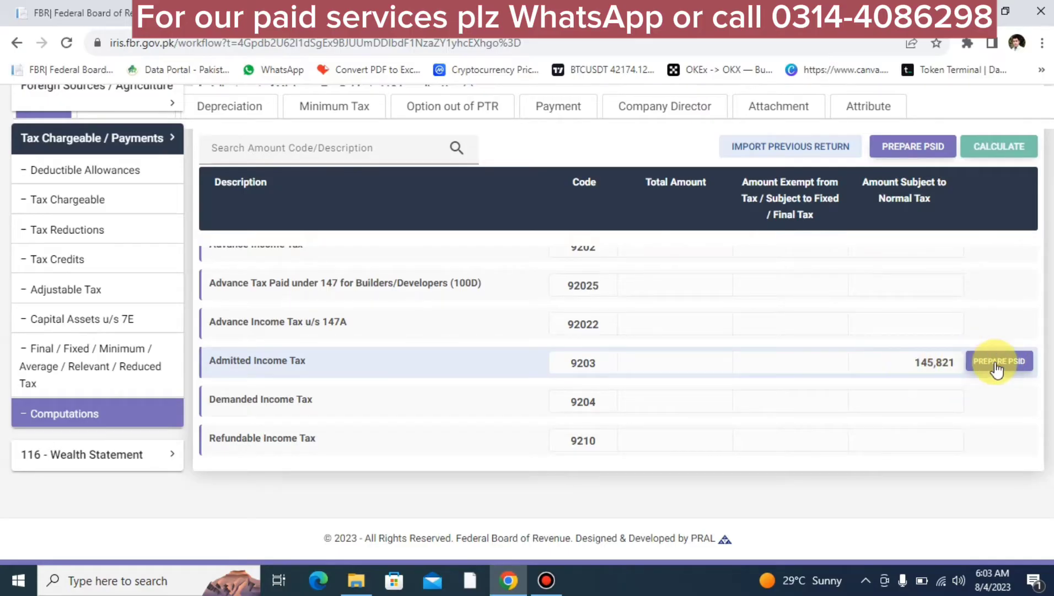
{"action": "scroll", "coordinate": [814, 378], "scroll_direction": "up", "scroll_amount": 10}
{"action": "scroll", "coordinate": [815, 378], "scroll_direction": "up", "scroll_amount": 10}
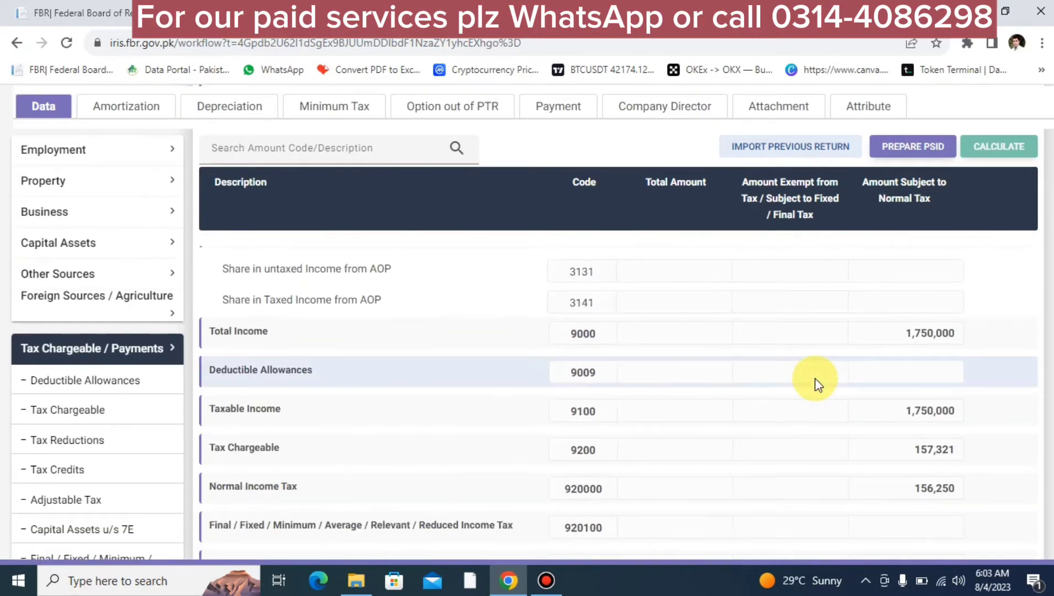
{"action": "scroll", "coordinate": [816, 386], "scroll_direction": "down", "scroll_amount": 3}
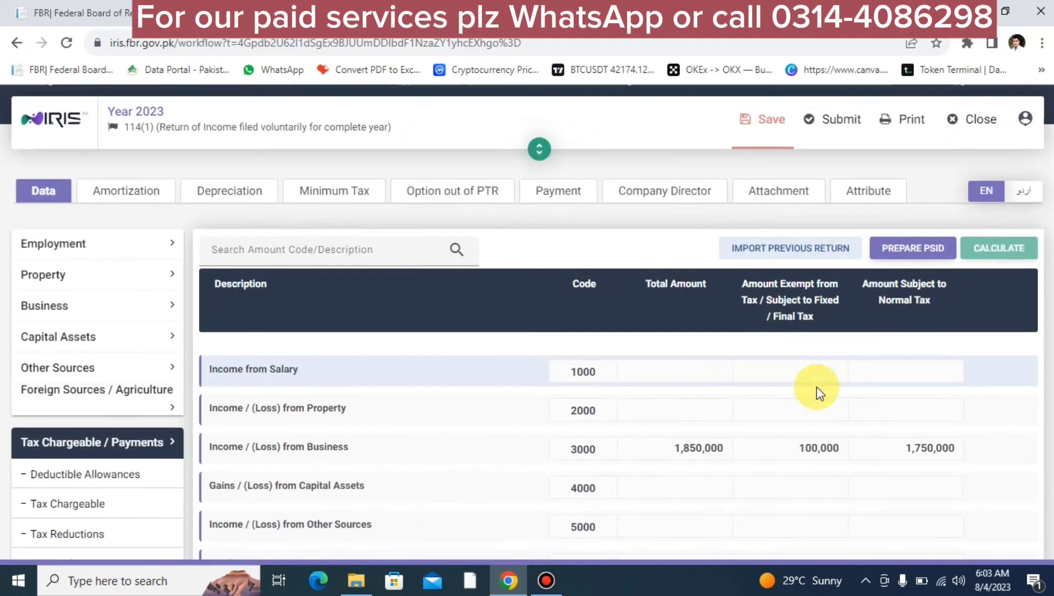
- Copy the business income subject to normal tax, 1,750,000, into Income Declared subject to Normal Tax in Reconciliation of Net Assets and calculate
{"action": "double_click", "coordinate": [913, 364]}
{"action": "key", "text": "ctrl+c"}
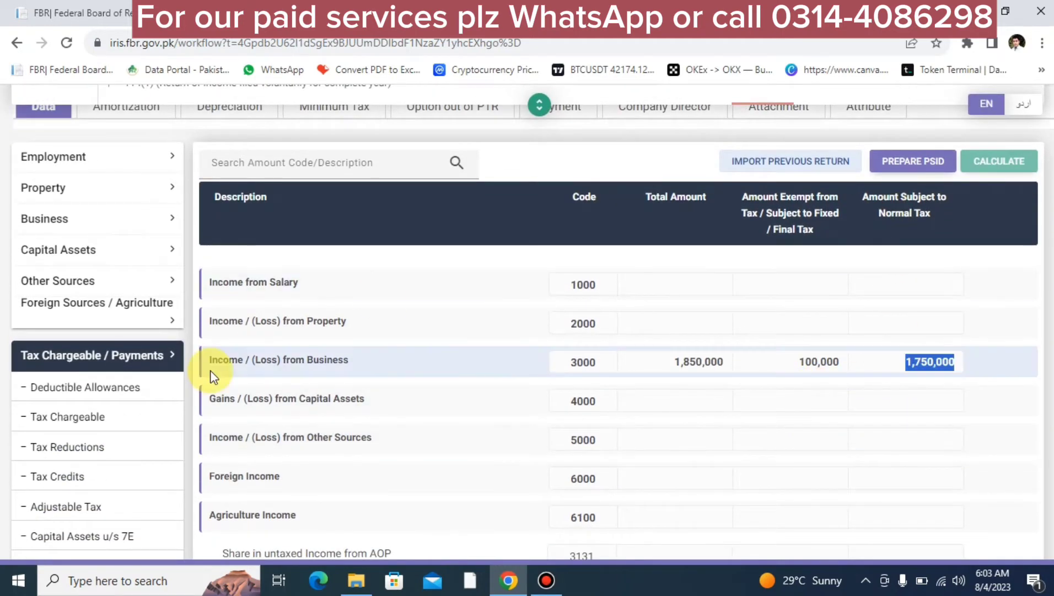
{"action": "scroll", "coordinate": [210, 370], "scroll_direction": "down", "scroll_amount": 15}
{"action": "left_click", "coordinate": [71, 461]}
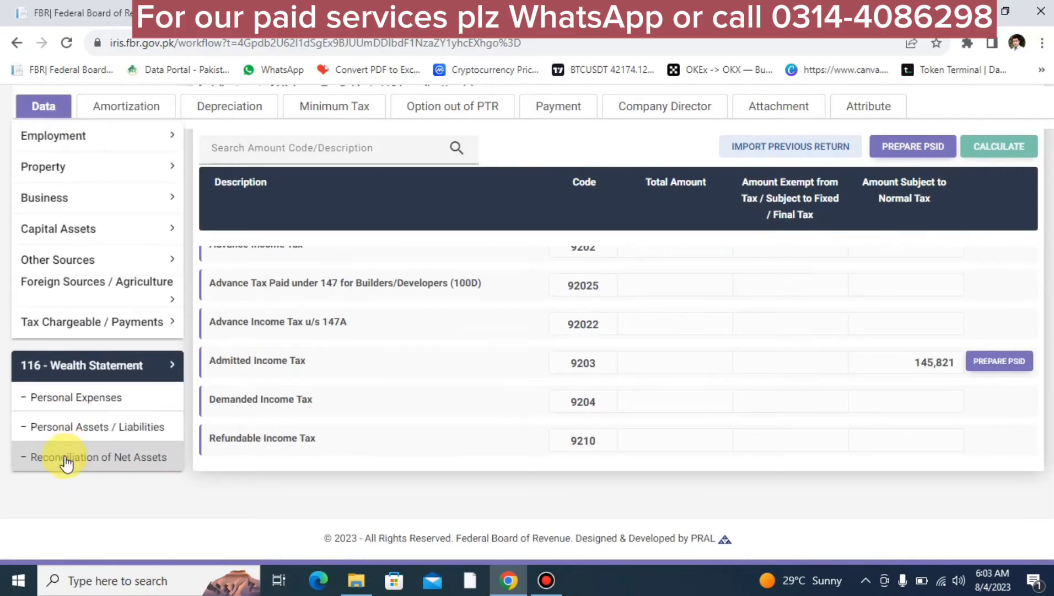
{"action": "left_click", "coordinate": [65, 461]}
{"action": "scroll", "coordinate": [694, 384], "scroll_direction": "up", "scroll_amount": 2}
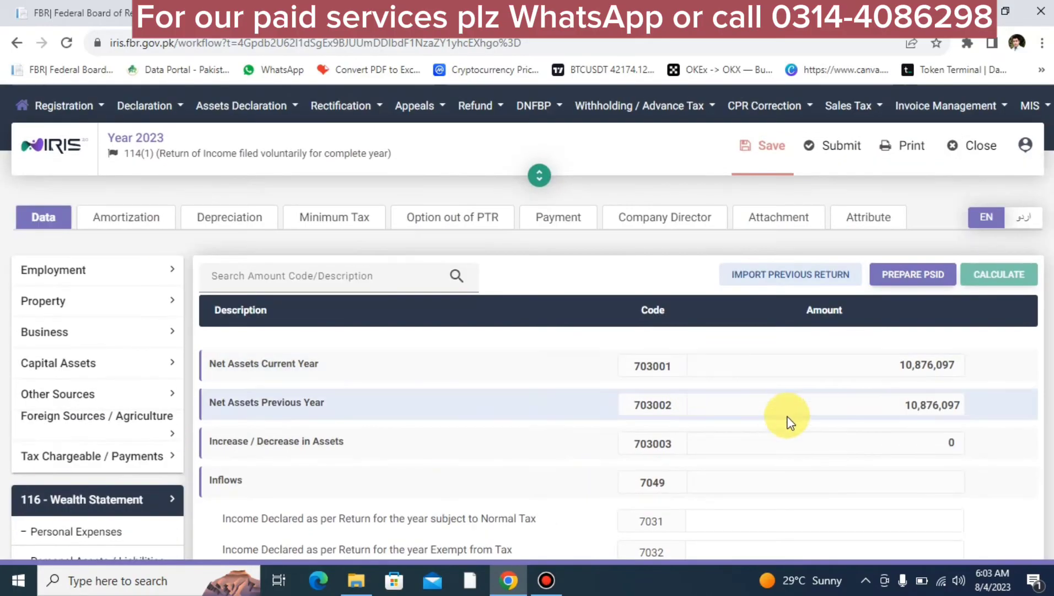
{"action": "left_click", "coordinate": [738, 520]}
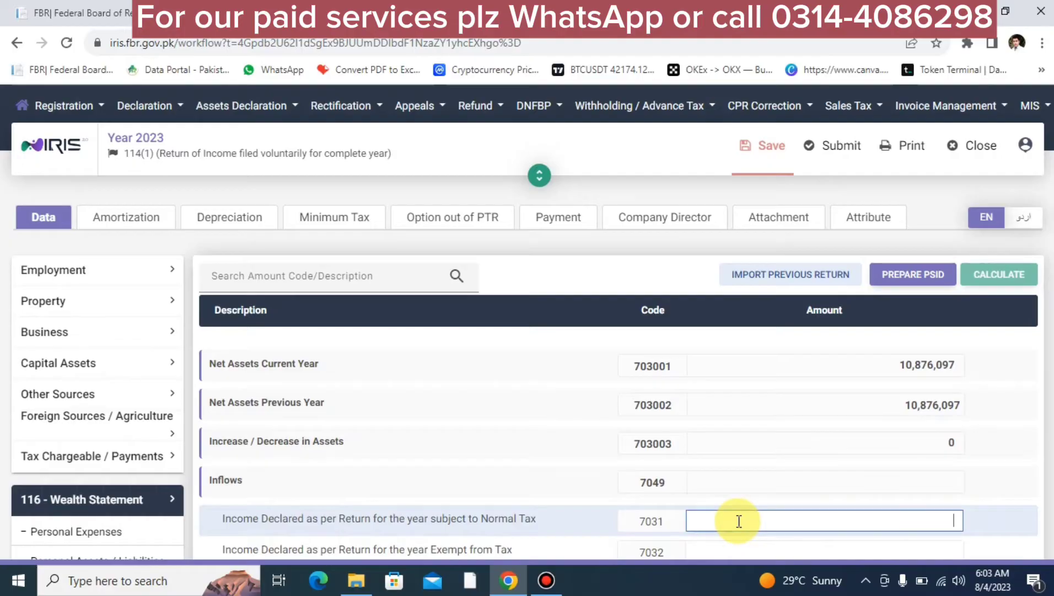
{"action": "key", "text": "ctrl+v"}
{"action": "left_click", "coordinate": [997, 273]}
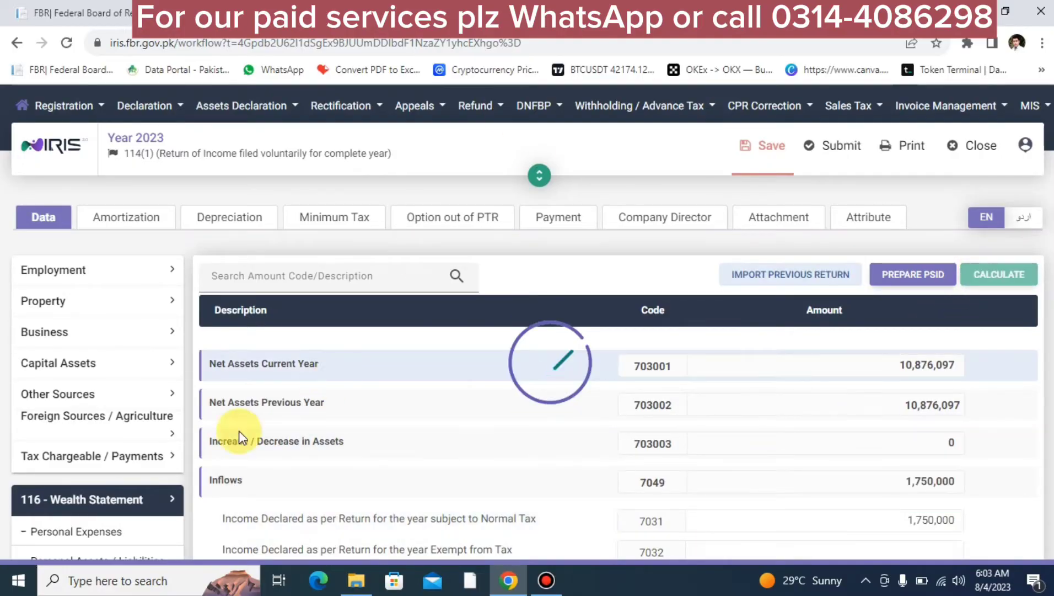
- Check the Unreconciled Amount in the reconciliation and look up the exempt or fixed / final tax amount of business income in Computations
{"action": "scroll", "coordinate": [166, 479], "scroll_direction": "down", "scroll_amount": 1}
{"action": "scroll", "coordinate": [166, 478], "scroll_direction": "down", "scroll_amount": 5}
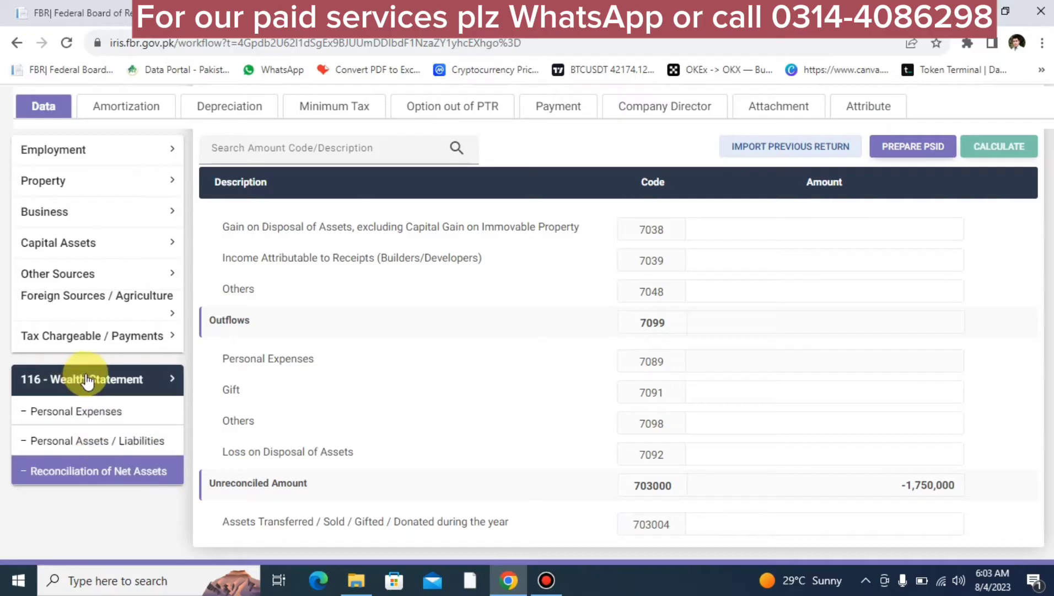
{"action": "left_click", "coordinate": [90, 342]}
{"action": "left_click", "coordinate": [78, 490]}
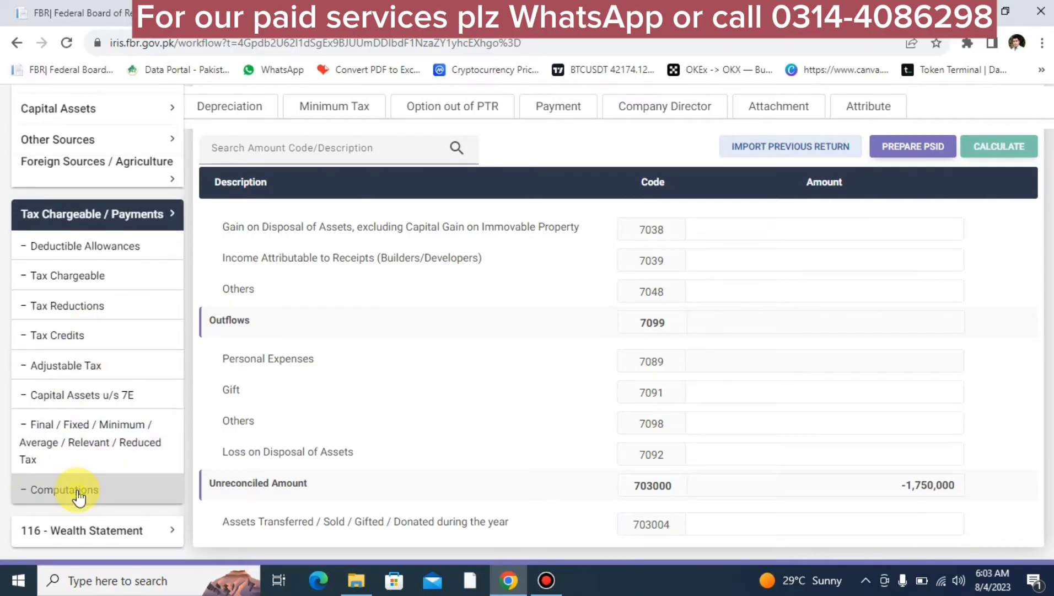
{"action": "scroll", "coordinate": [657, 381], "scroll_direction": "down", "scroll_amount": 13}
{"action": "scroll", "coordinate": [657, 382], "scroll_direction": "up", "scroll_amount": 12}
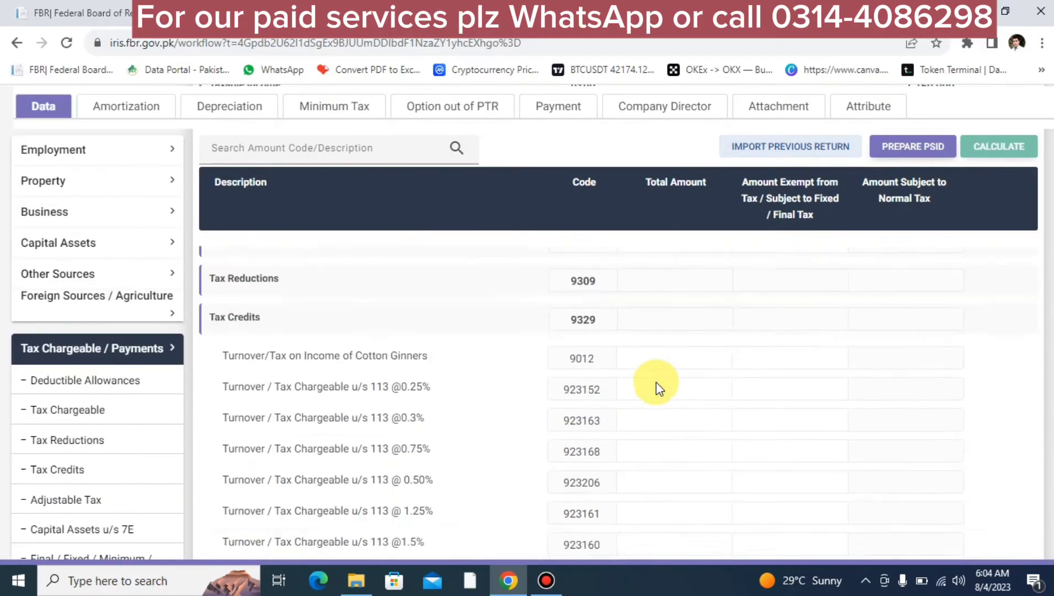
{"action": "scroll", "coordinate": [657, 382], "scroll_direction": "up", "scroll_amount": 4}
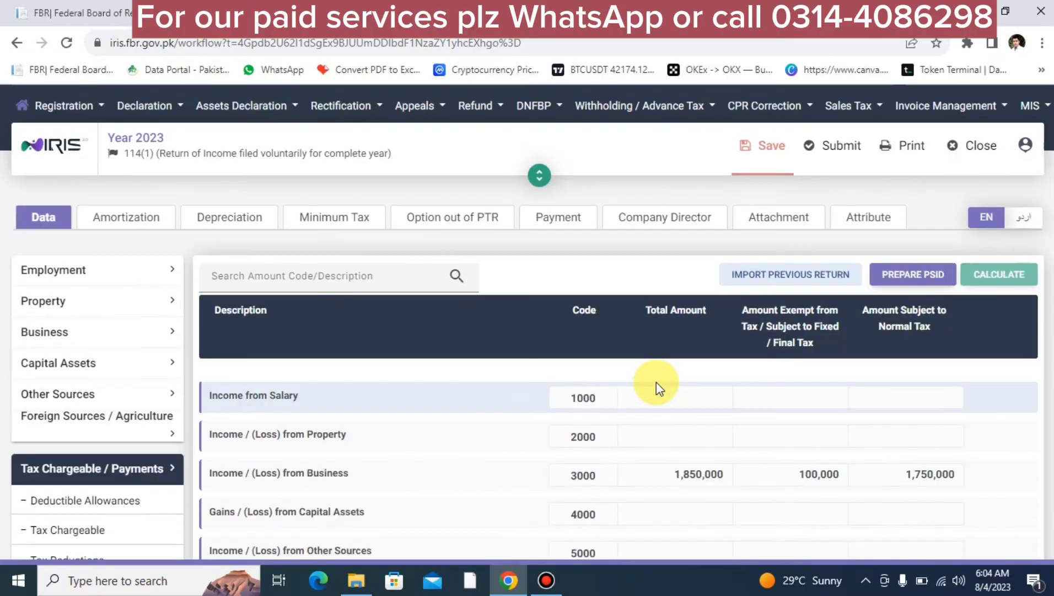
{"action": "double_click", "coordinate": [815, 481]}
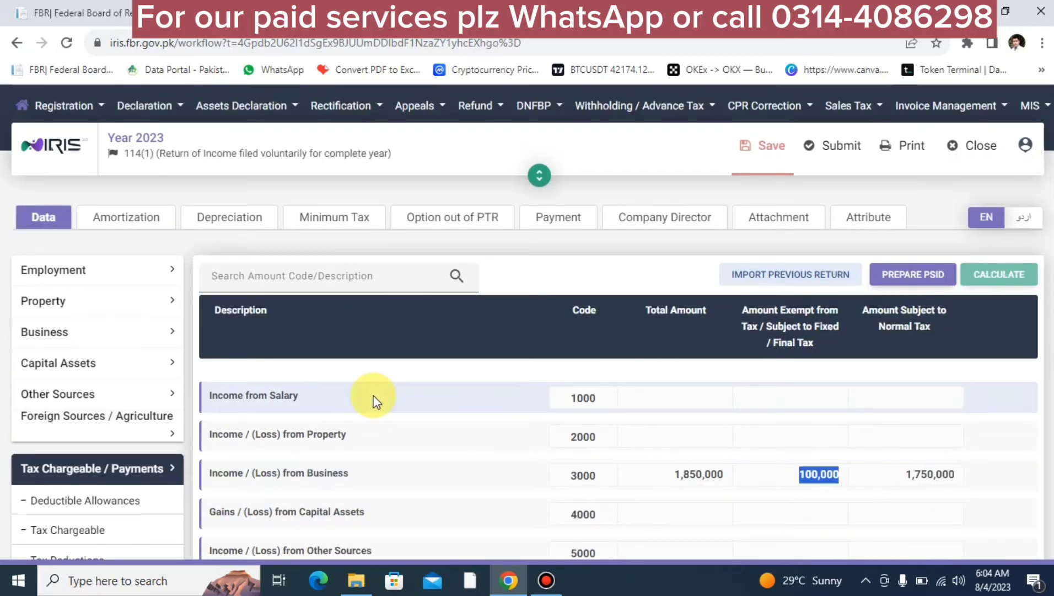
{"action": "scroll", "coordinate": [377, 400], "scroll_direction": "down", "scroll_amount": 10}
{"action": "scroll", "coordinate": [37, 520], "scroll_direction": "down", "scroll_amount": 5}
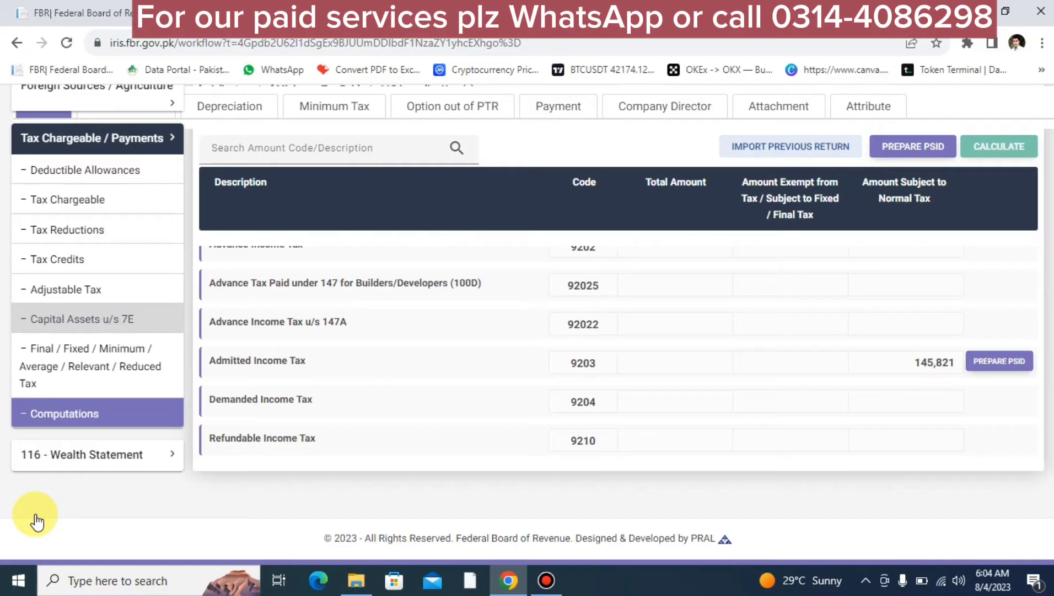
- In Reconciliation of Net Assets, set Income Attributable to Receipts subject to Final / Fixed Tax to 100,000 and calculate
{"action": "left_click", "coordinate": [48, 451]}
{"action": "left_click", "coordinate": [73, 458]}
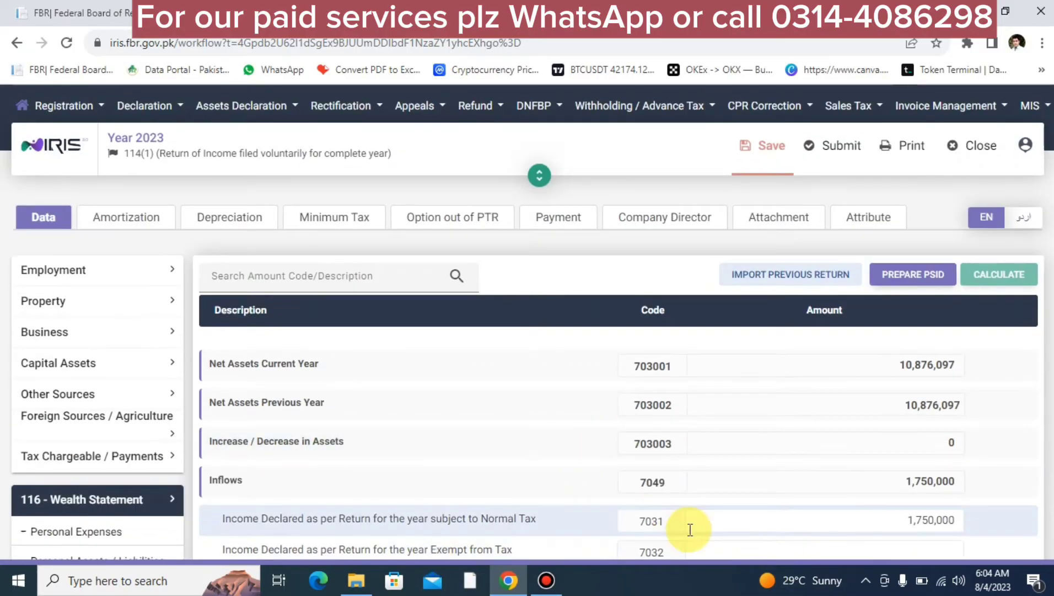
{"action": "scroll", "coordinate": [614, 483], "scroll_direction": "down", "scroll_amount": 8}
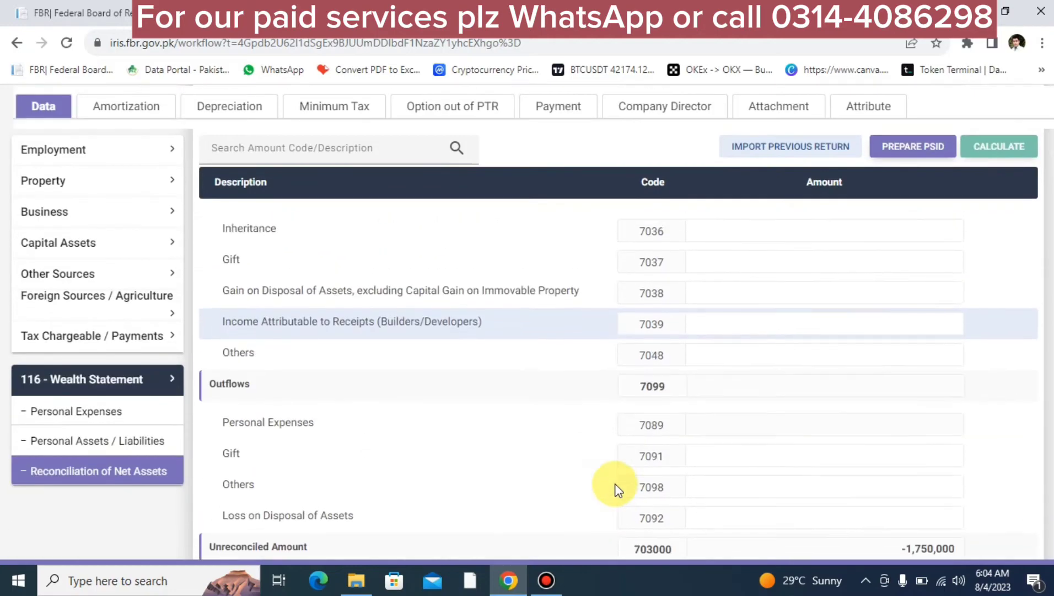
{"action": "scroll", "coordinate": [615, 482], "scroll_direction": "up", "scroll_amount": 5}
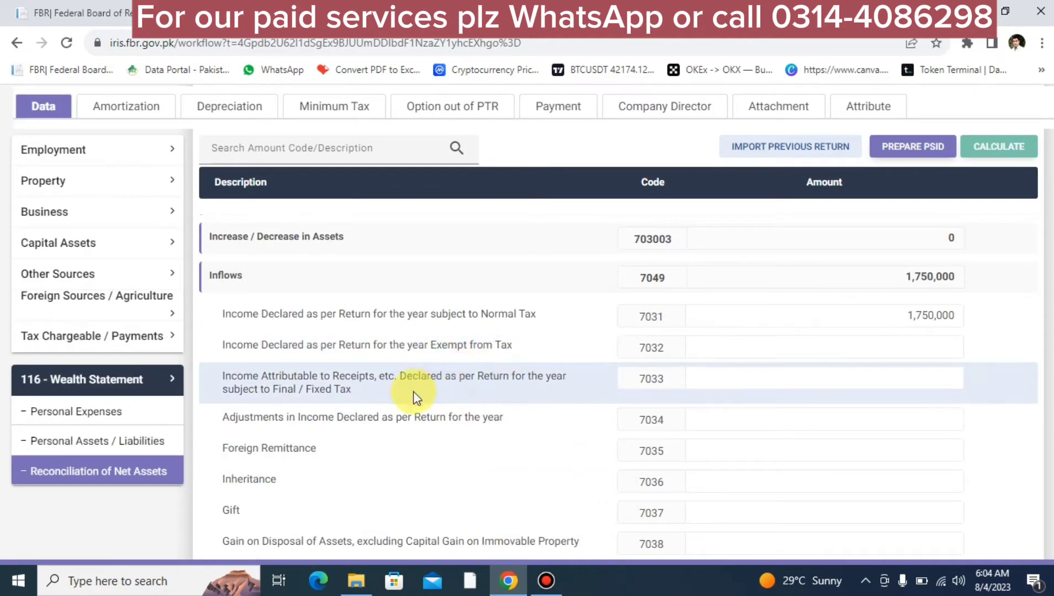
{"action": "left_click", "coordinate": [778, 378]}
{"action": "type", "text": "1000000"}
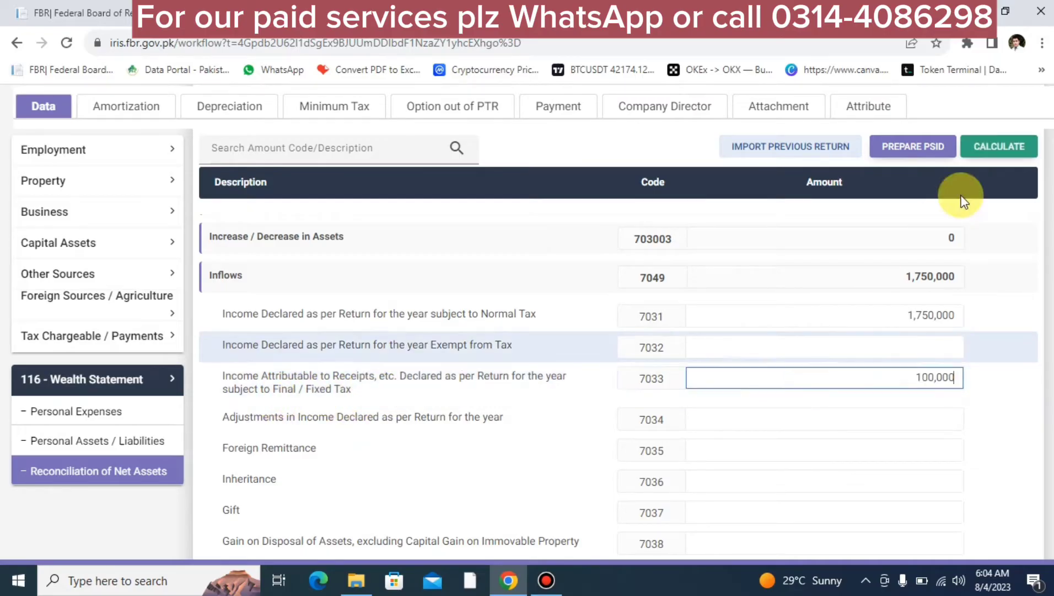
{"action": "left_click", "coordinate": [987, 144]}
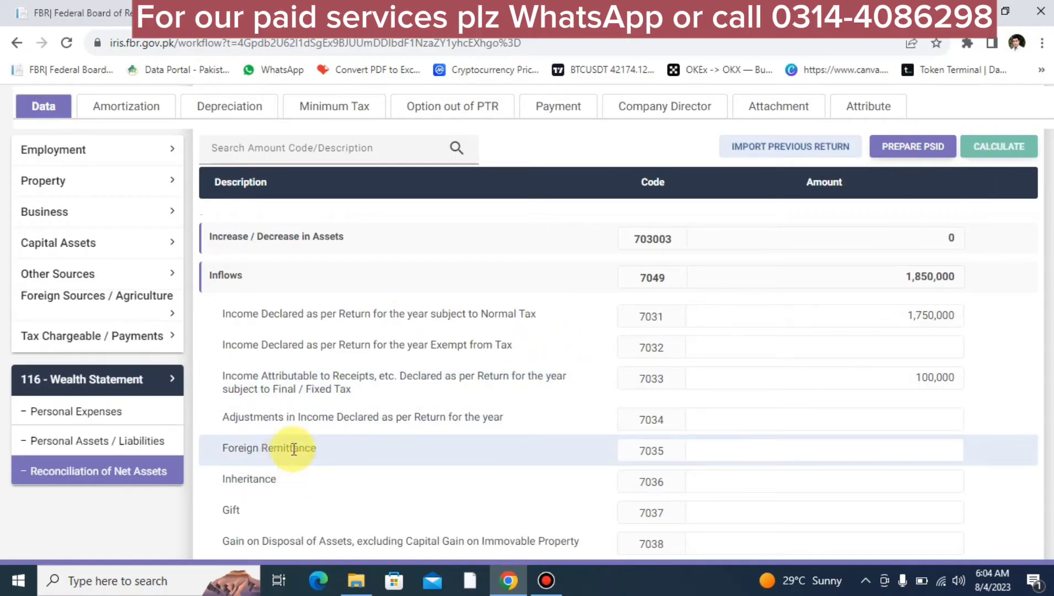
{"action": "left_click", "coordinate": [835, 445]}
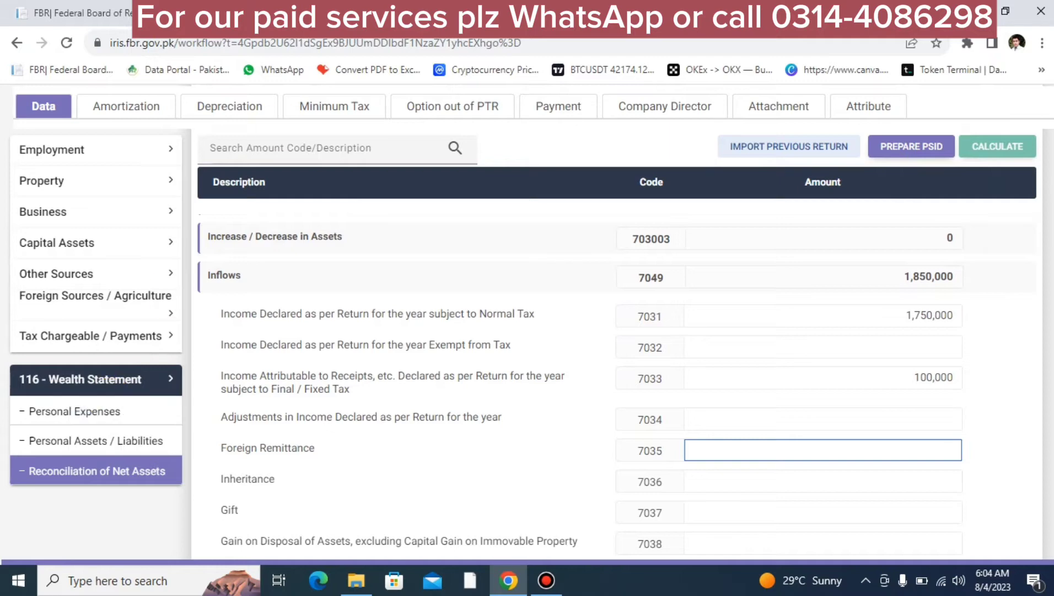
- Set Other Personal / Household Expenses to 1,000,000 in the wealth statement's Personal Expenses, calculate and review the expense rows
{"action": "left_click", "coordinate": [83, 421]}
{"action": "scroll", "coordinate": [674, 395], "scroll_direction": "down", "scroll_amount": 7}
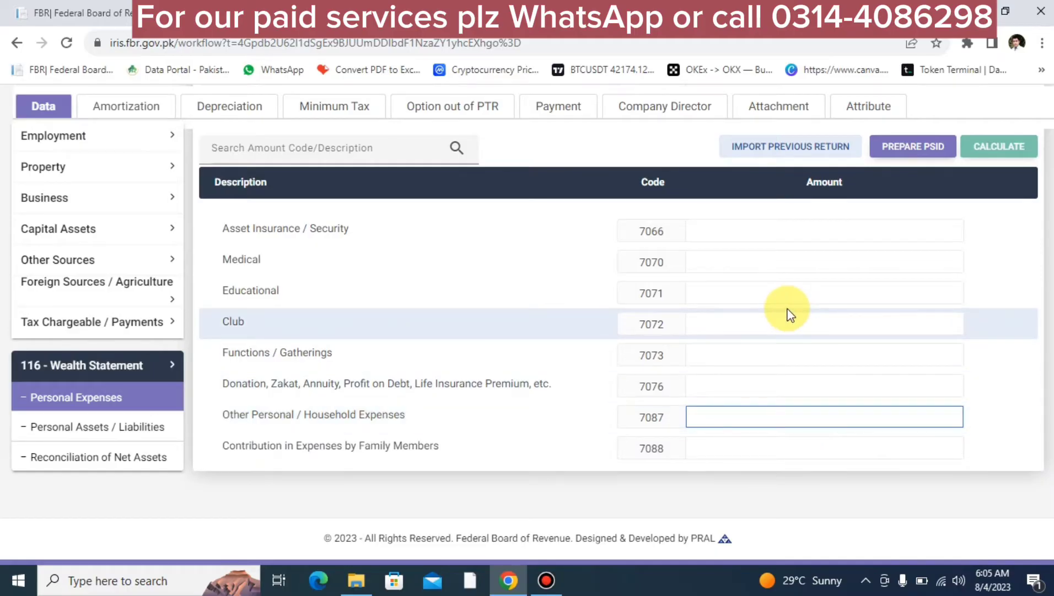
{"action": "type", "text": "10"}
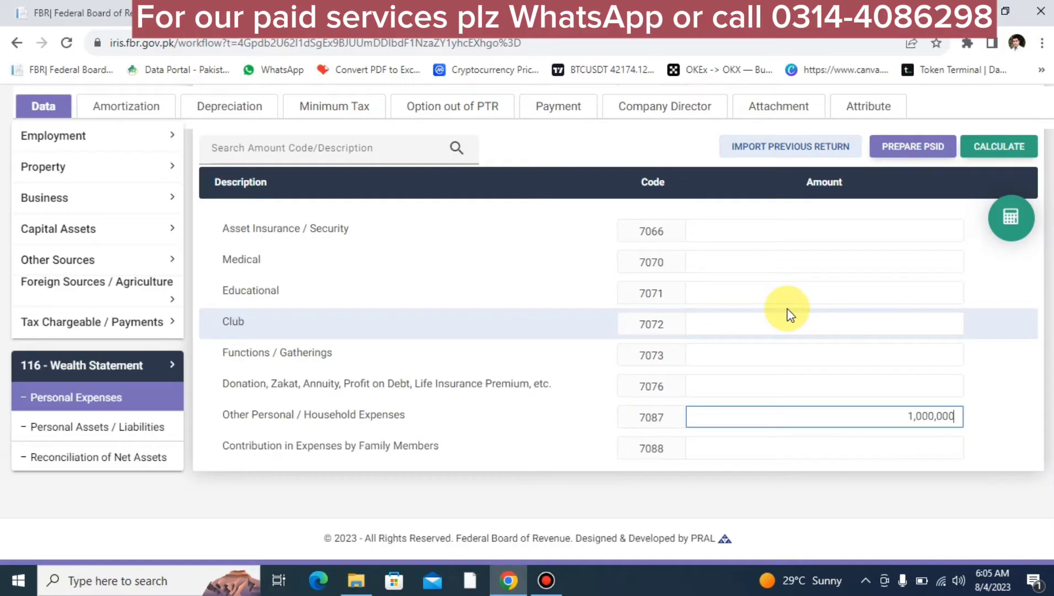
{"action": "left_click", "coordinate": [1012, 221]}
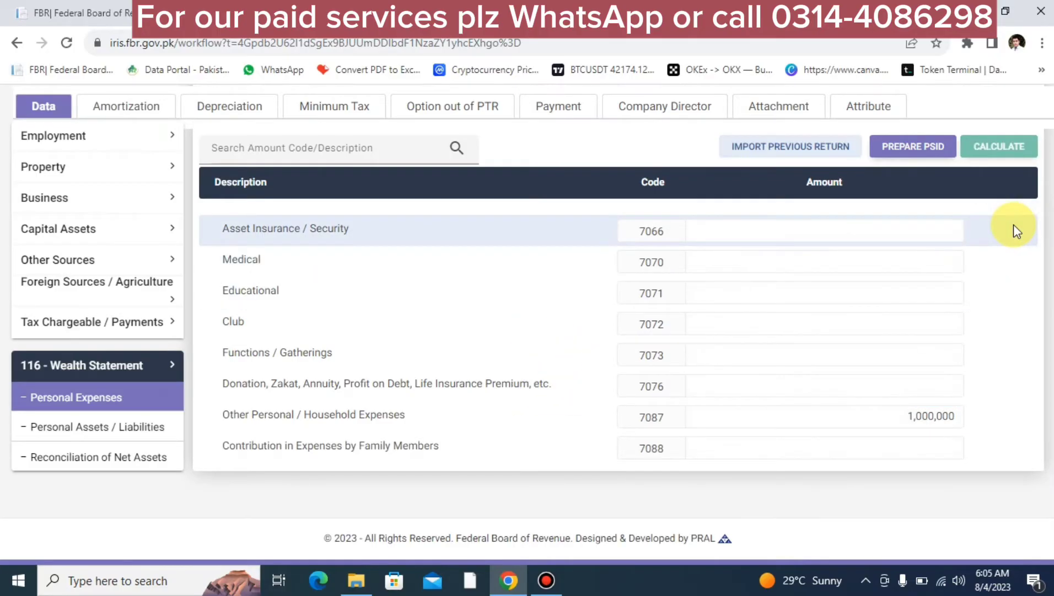
{"action": "scroll", "coordinate": [696, 345], "scroll_direction": "up", "scroll_amount": 7}
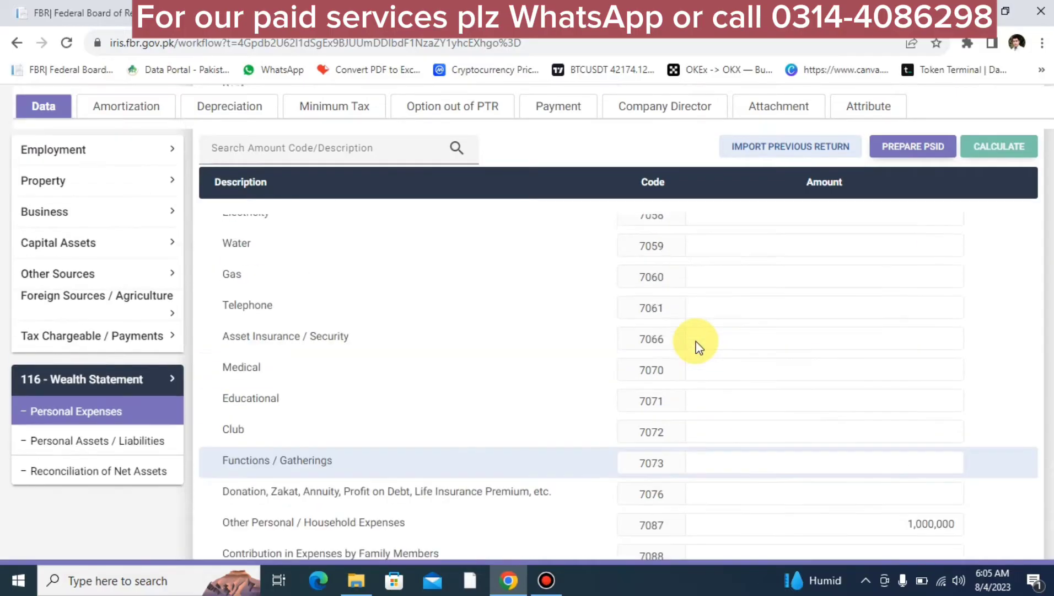
{"action": "scroll", "coordinate": [696, 345], "scroll_direction": "down", "scroll_amount": 5}
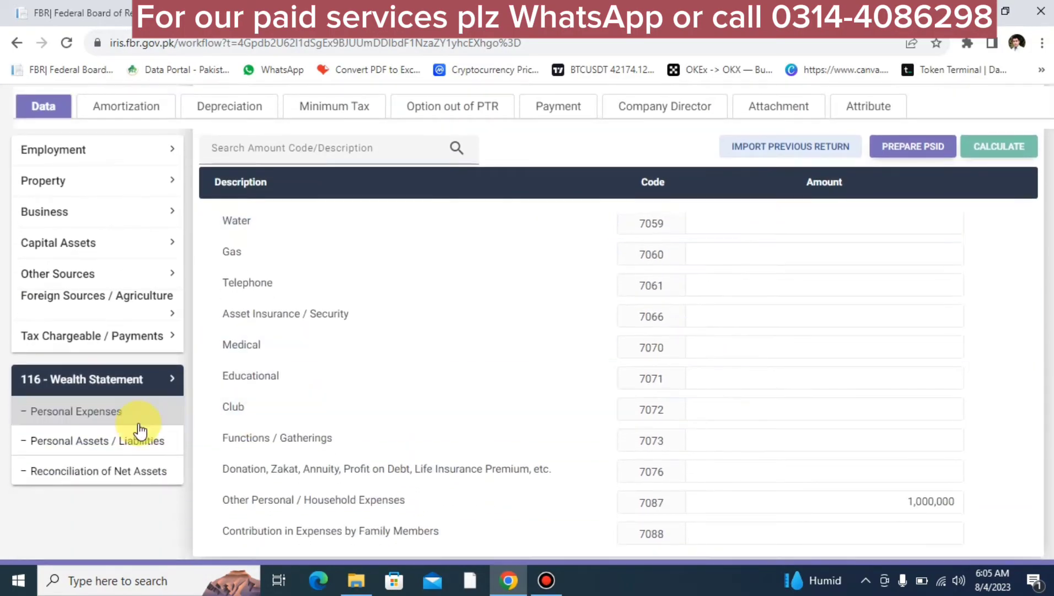
- In Personal Assets / Liabilities, examine the new-entry form for Commercial, Industrial, Residential Property (Non-Business) and close it without adding anything
{"action": "left_click", "coordinate": [126, 444]}
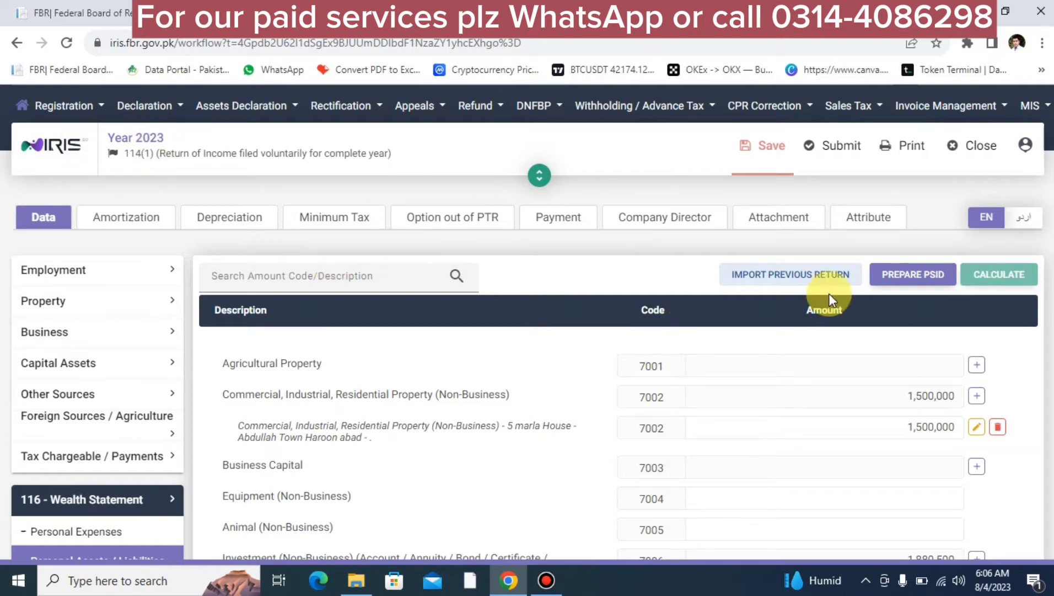
{"action": "left_click", "coordinate": [976, 397]}
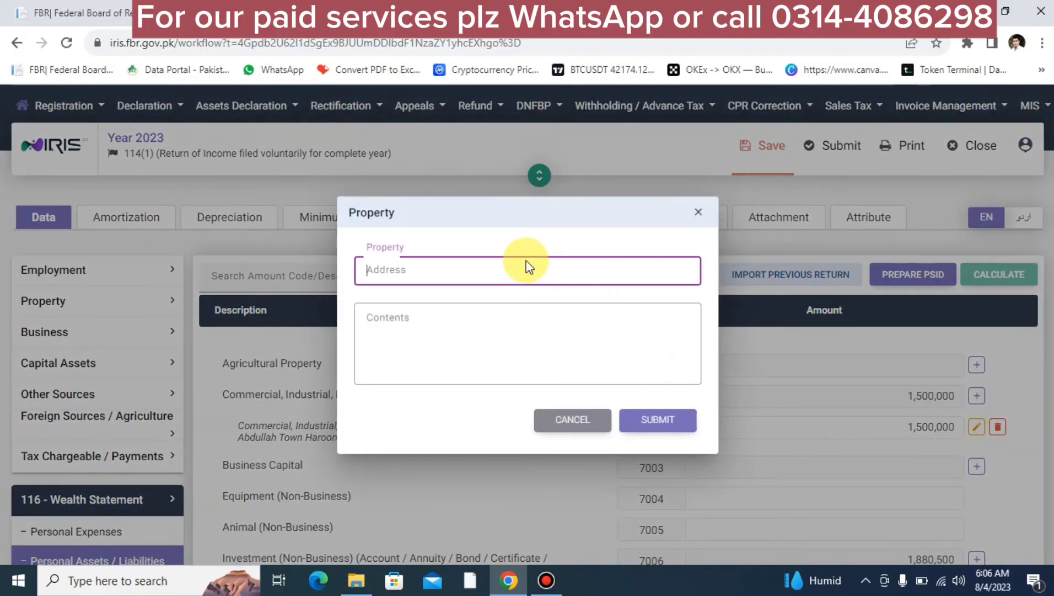
{"action": "left_click", "coordinate": [496, 322]}
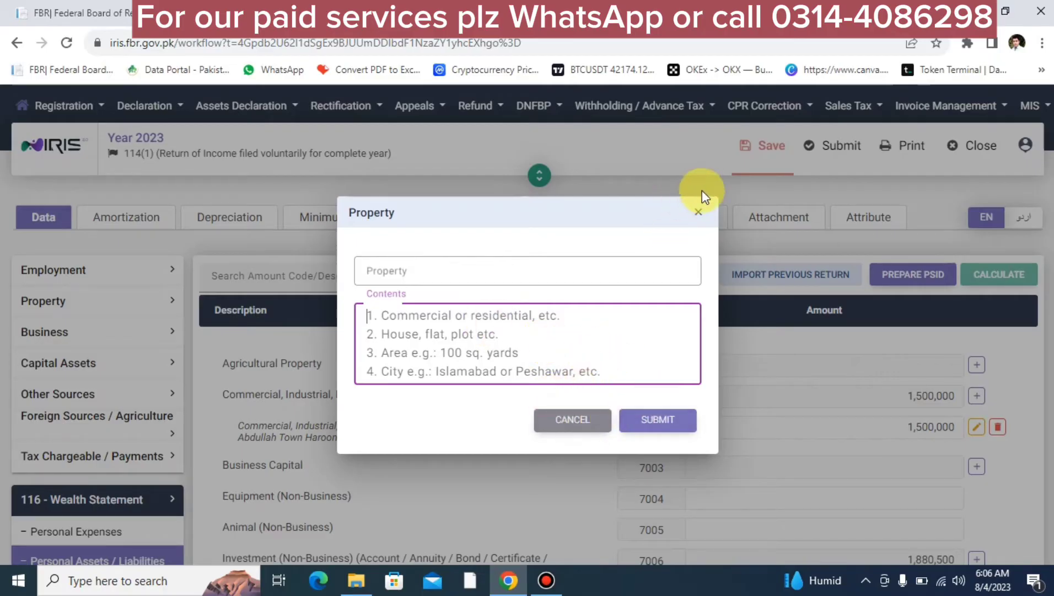
{"action": "left_click", "coordinate": [698, 212]}
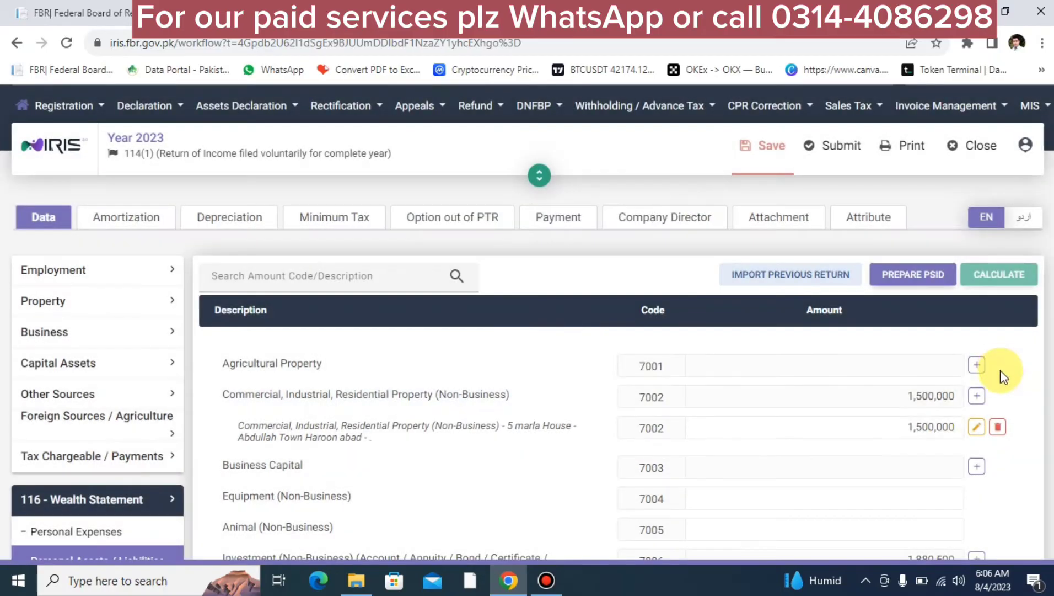
- Examine the amount of the 5 marla house entry and the Investment (Non-Business) entries in Personal Assets / Liabilities
{"action": "left_click", "coordinate": [896, 429]}
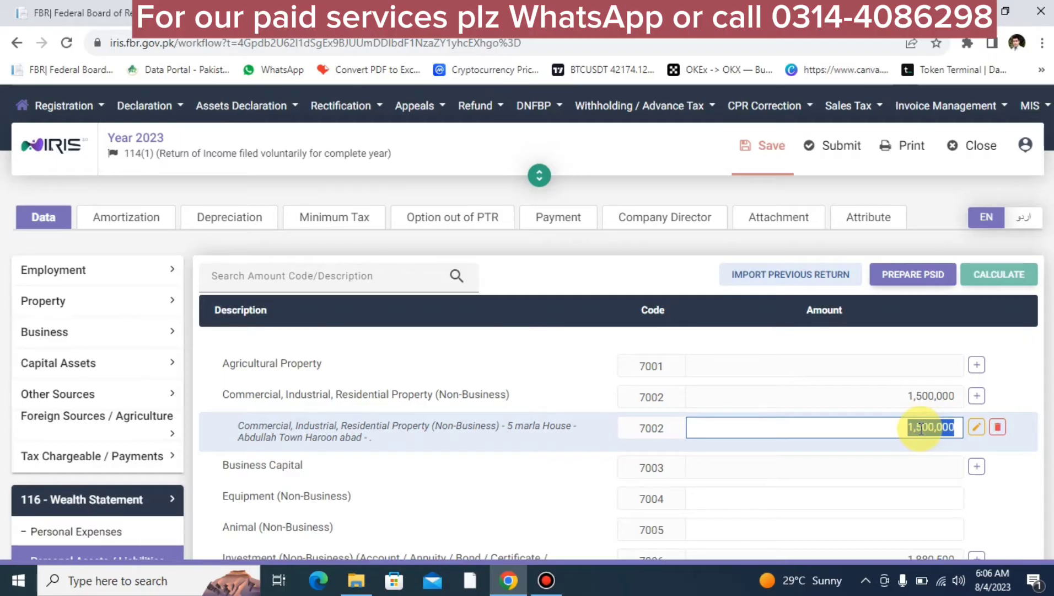
{"action": "scroll", "coordinate": [835, 464], "scroll_direction": "down", "scroll_amount": 8}
{"action": "scroll", "coordinate": [836, 463], "scroll_direction": "up", "scroll_amount": 5}
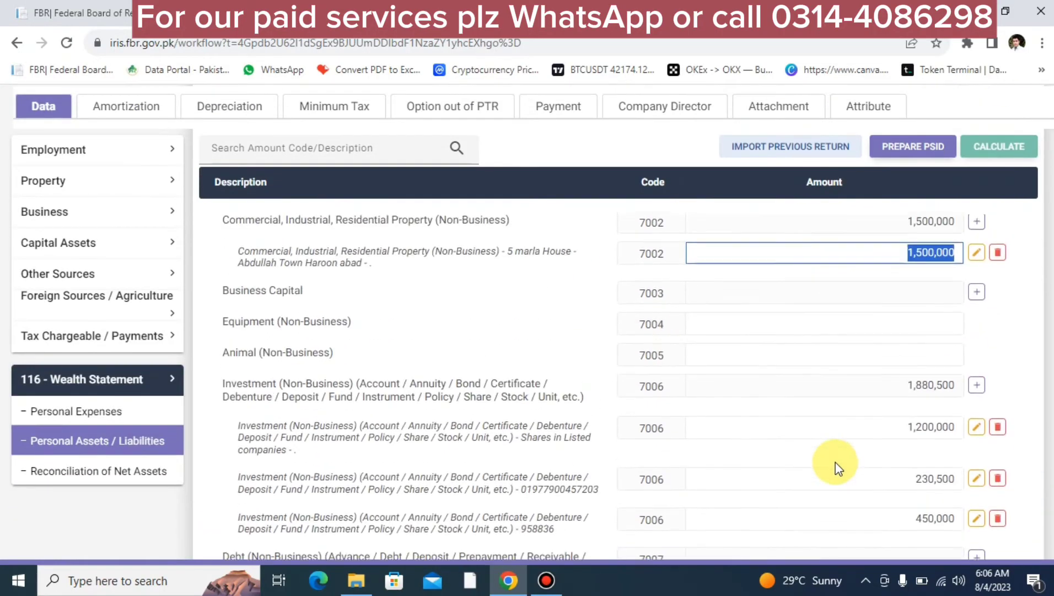
{"action": "scroll", "coordinate": [835, 465], "scroll_direction": "down", "scroll_amount": 1}
{"action": "scroll", "coordinate": [837, 463], "scroll_direction": "up", "scroll_amount": 1}
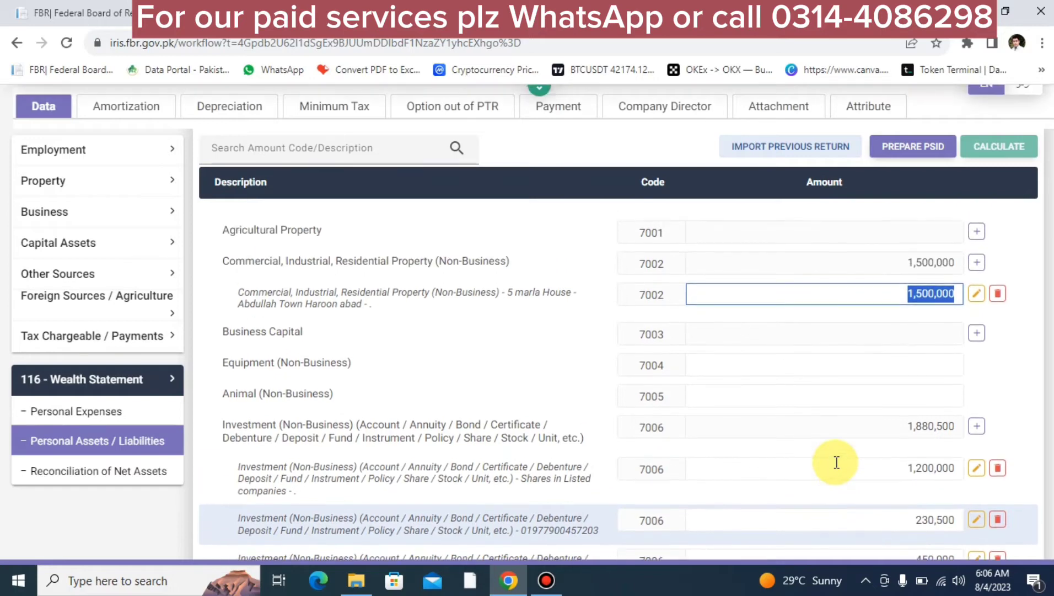
{"action": "scroll", "coordinate": [837, 463], "scroll_direction": "down", "scroll_amount": 1}
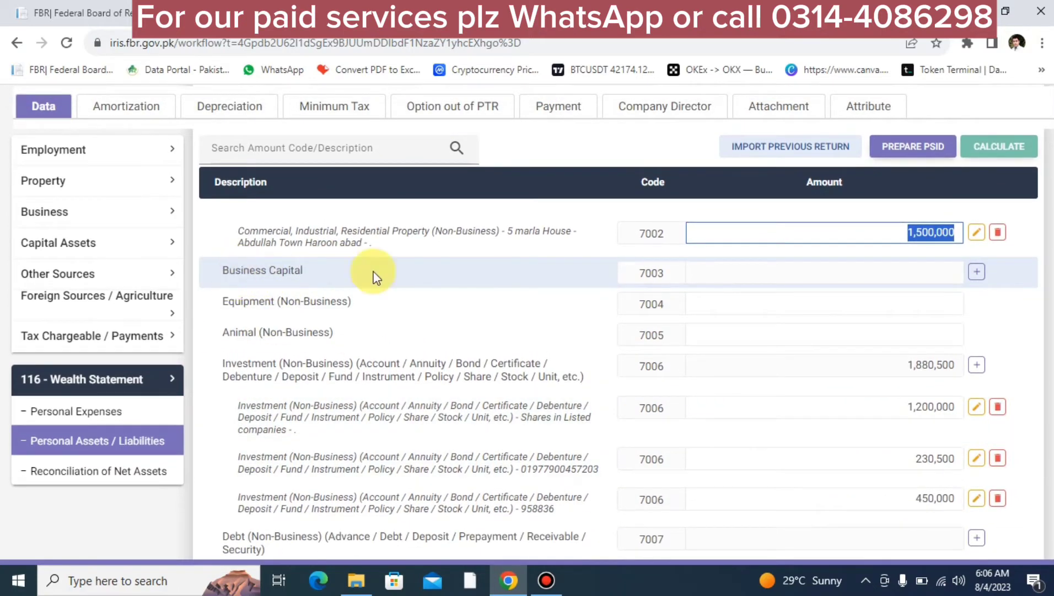
- Add a Business Capital entry for ABC COMM AGENTS in Personal Assets / Liabilities, set its amount to 500,000 and calculate
{"action": "left_click", "coordinate": [977, 274]}
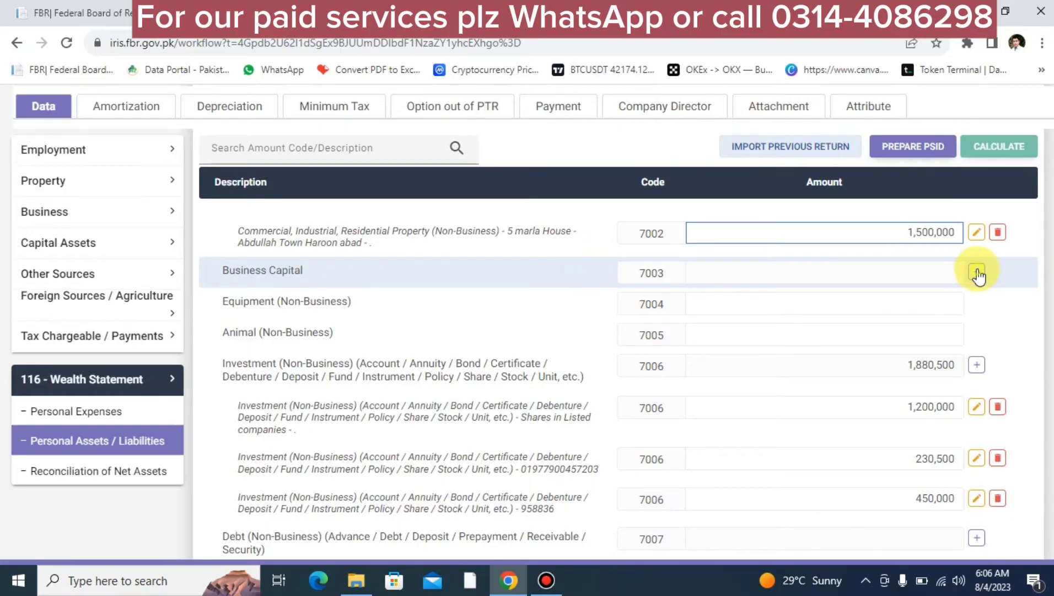
{"action": "type", "text": "AB"}
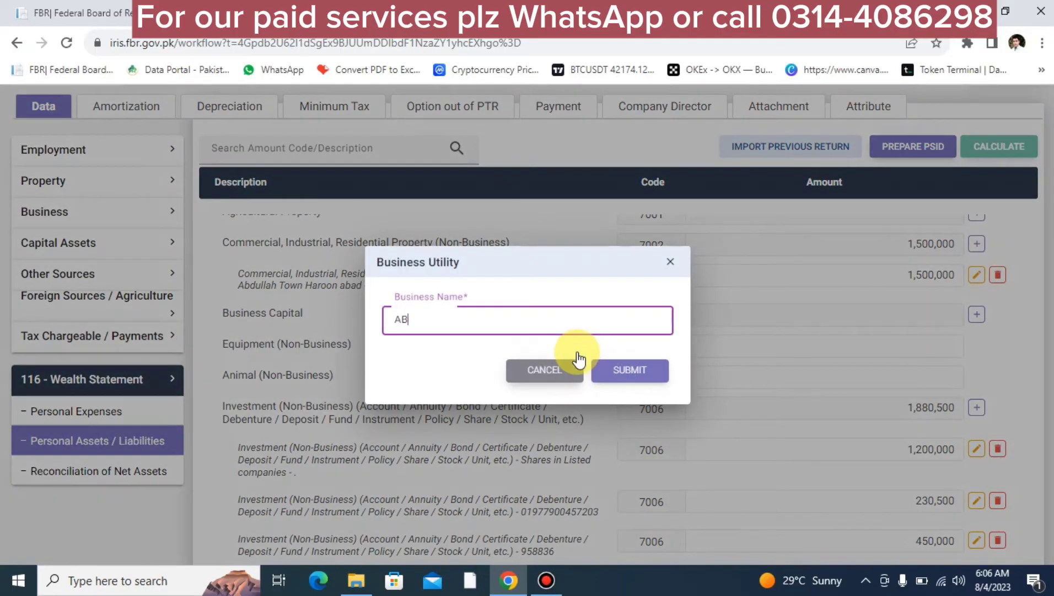
{"action": "type", "text": "C COMM AGENTS"}
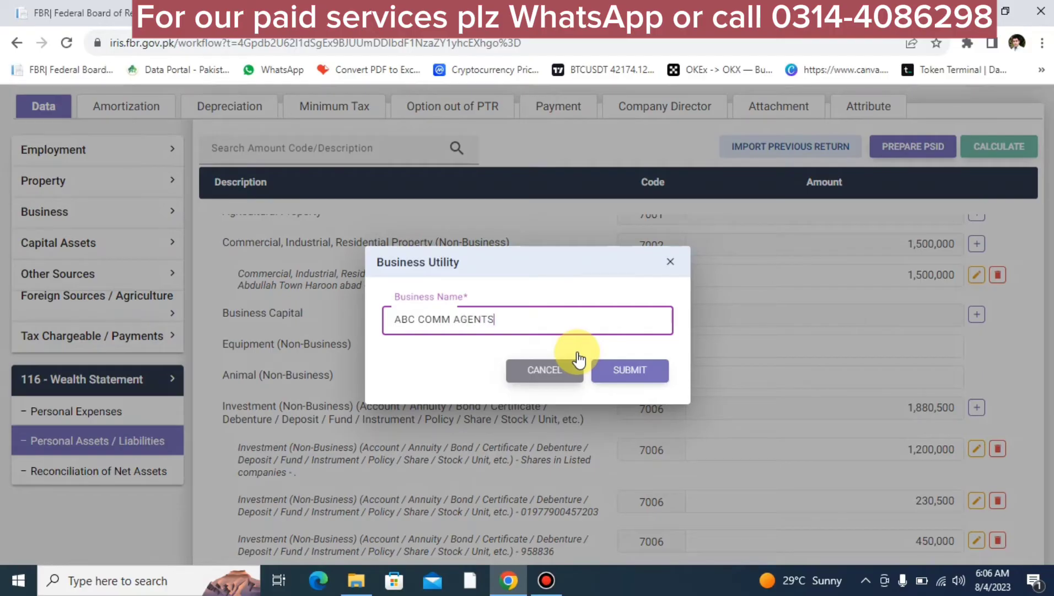
{"action": "left_click", "coordinate": [618, 370]}
{"action": "left_click", "coordinate": [865, 309]}
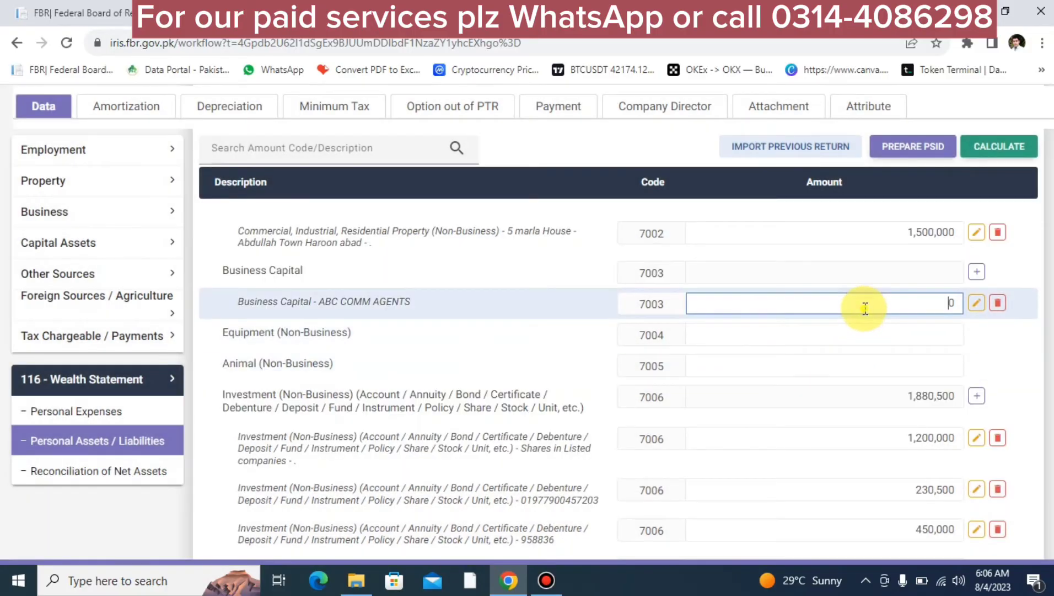
{"action": "type", "text": "500,000"}
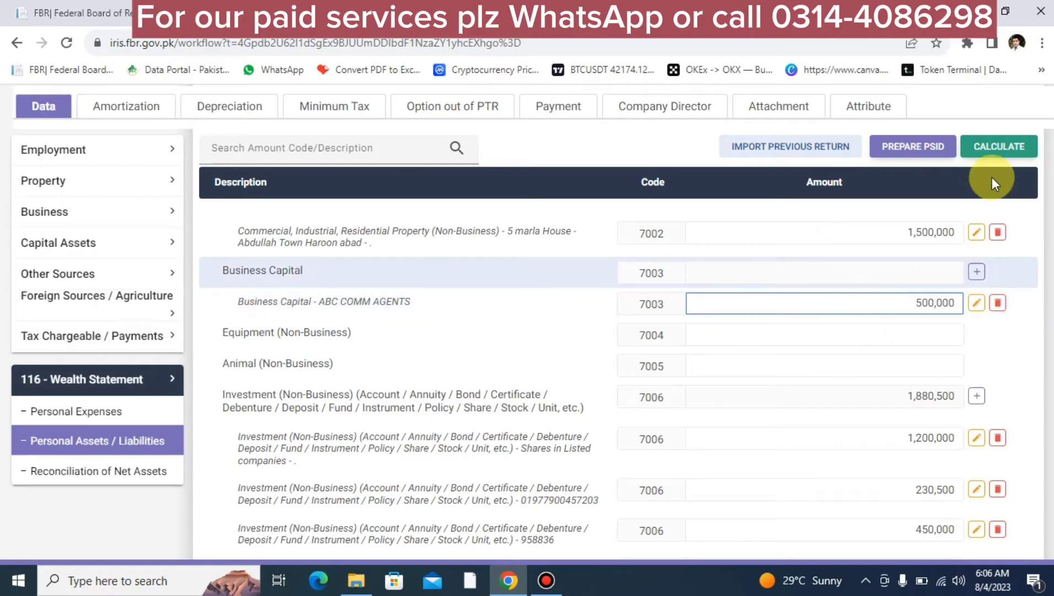
{"action": "left_click", "coordinate": [996, 150]}
- In Business Assets / Equity / Liabilities, set both Other Assets and Capital to 500,000 and calculate
{"action": "left_click", "coordinate": [136, 214]}
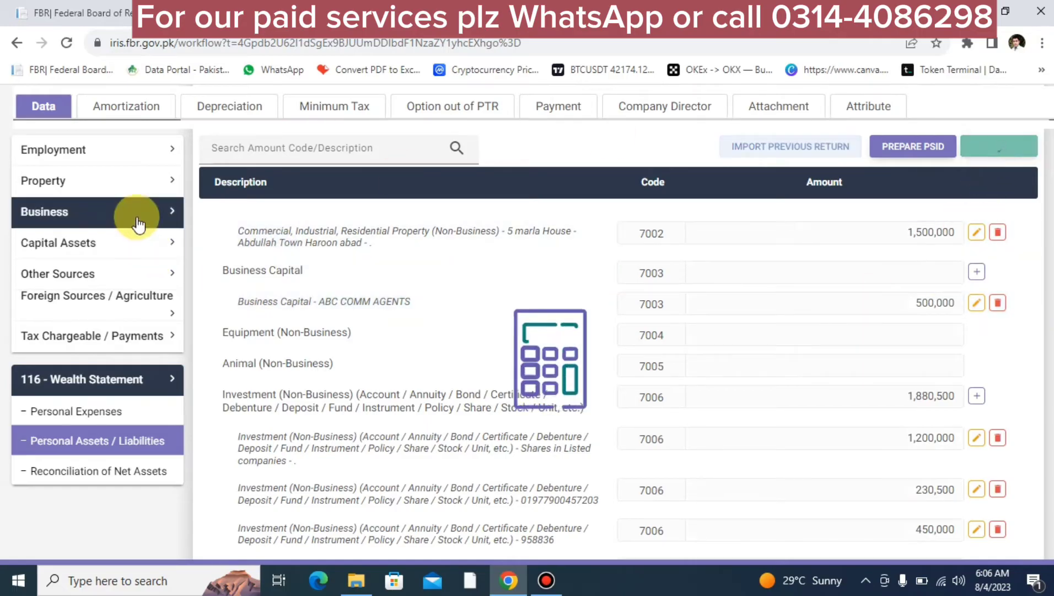
{"action": "left_click", "coordinate": [102, 464]}
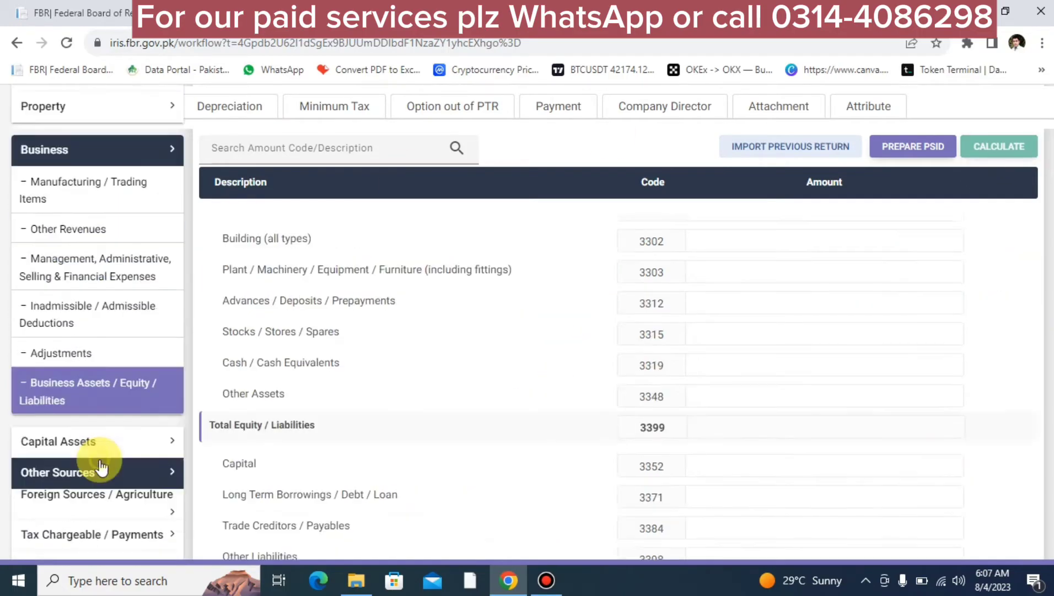
{"action": "scroll", "coordinate": [769, 504], "scroll_direction": "down", "scroll_amount": 5}
{"action": "scroll", "coordinate": [772, 510], "scroll_direction": "up", "scroll_amount": 2}
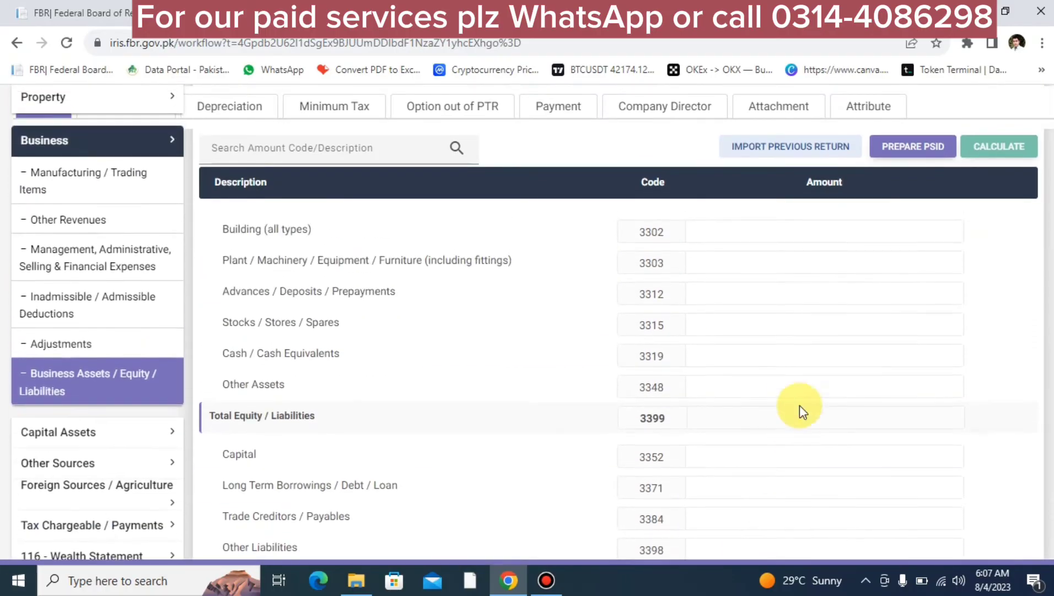
{"action": "left_click", "coordinate": [790, 389]}
{"action": "type", "text": "500,000"}
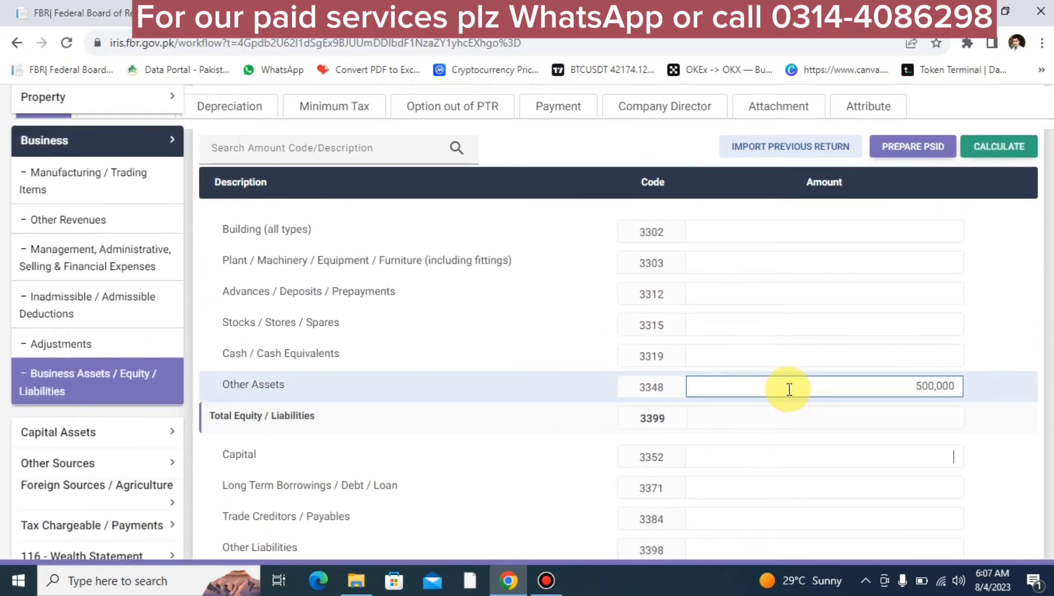
{"action": "key", "text": "Tab"}
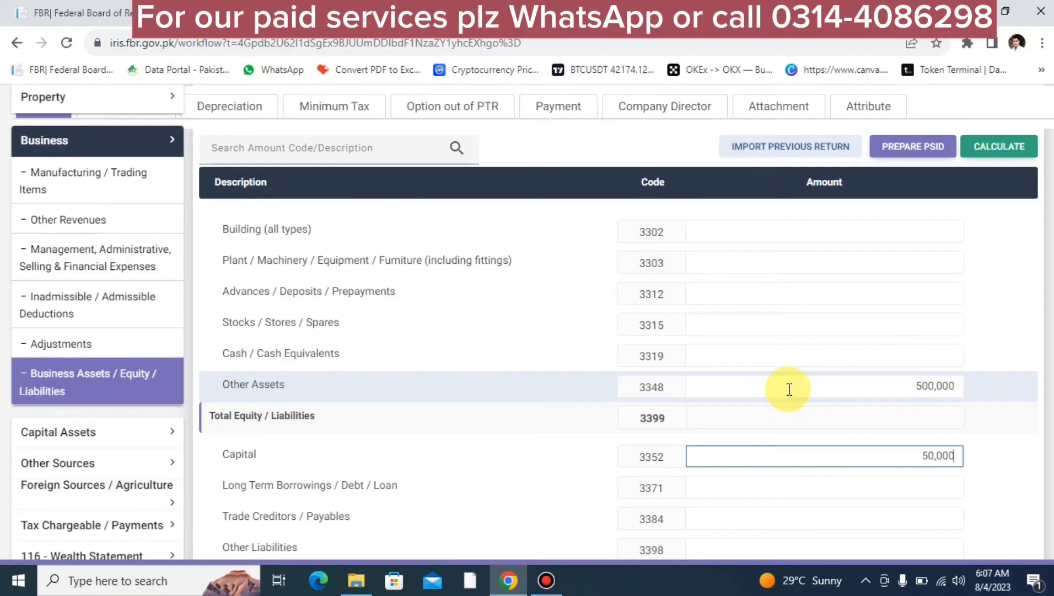
{"action": "type", "text": "500000"}
{"action": "left_click", "coordinate": [999, 147]}
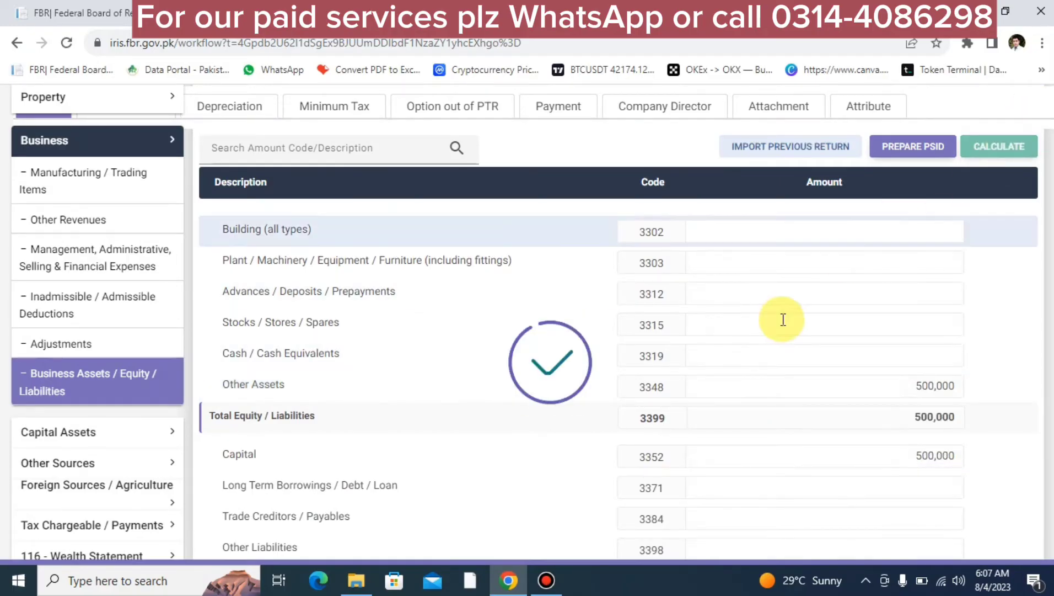
- Return to the wealth statement's Personal Assets / Liabilities and review the Business Capital entry and the rows around it
{"action": "left_click", "coordinate": [138, 436]}
{"action": "scroll", "coordinate": [137, 453], "scroll_direction": "down", "scroll_amount": 2}
{"action": "left_click", "coordinate": [91, 444]}
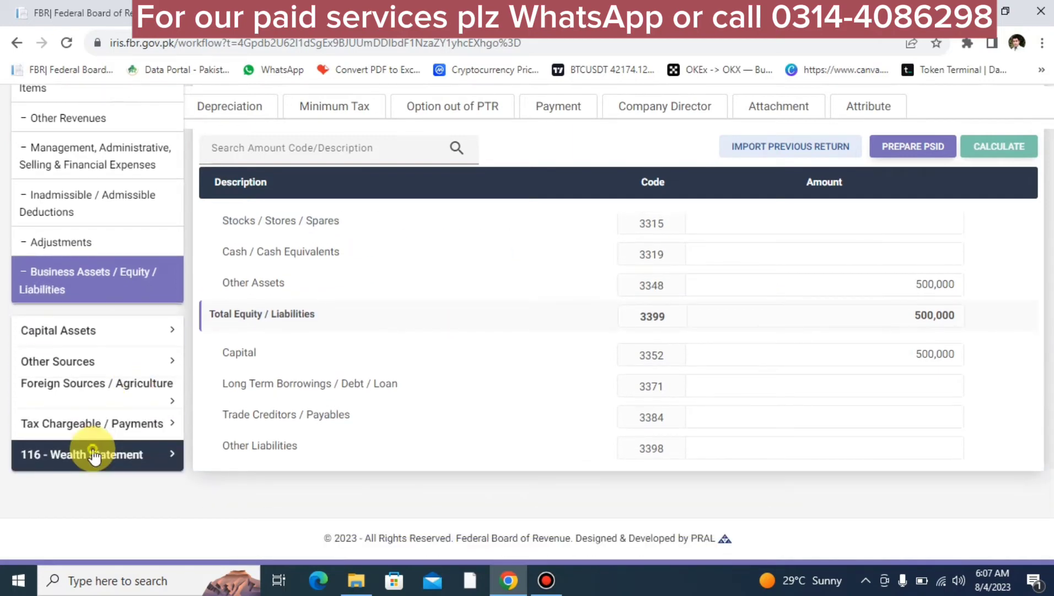
{"action": "left_click", "coordinate": [105, 428]}
{"action": "scroll", "coordinate": [689, 380], "scroll_direction": "up", "scroll_amount": 1}
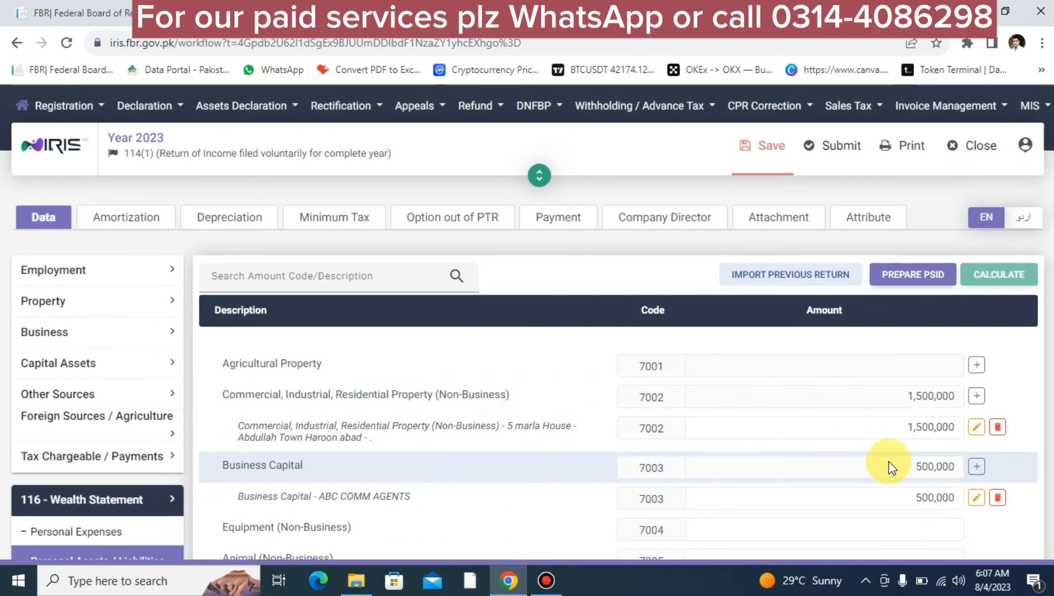
{"action": "scroll", "coordinate": [889, 461], "scroll_direction": "down", "scroll_amount": 5}
{"action": "scroll", "coordinate": [586, 461], "scroll_direction": "up", "scroll_amount": 5}
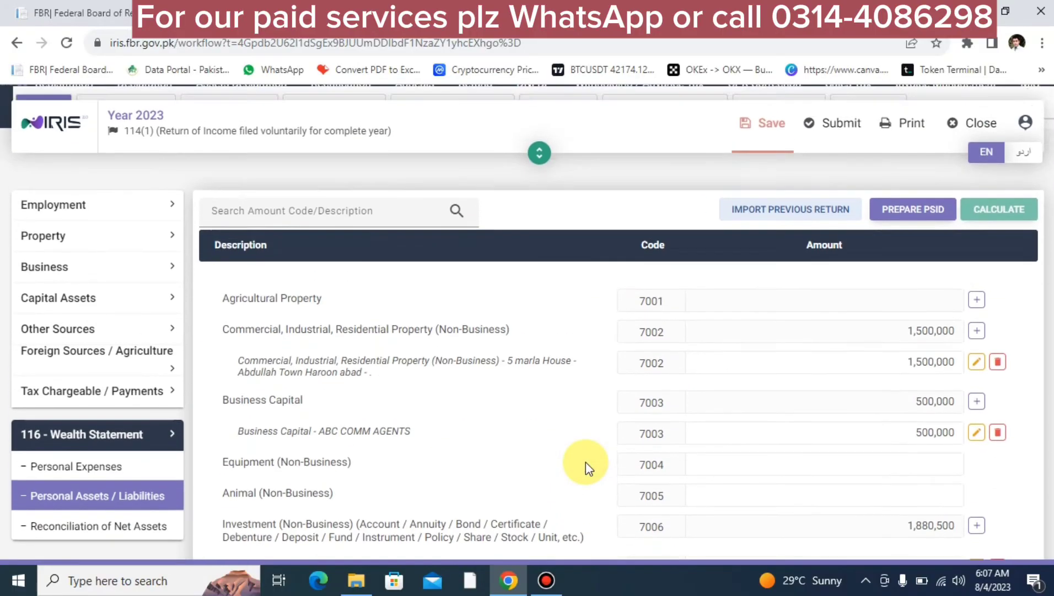
{"action": "scroll", "coordinate": [584, 460], "scroll_direction": "down", "scroll_amount": 3}
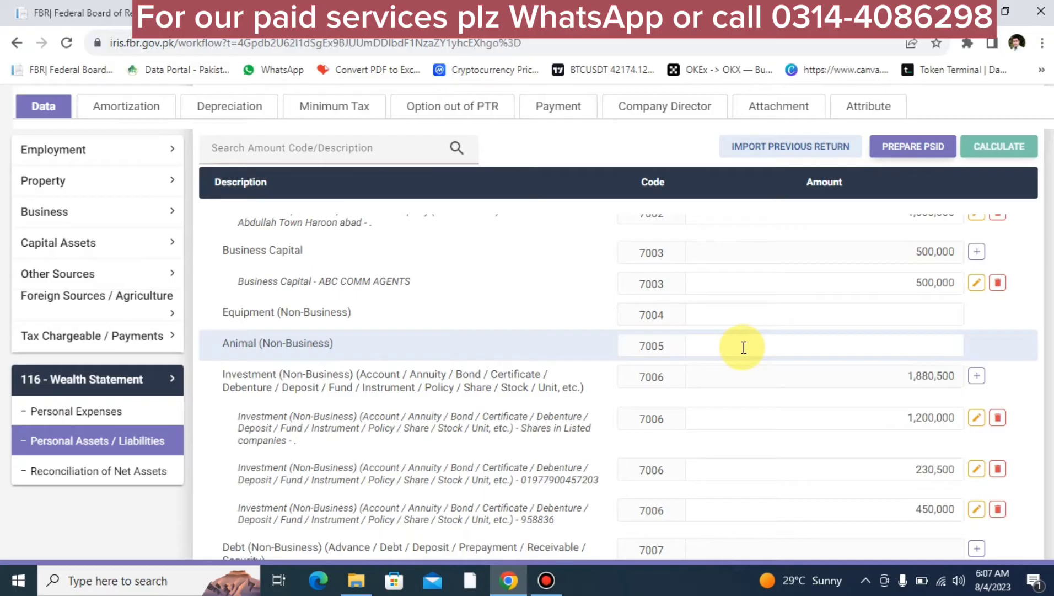
- Set the amount of the second Investment (Non-Business) entry, the bank account, to 150,000 and calculate
{"action": "scroll", "coordinate": [502, 459], "scroll_direction": "down", "scroll_amount": 2}
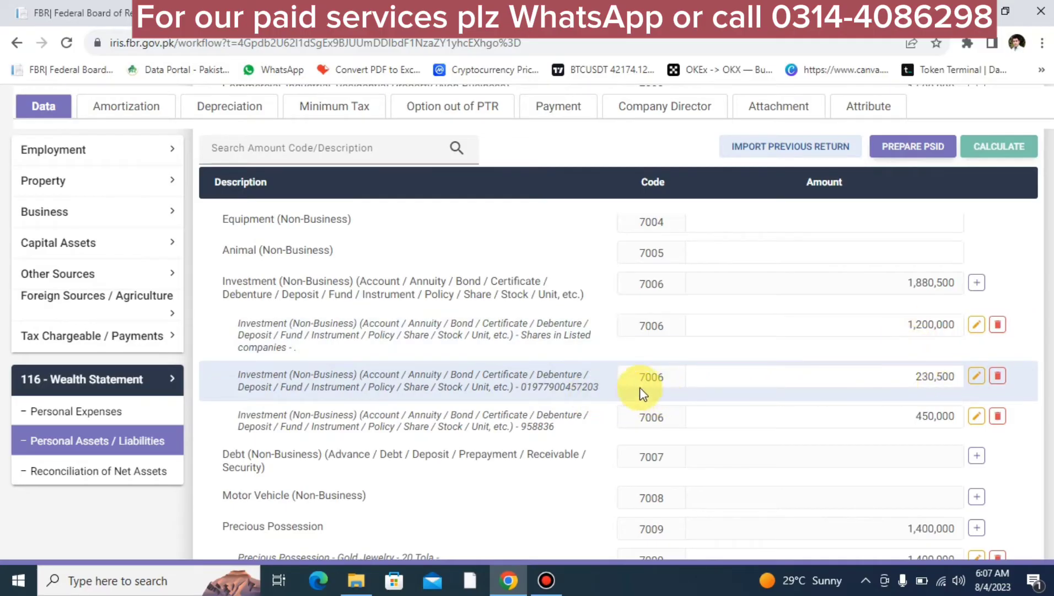
{"action": "left_click", "coordinate": [918, 378]}
{"action": "type", "text": "15"}
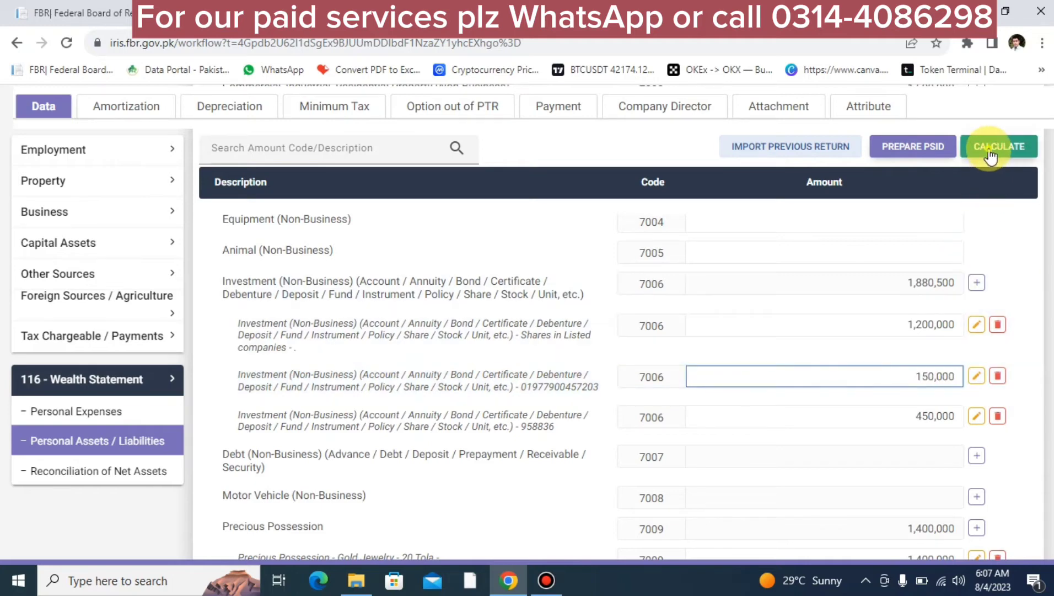
{"action": "left_click", "coordinate": [988, 148]}
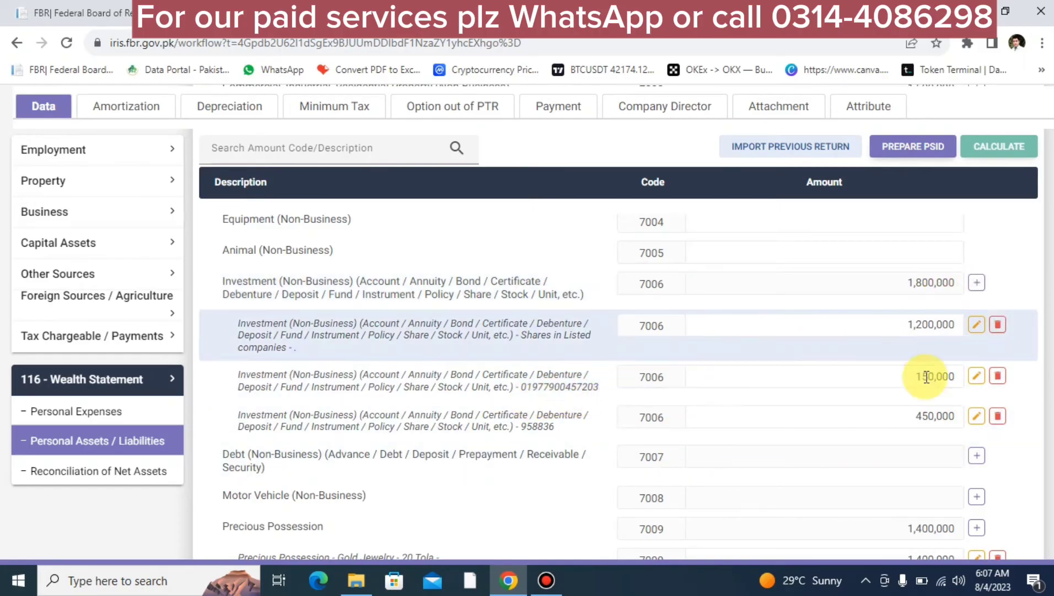
- Examine the new Investment entry form without adding anything, and check the Household Effect and Cash (Non-Business) amounts
{"action": "left_click", "coordinate": [977, 282]}
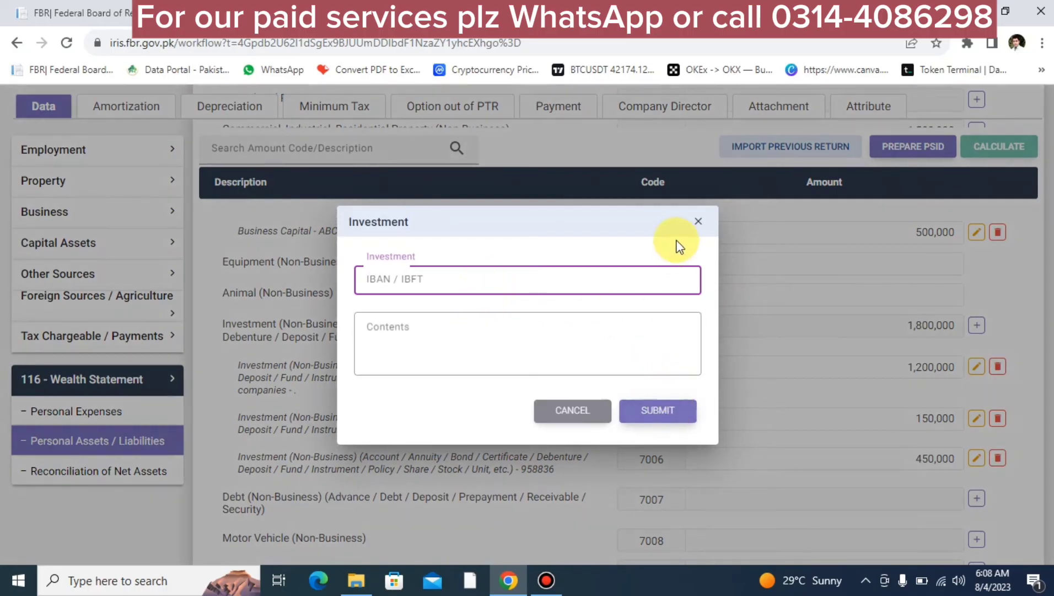
{"action": "left_click", "coordinate": [698, 221]}
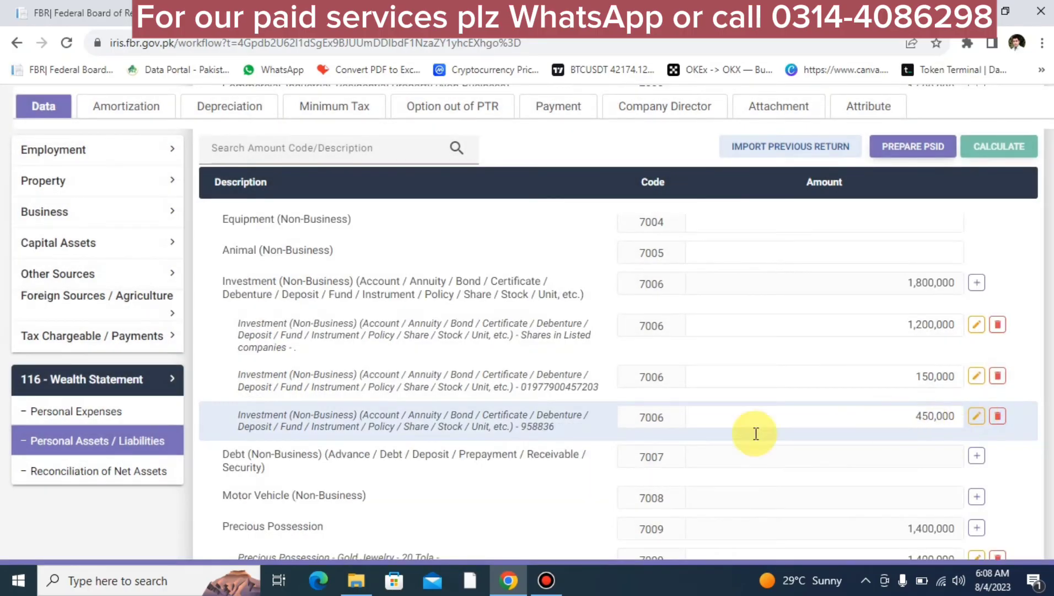
{"action": "scroll", "coordinate": [620, 463], "scroll_direction": "down", "scroll_amount": 3}
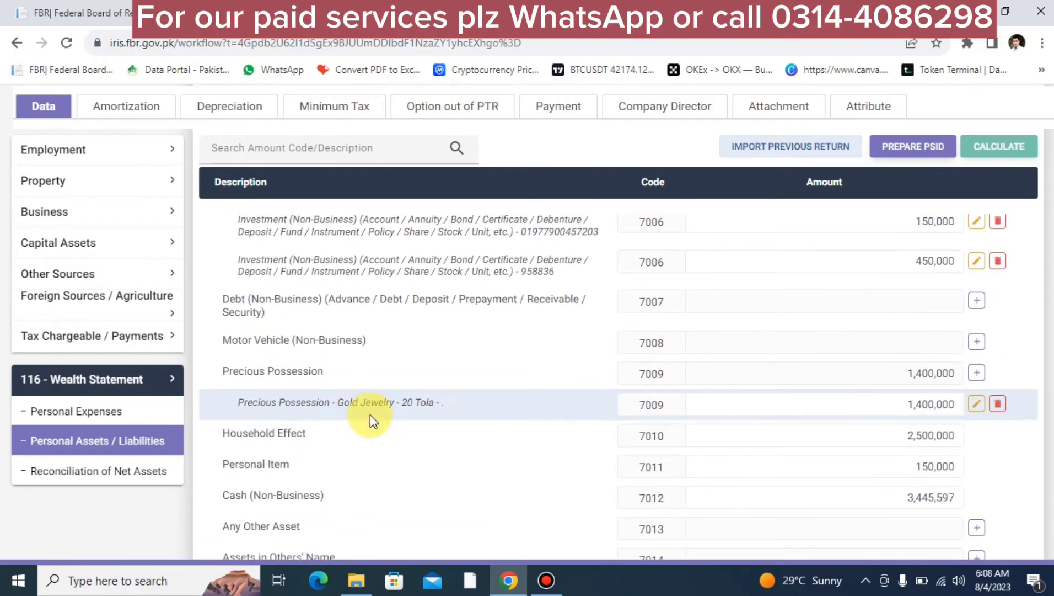
{"action": "scroll", "coordinate": [390, 400], "scroll_direction": "down", "scroll_amount": 1}
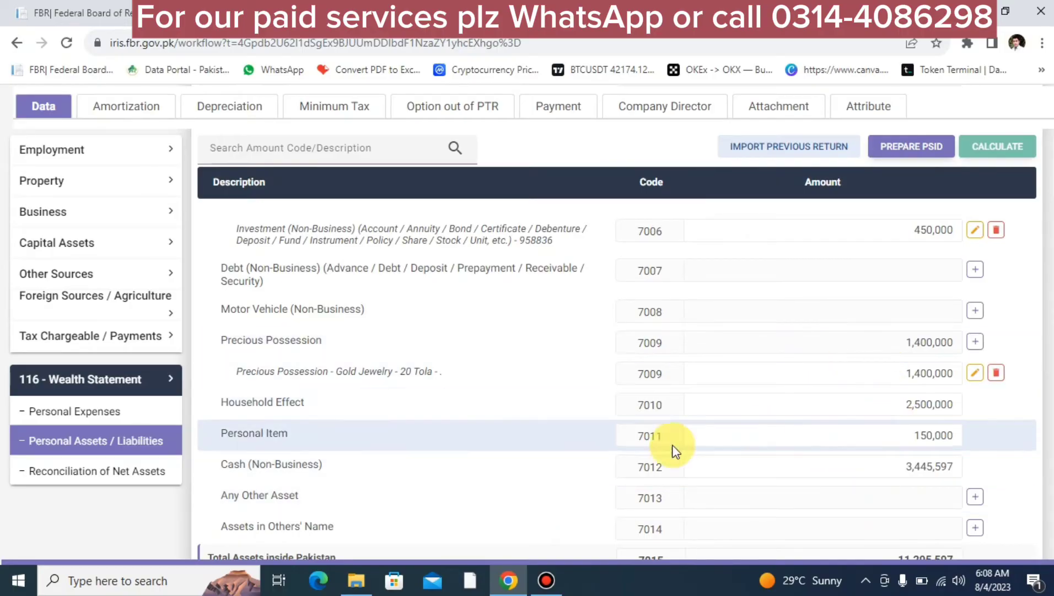
{"action": "left_click", "coordinate": [912, 401]}
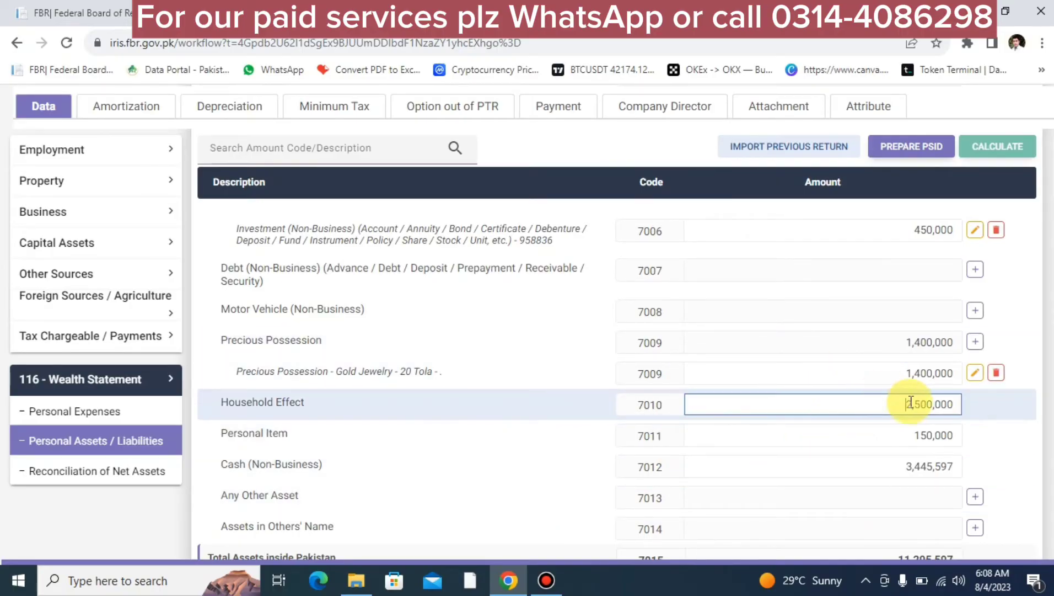
{"action": "double_click", "coordinate": [916, 406]}
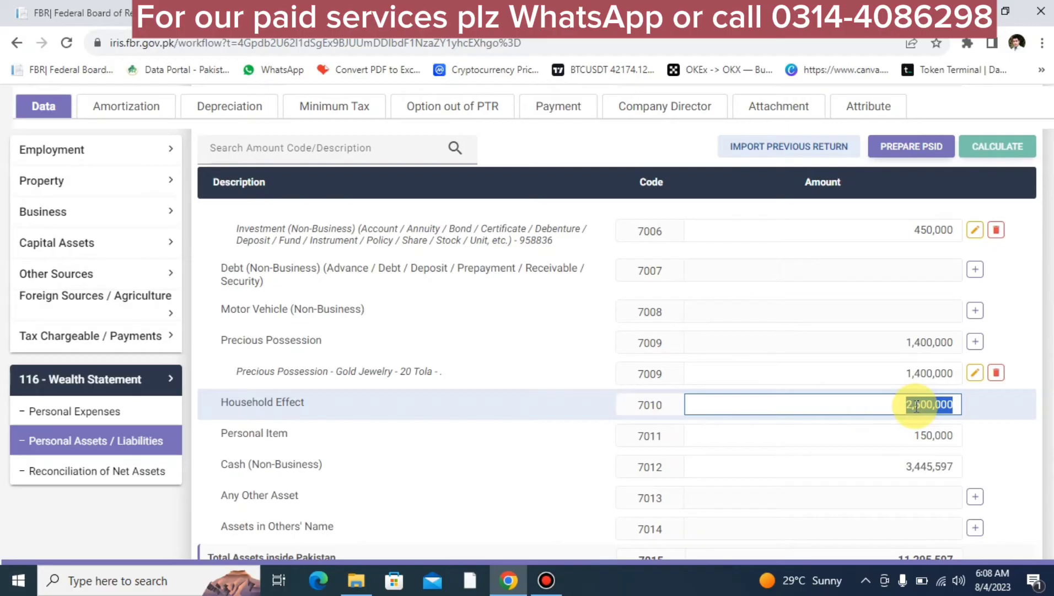
{"action": "left_click", "coordinate": [896, 462]}
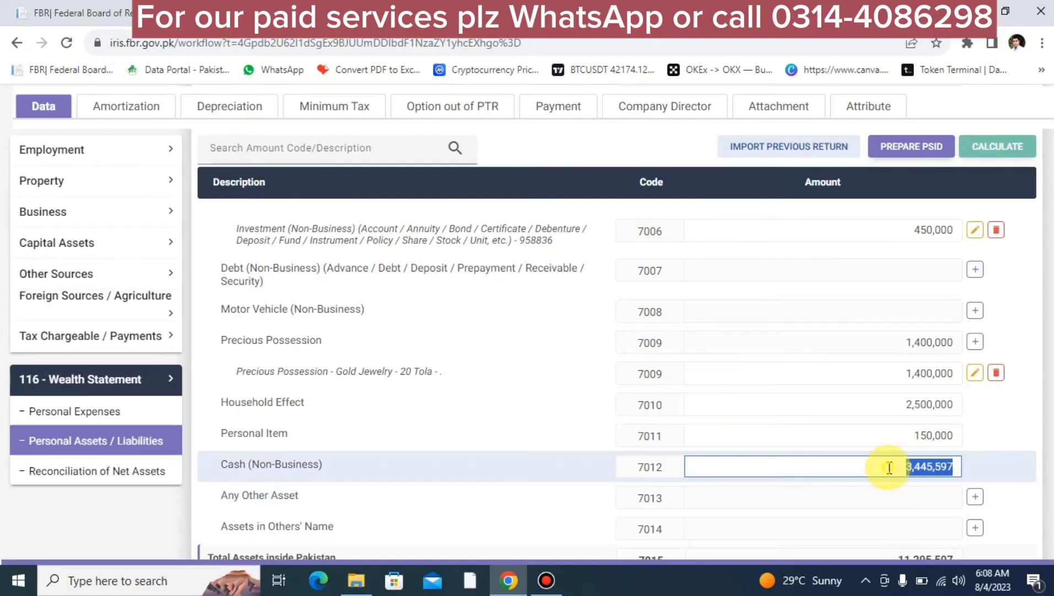
{"action": "left_click", "coordinate": [910, 466]}
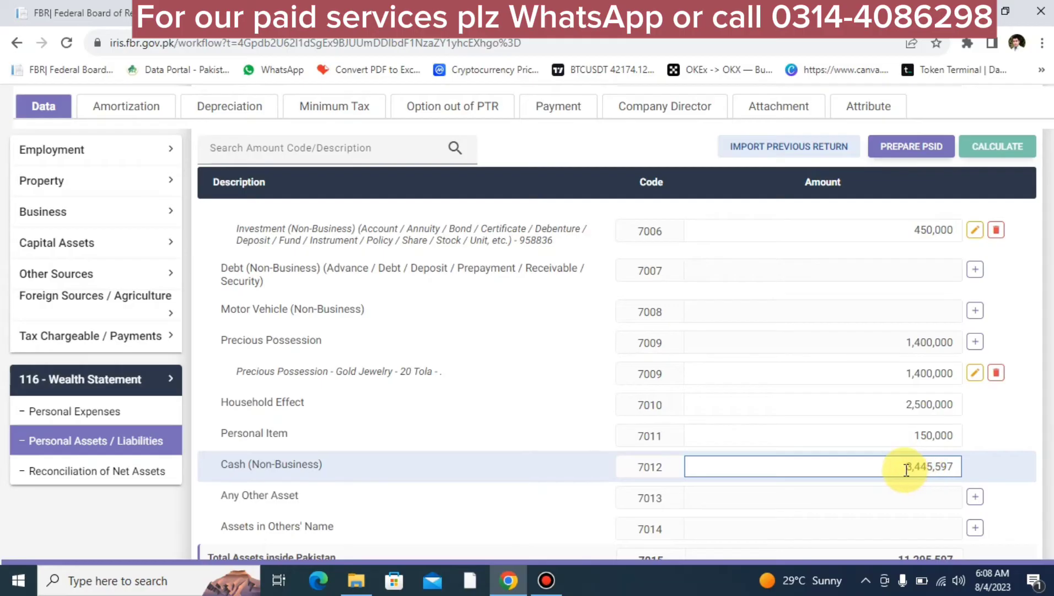
{"action": "double_click", "coordinate": [906, 468]}
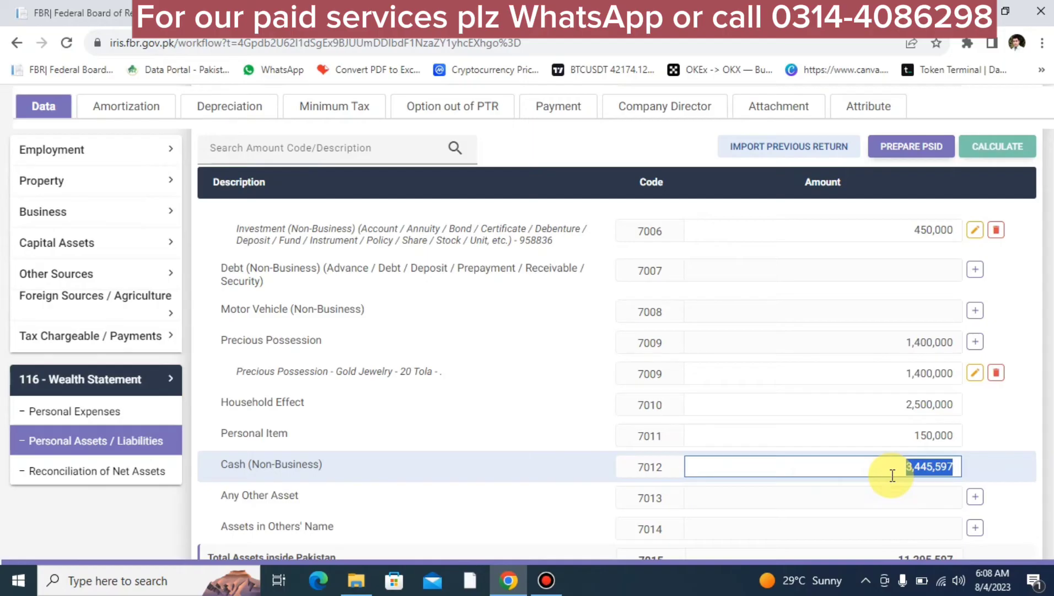
{"action": "left_click", "coordinate": [922, 469]}
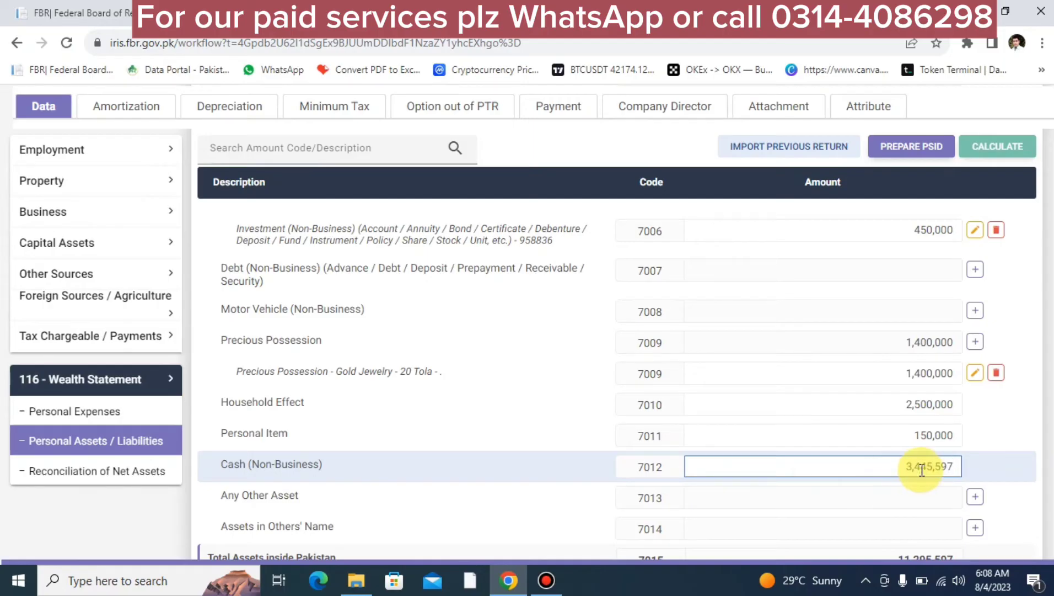
{"action": "double_click", "coordinate": [922, 469]}
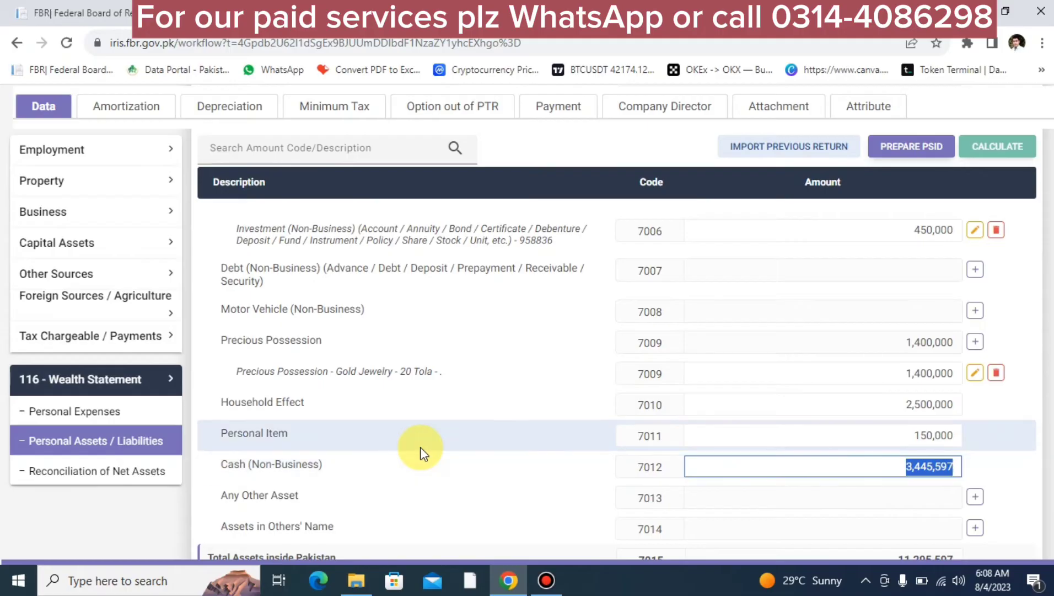
- In Reconciliation of Net Assets, examine the Unreconciled Amount and the Net Assets Previous Year figure
{"action": "left_click", "coordinate": [143, 481]}
{"action": "scroll", "coordinate": [730, 424], "scroll_direction": "down", "scroll_amount": 5}
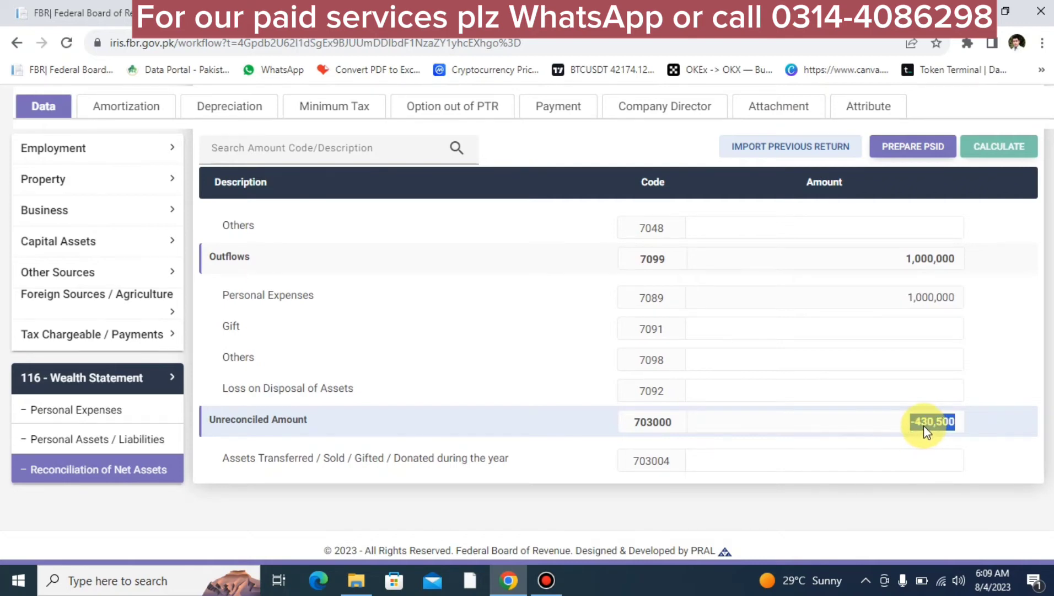
{"action": "scroll", "coordinate": [923, 425], "scroll_direction": "up", "scroll_amount": 6}
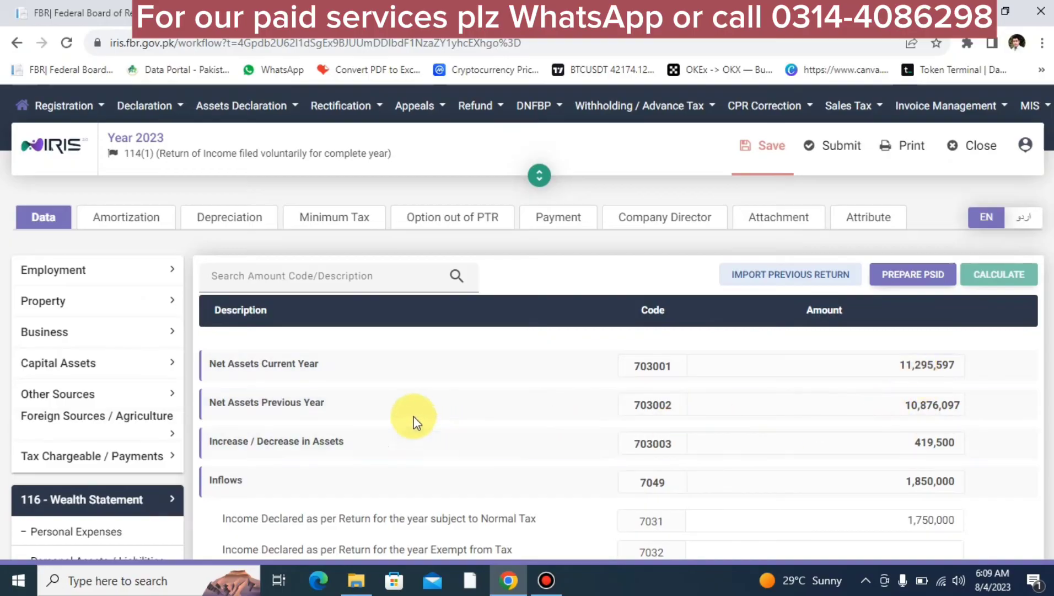
{"action": "double_click", "coordinate": [901, 411]}
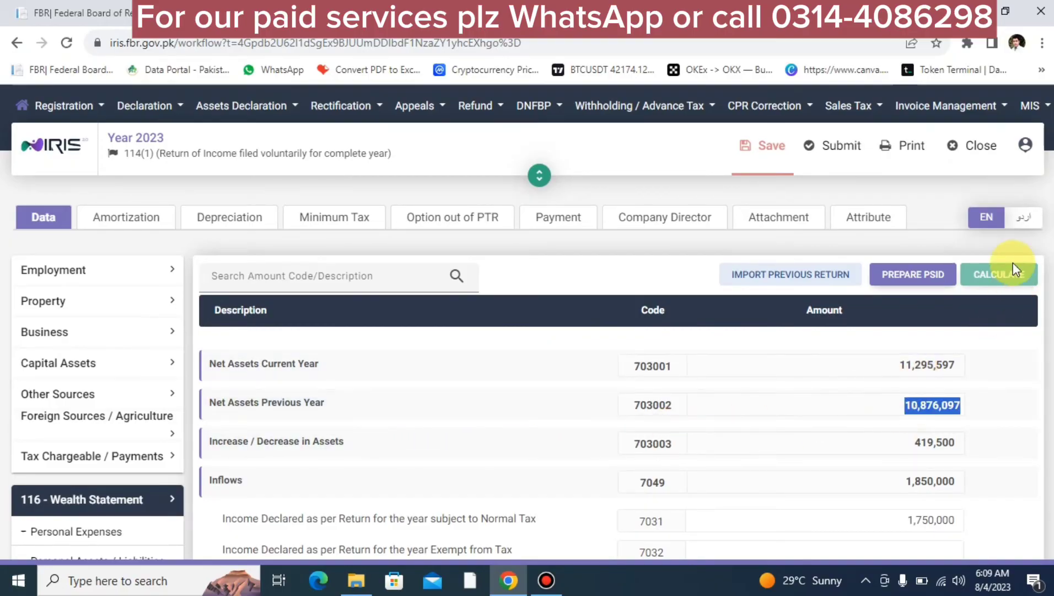
{"action": "scroll", "coordinate": [876, 407], "scroll_direction": "down", "scroll_amount": 5}
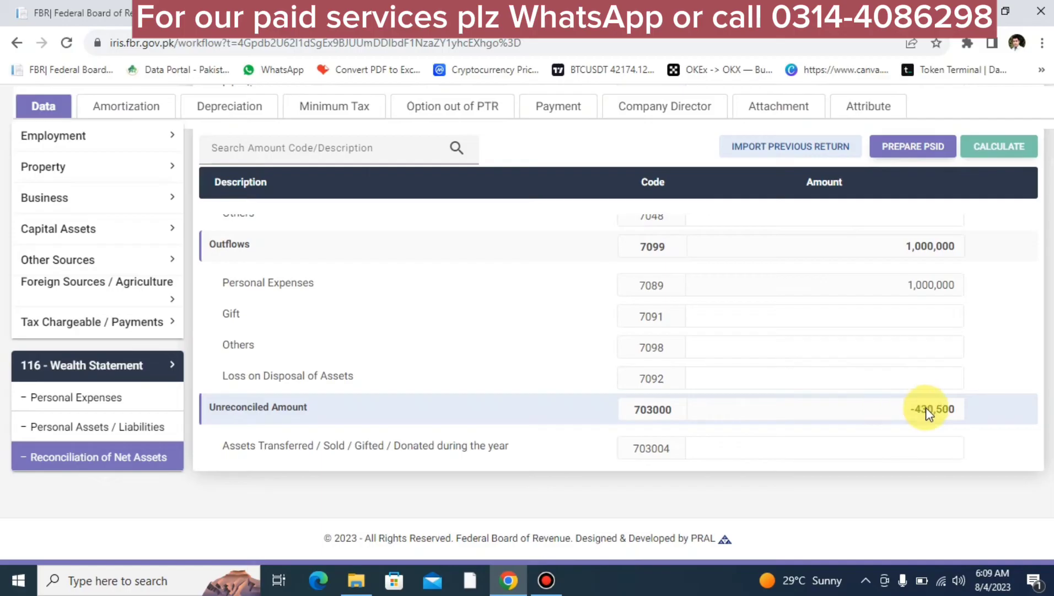
- Clear the Cash (Non-Business) amount in the wealth statement's Personal Assets / Liabilities and recalculate
{"action": "left_click", "coordinate": [127, 427]}
{"action": "scroll", "coordinate": [777, 436], "scroll_direction": "down", "scroll_amount": 8}
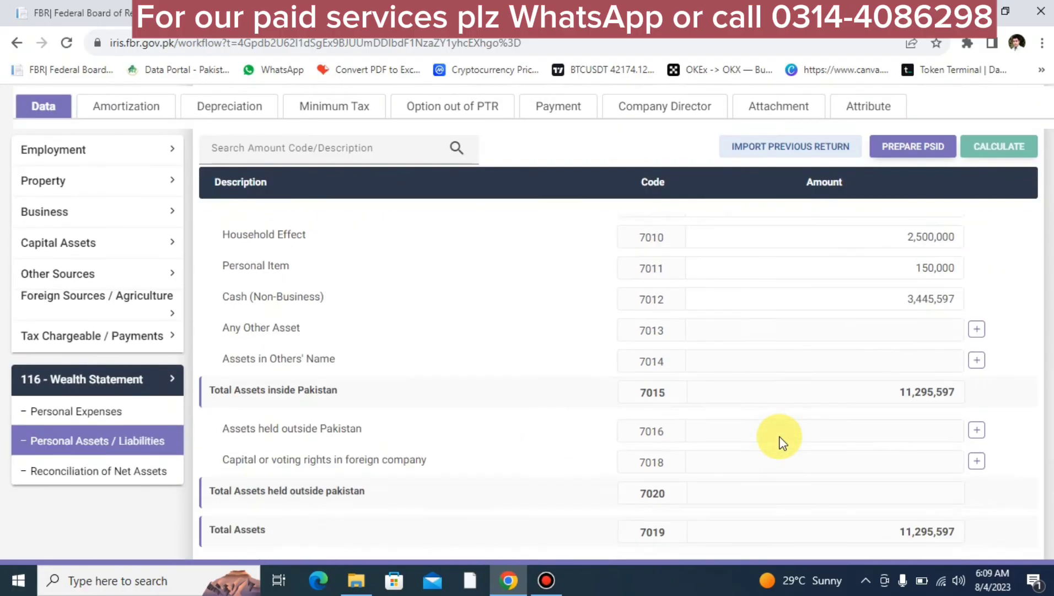
{"action": "scroll", "coordinate": [778, 439], "scroll_direction": "down", "scroll_amount": 1}
{"action": "scroll", "coordinate": [800, 419], "scroll_direction": "up", "scroll_amount": 2}
{"action": "left_click", "coordinate": [907, 320]}
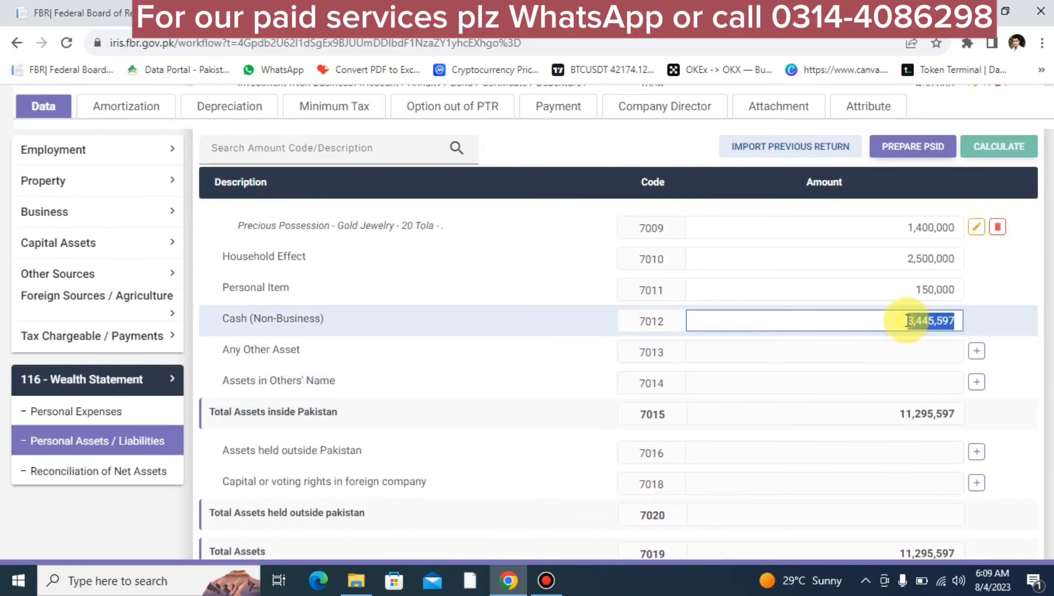
{"action": "key", "text": "BackSpace"}
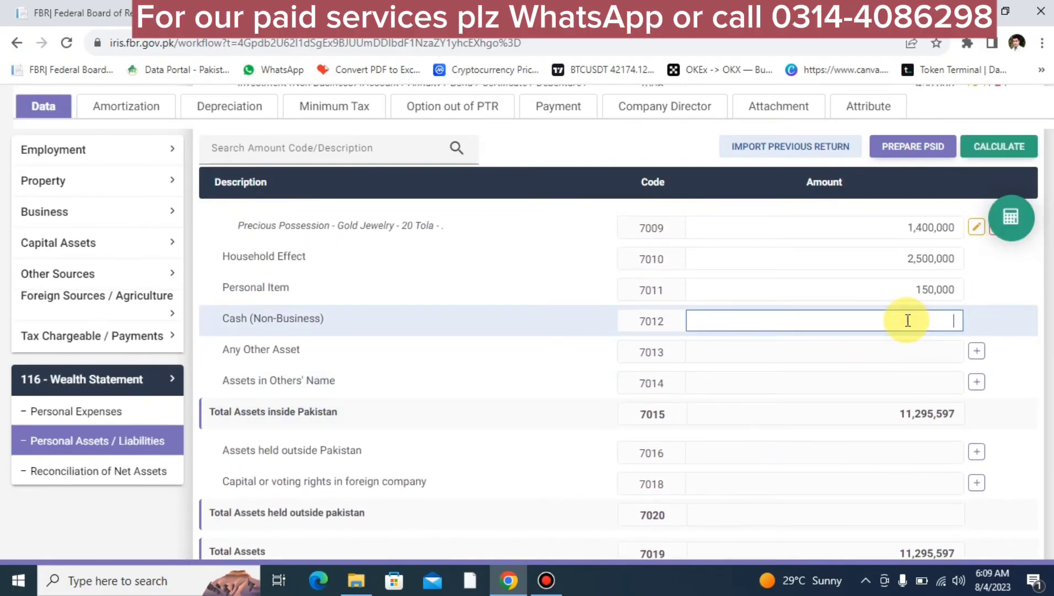
{"action": "left_click", "coordinate": [1017, 225]}
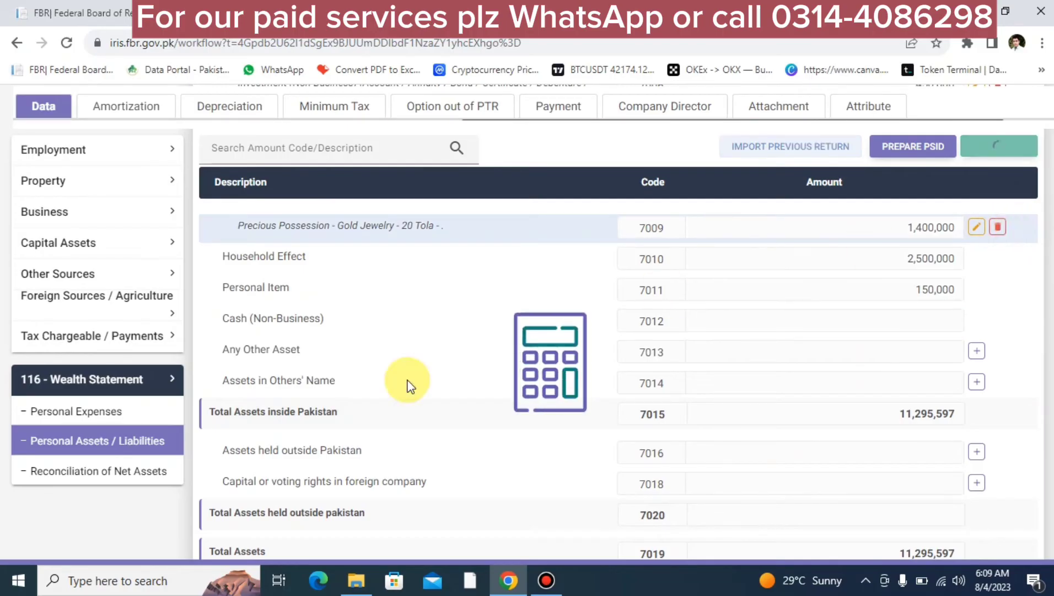
- Copy the Unreconciled Amount figure, without its minus sign, from Reconciliation of Net Assets
{"action": "left_click", "coordinate": [147, 471]}
{"action": "scroll", "coordinate": [836, 435], "scroll_direction": "down", "scroll_amount": 7}
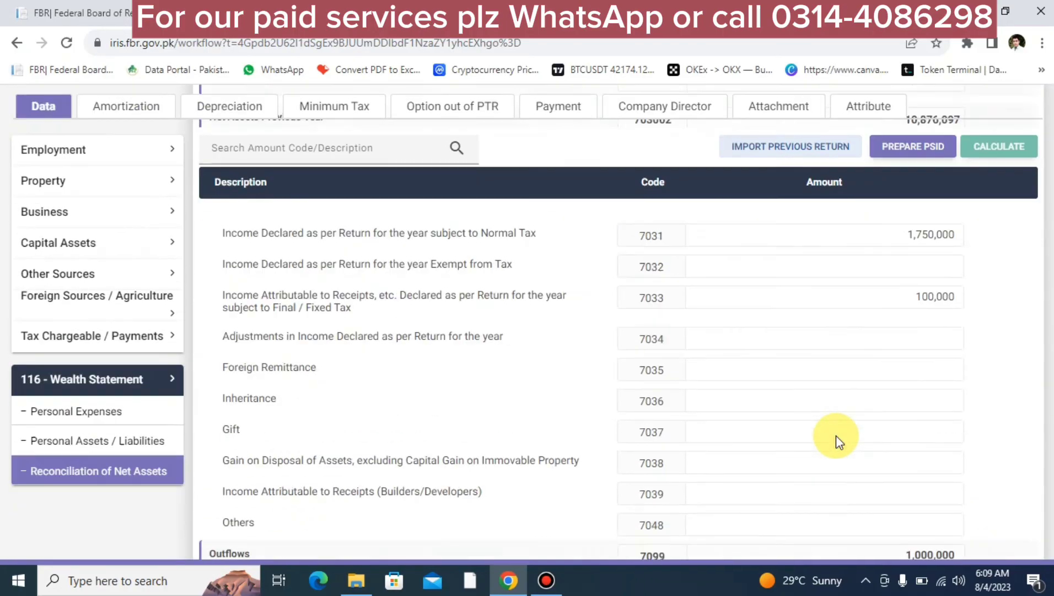
{"action": "double_click", "coordinate": [925, 415]}
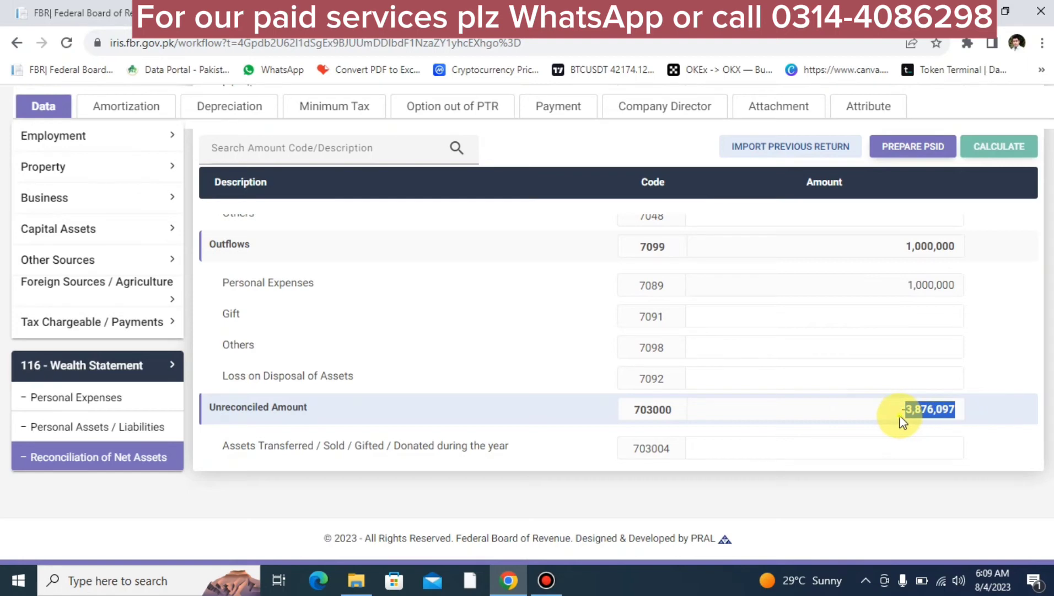
{"action": "left_click", "coordinate": [930, 419]}
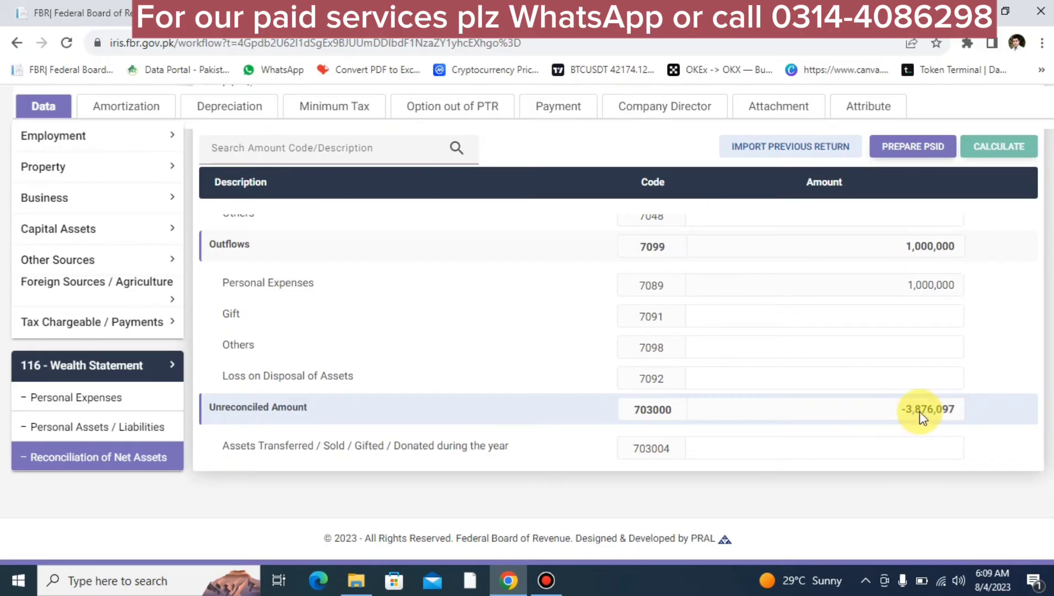
{"action": "double_click", "coordinate": [920, 412]}
{"action": "key", "text": "ctrl+c"}
- Paste the copied 3,876,097 as the Cash (Non-Business) amount in Personal Assets / Liabilities and calculate
{"action": "left_click", "coordinate": [146, 429]}
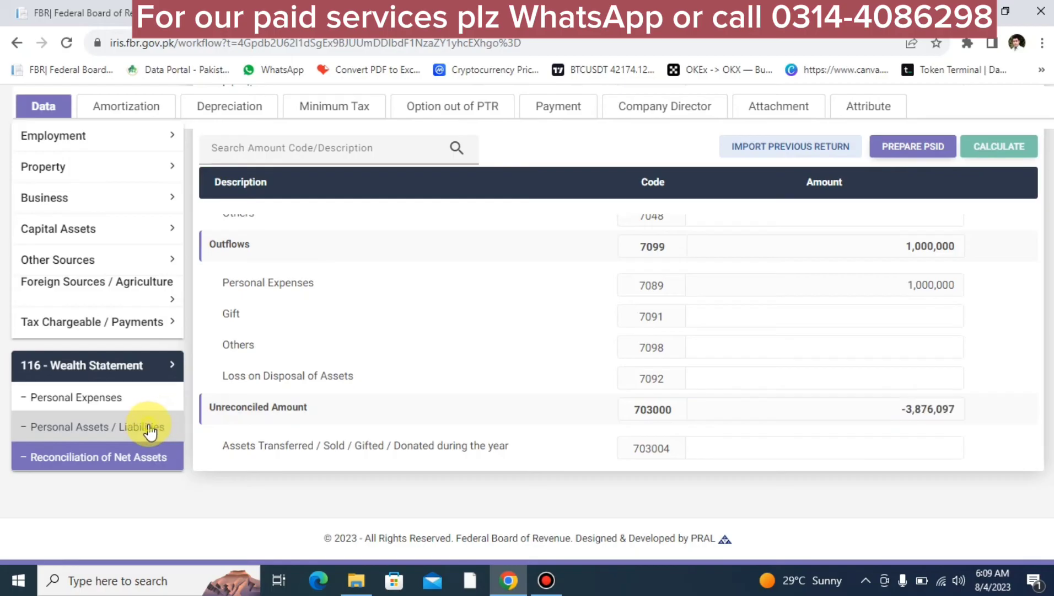
{"action": "scroll", "coordinate": [764, 440], "scroll_direction": "down", "scroll_amount": 9}
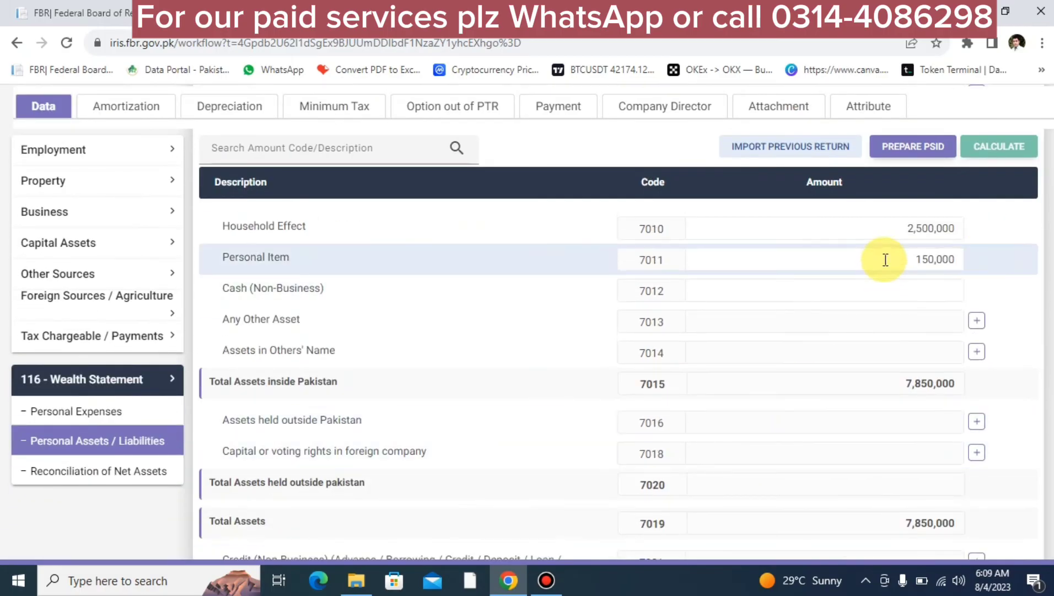
{"action": "left_click", "coordinate": [868, 288]}
{"action": "key", "text": "ctrl+v"}
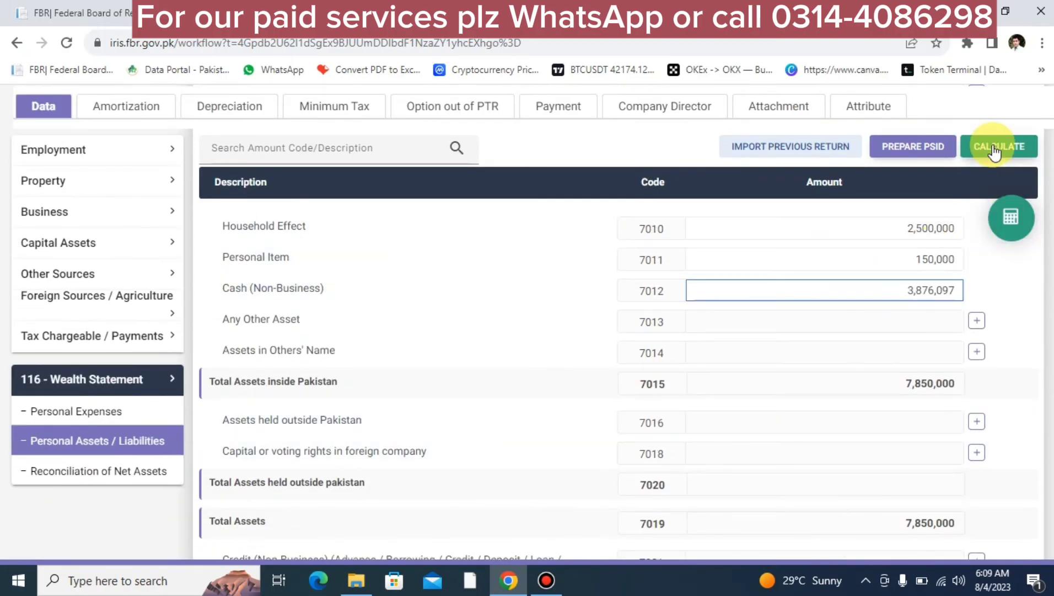
{"action": "left_click", "coordinate": [992, 148]}
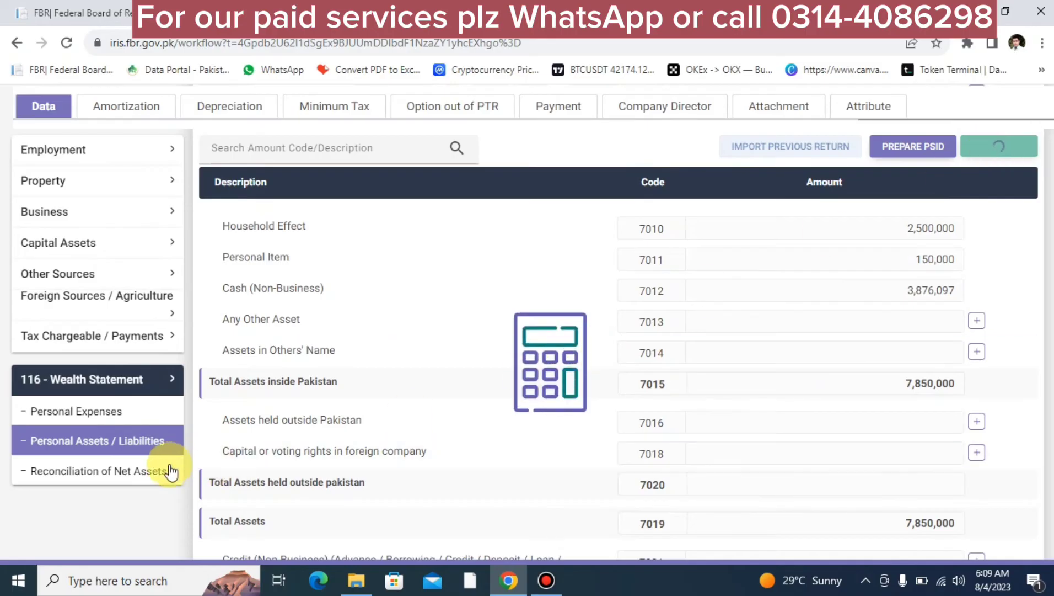
- Check the net assets figures and the Unreconciled Amount in Reconciliation of Net Assets
{"action": "left_click", "coordinate": [128, 472]}
{"action": "scroll", "coordinate": [820, 416], "scroll_direction": "down", "scroll_amount": 10}
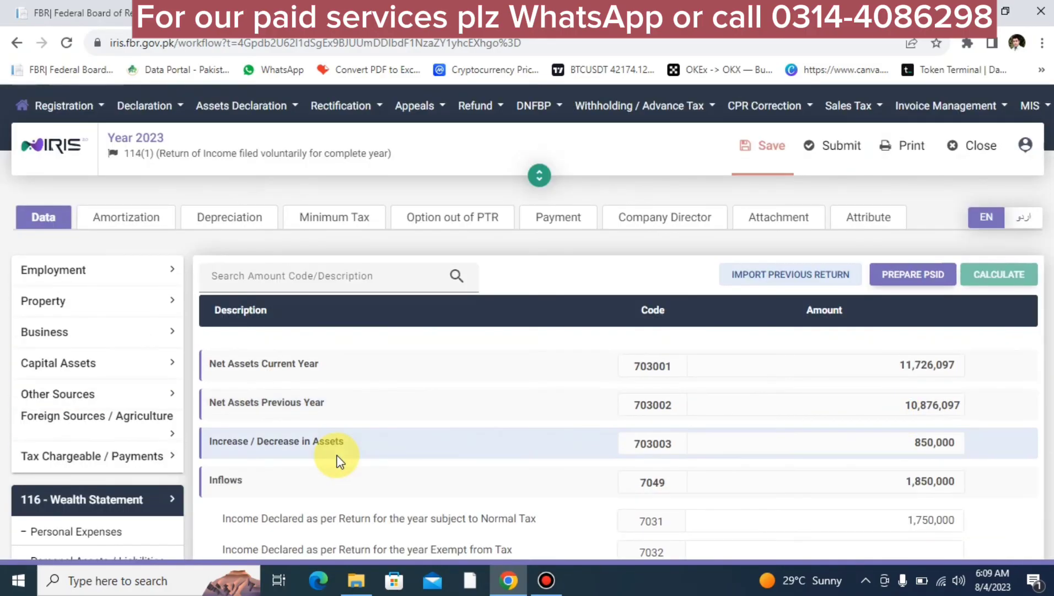
{"action": "scroll", "coordinate": [344, 455], "scroll_direction": "down", "scroll_amount": 10}
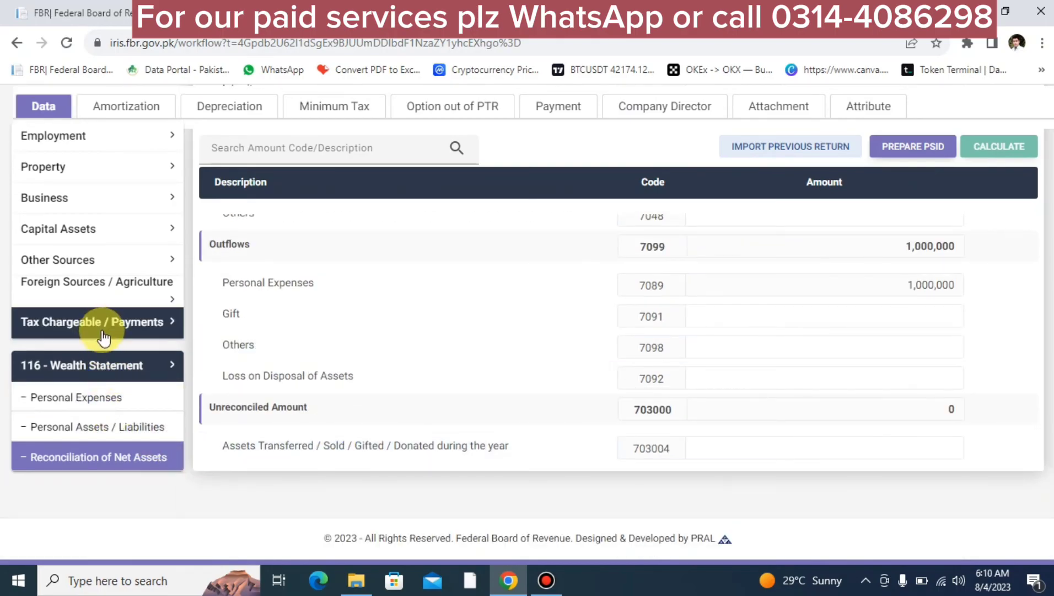
- Review the tax Computations, from the business income row to the Admitted Income Tax row
{"action": "left_click", "coordinate": [101, 332]}
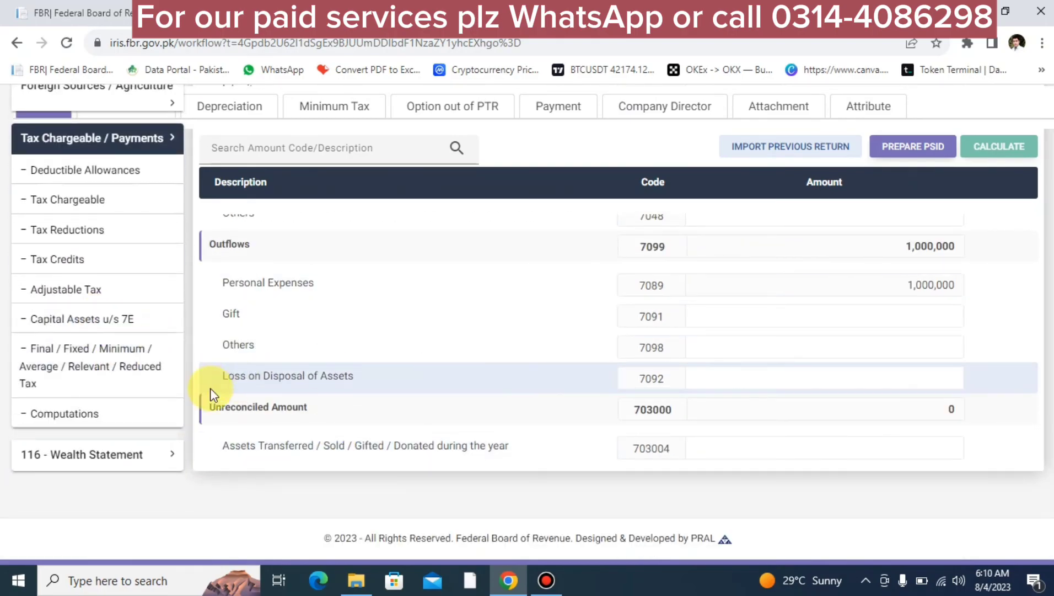
{"action": "left_click", "coordinate": [142, 413]}
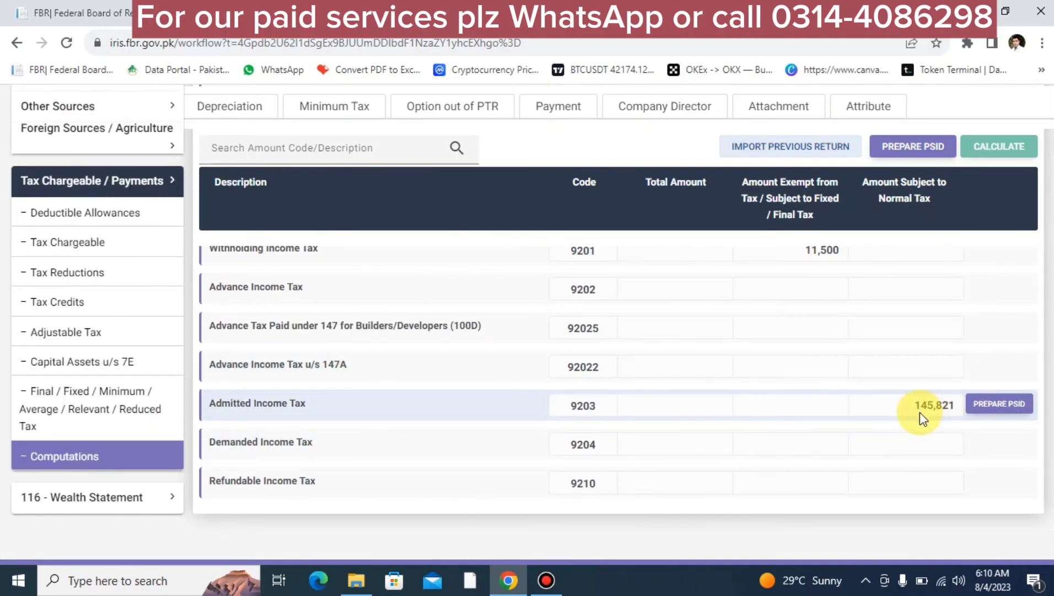
{"action": "scroll", "coordinate": [920, 412], "scroll_direction": "up", "scroll_amount": 10}
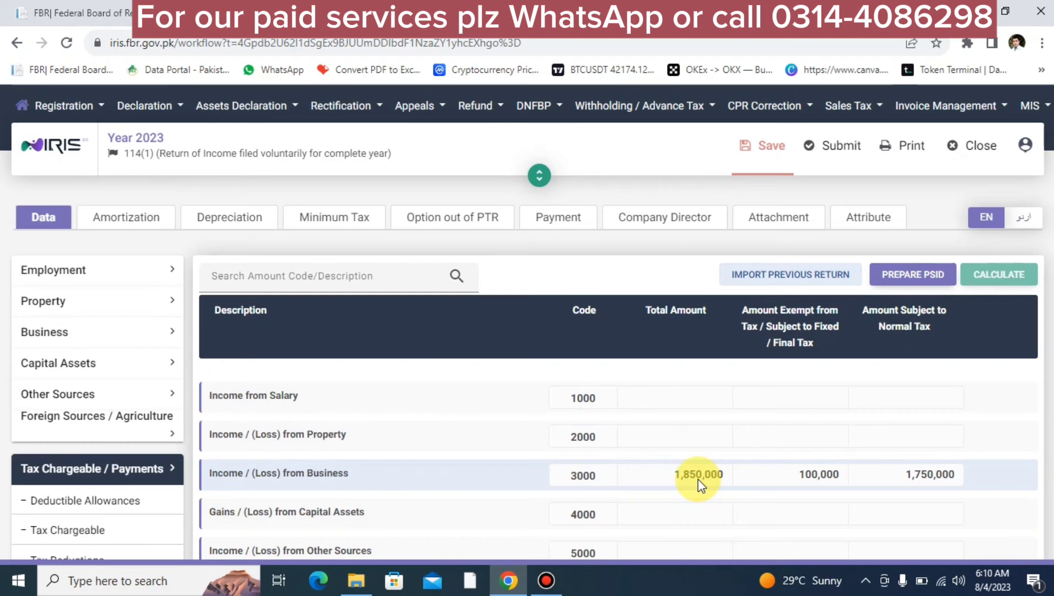
{"action": "scroll", "coordinate": [699, 484], "scroll_direction": "down", "scroll_amount": 10}
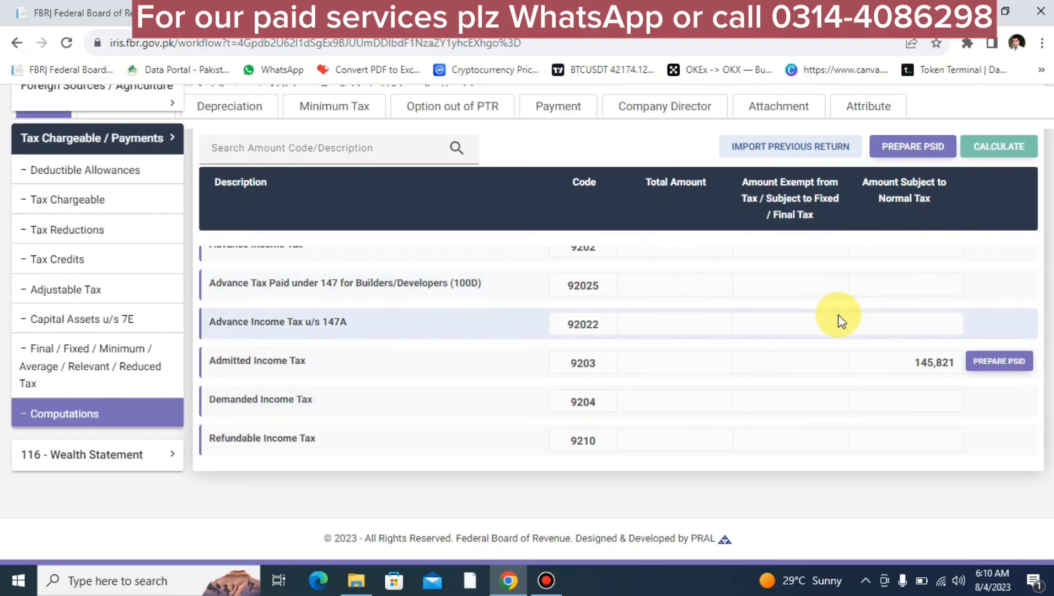
- Save the 2023 return and close it
{"action": "scroll", "coordinate": [836, 313], "scroll_direction": "up", "scroll_amount": 5}
{"action": "scroll", "coordinate": [963, 243], "scroll_direction": "up", "scroll_amount": 2}
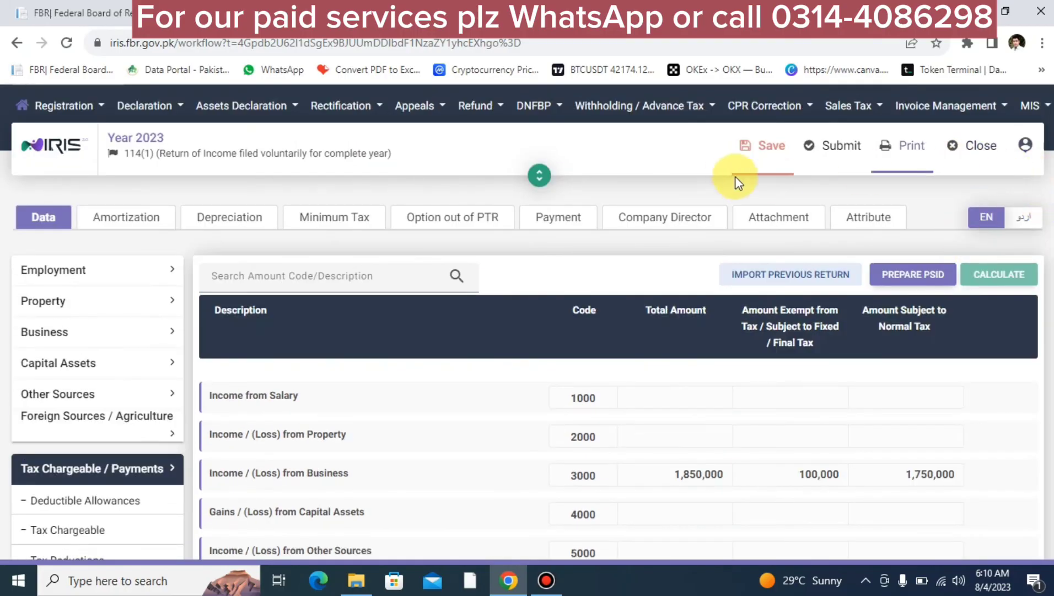
{"action": "left_click", "coordinate": [771, 153]}
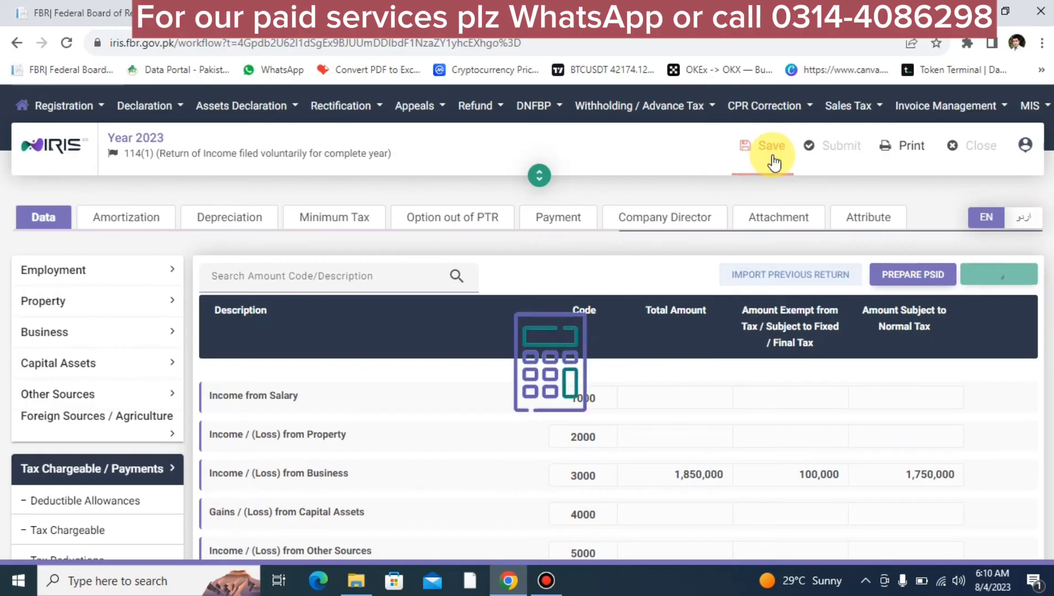
{"action": "left_click", "coordinate": [976, 150]}
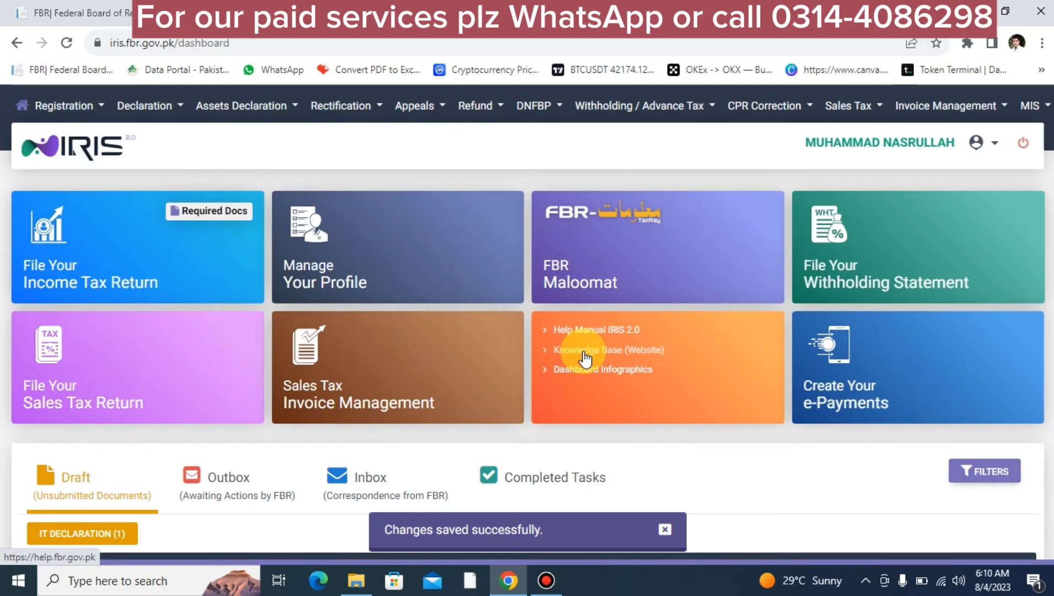
- Reopen the draft 114(1) return for tax year 2023 from the unsubmitted documents for editing
{"action": "scroll", "coordinate": [586, 359], "scroll_direction": "down", "scroll_amount": 3}
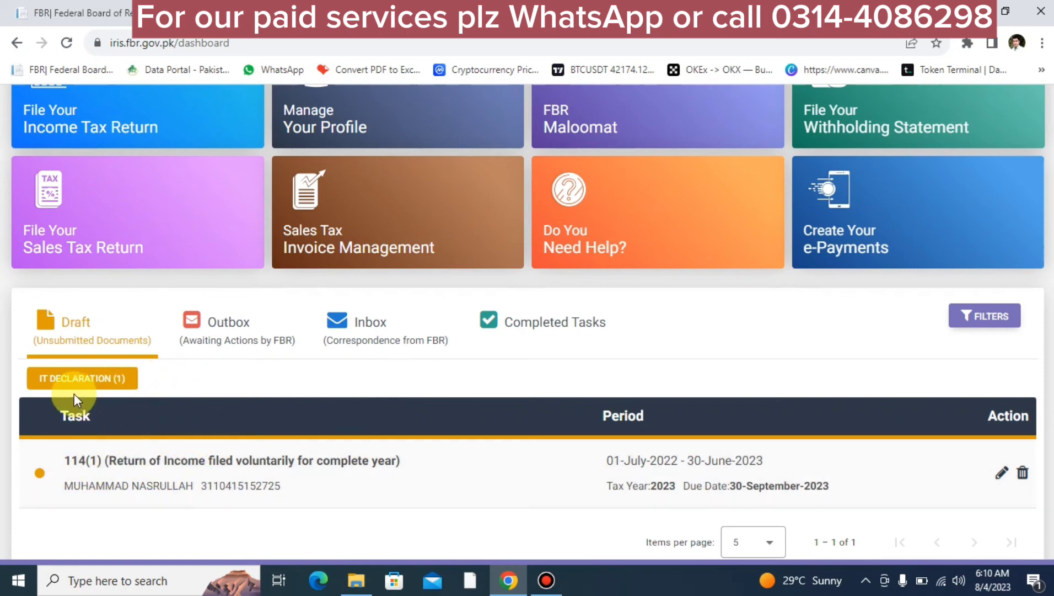
{"action": "left_click", "coordinate": [79, 390]}
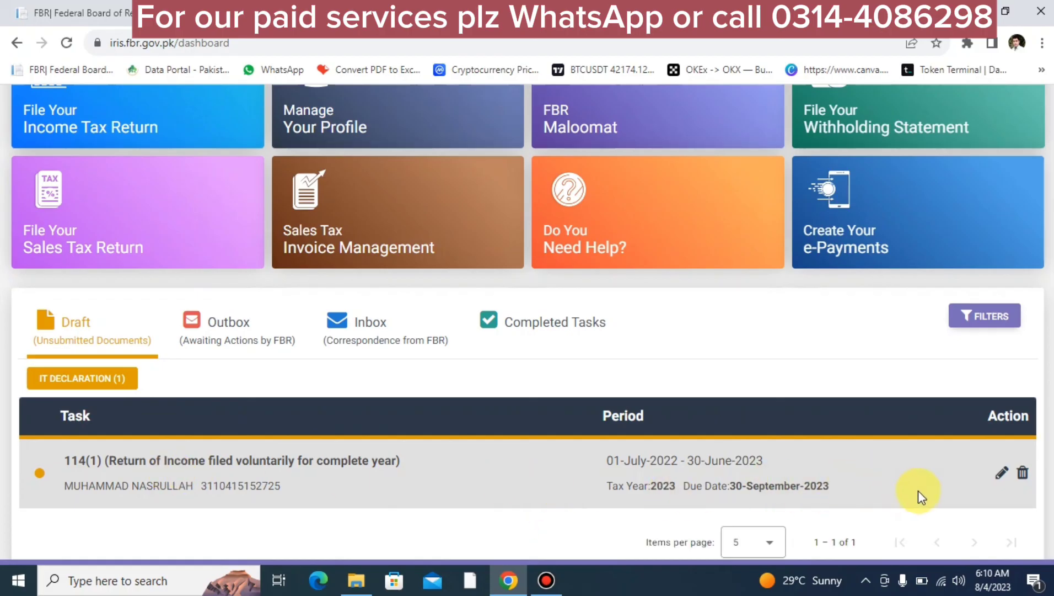
{"action": "left_click", "coordinate": [1001, 473]}
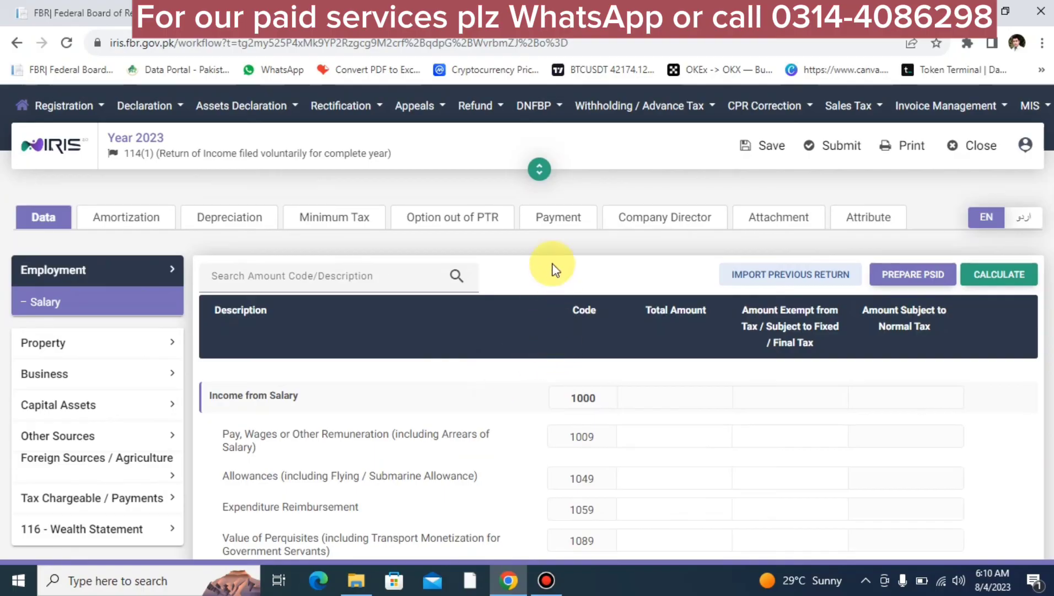
- View the return's payments section and reload the unclaimed payments
{"action": "left_click", "coordinate": [547, 217]}
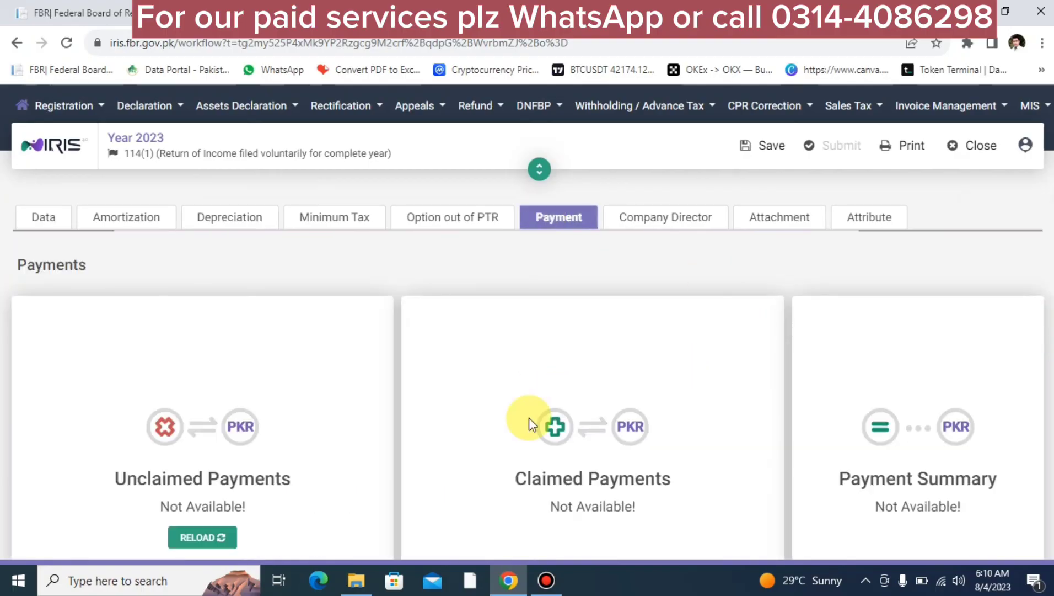
{"action": "scroll", "coordinate": [529, 425], "scroll_direction": "down", "scroll_amount": 3}
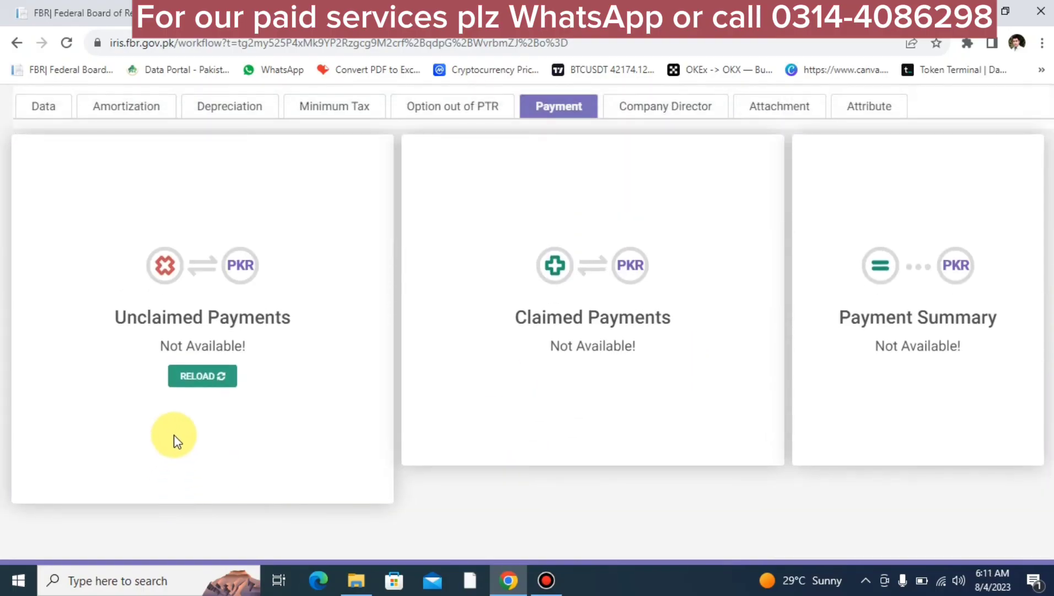
{"action": "left_click", "coordinate": [201, 380]}
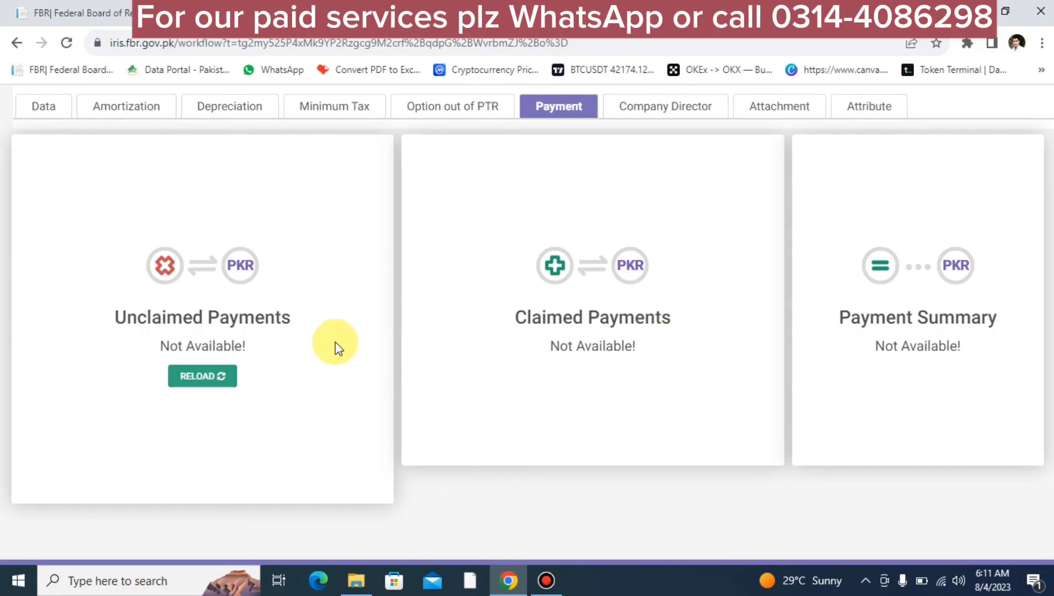
- Recalculate the return from the tax Computations, check the Admitted Income Tax, and save the return
{"action": "left_click", "coordinate": [52, 108]}
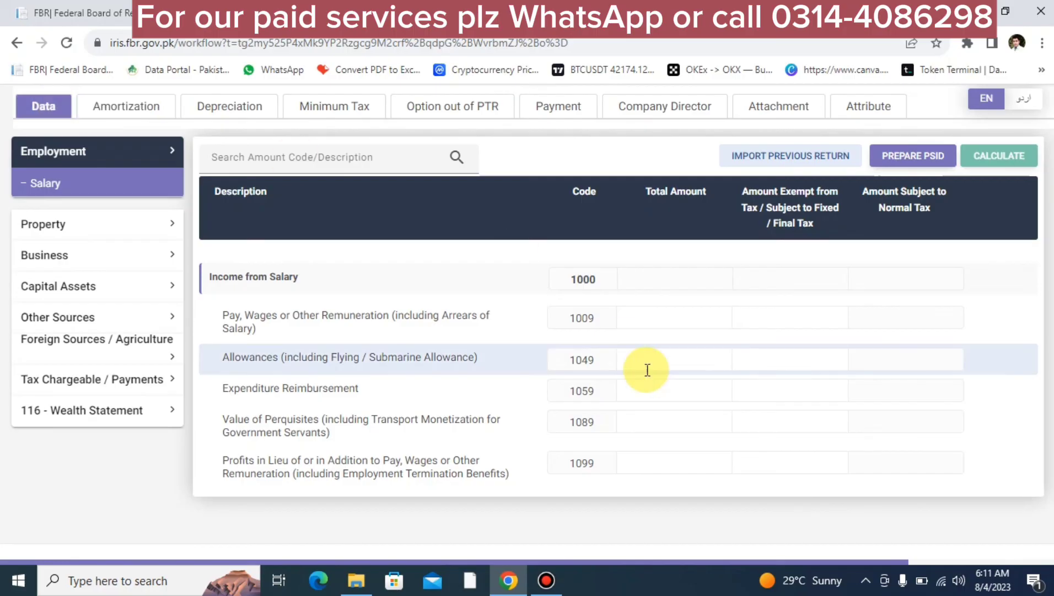
{"action": "left_click", "coordinate": [140, 412]}
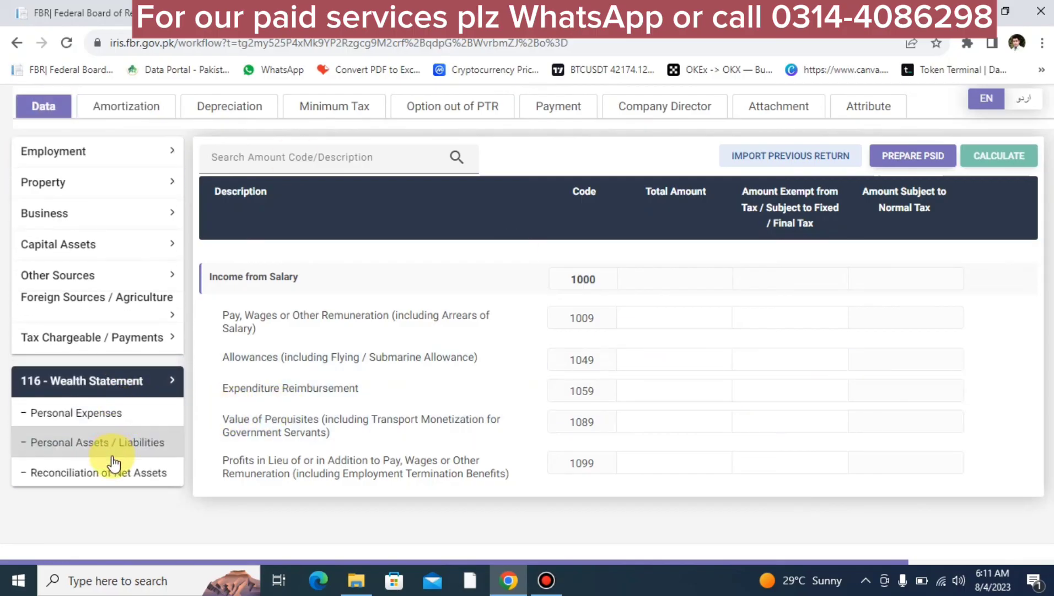
{"action": "left_click", "coordinate": [98, 347]}
{"action": "scroll", "coordinate": [83, 364], "scroll_direction": "down", "scroll_amount": 3}
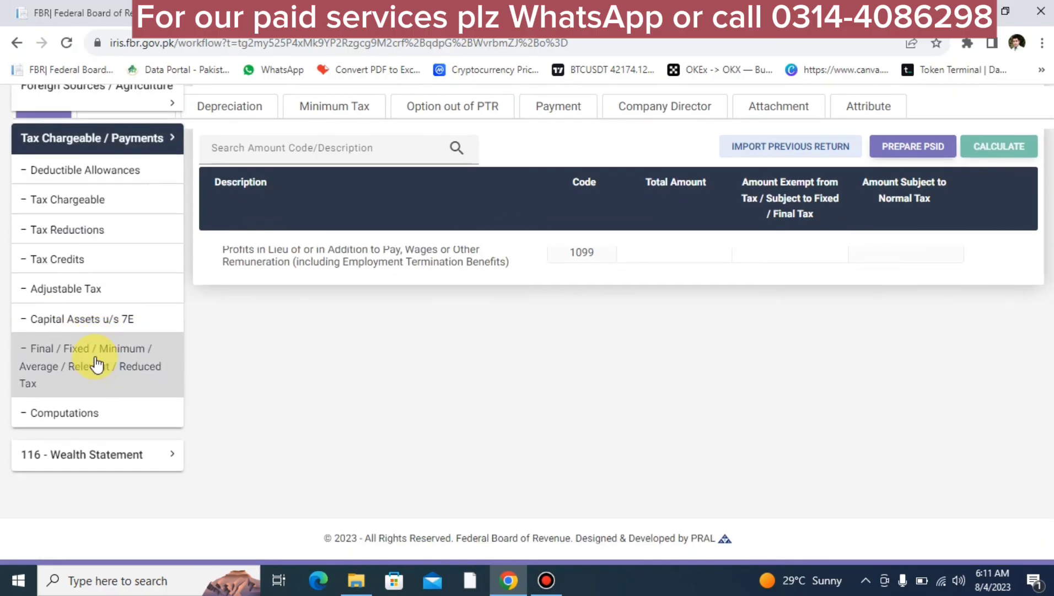
{"action": "left_click", "coordinate": [88, 412]}
{"action": "scroll", "coordinate": [736, 365], "scroll_direction": "up", "scroll_amount": 6}
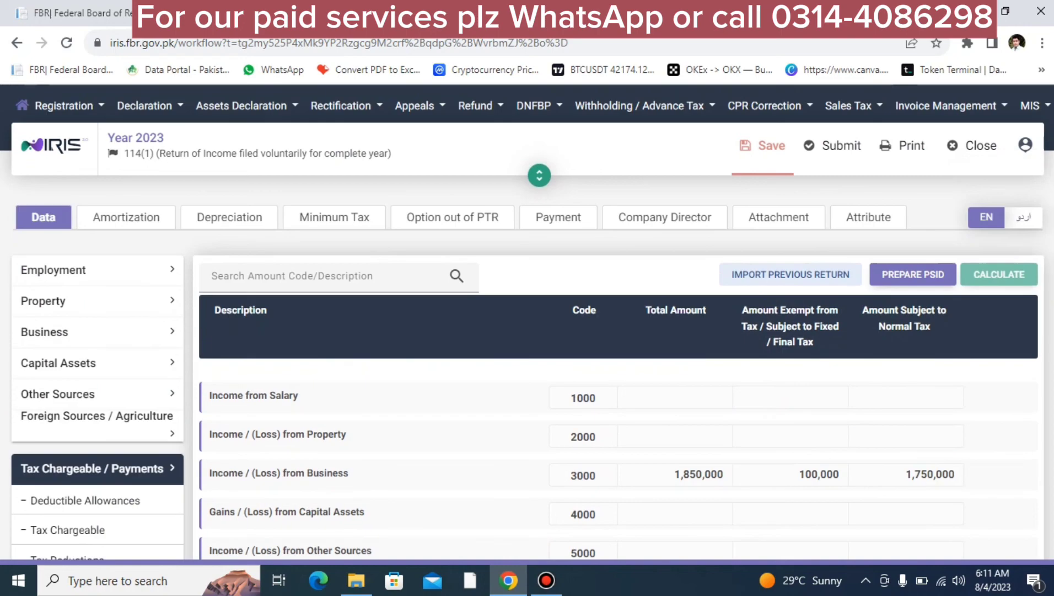
{"action": "left_click", "coordinate": [994, 276]}
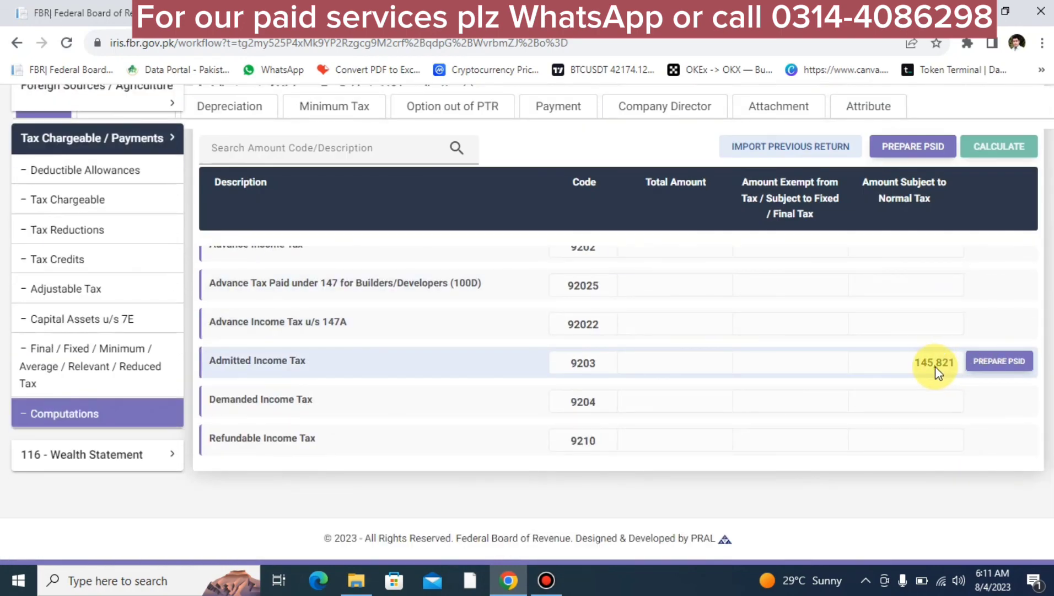
{"action": "scroll", "coordinate": [929, 374], "scroll_direction": "up", "scroll_amount": 5}
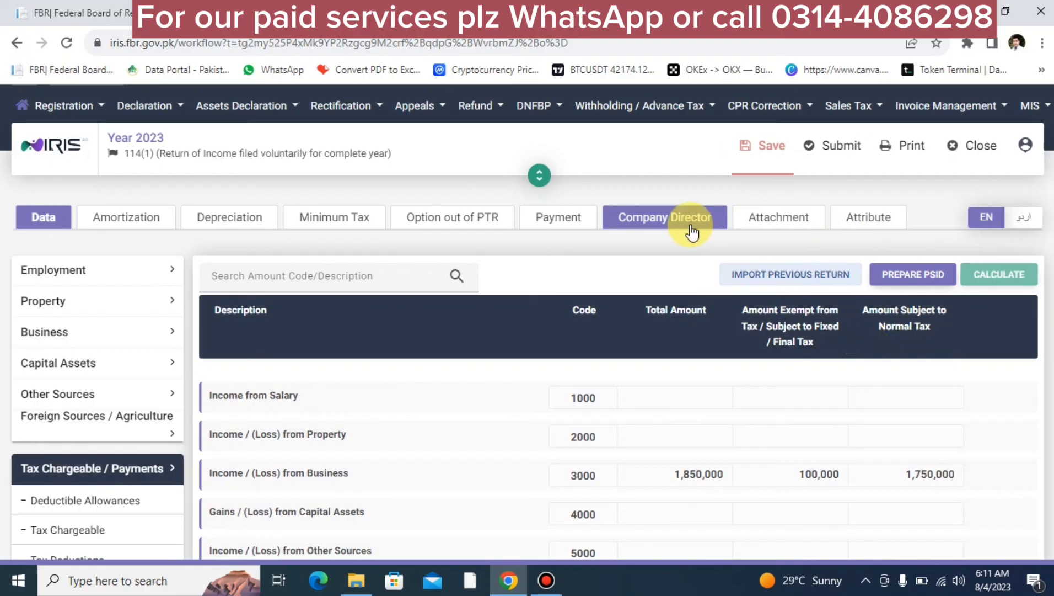
{"action": "left_click", "coordinate": [773, 161]}
- Set the Business Sector-1 attribute of the return to Trader - Others
{"action": "left_click", "coordinate": [849, 216]}
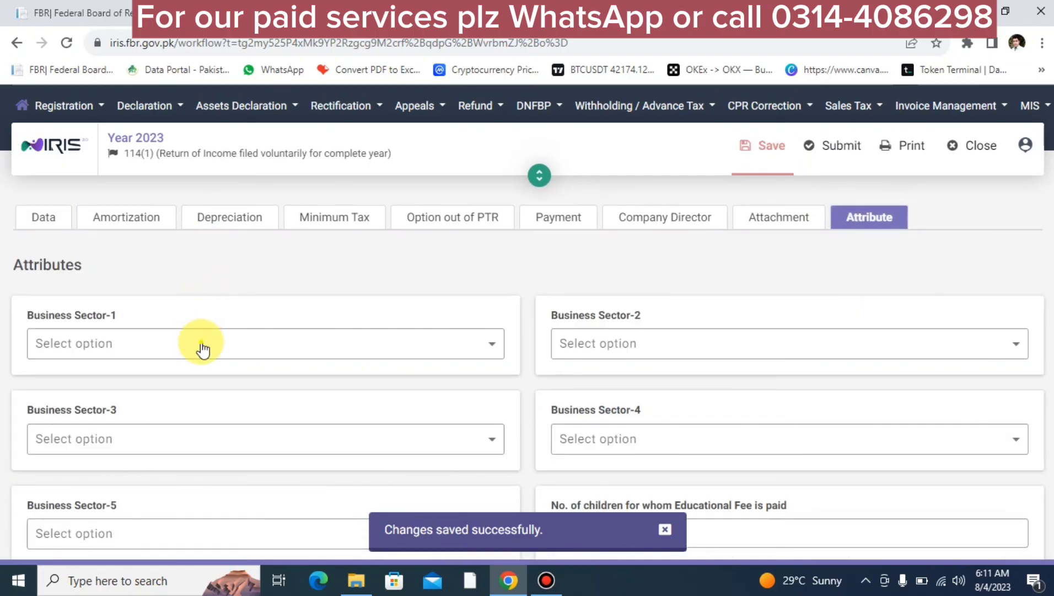
{"action": "left_click", "coordinate": [200, 349]}
{"action": "scroll", "coordinate": [201, 309], "scroll_direction": "down", "scroll_amount": 10}
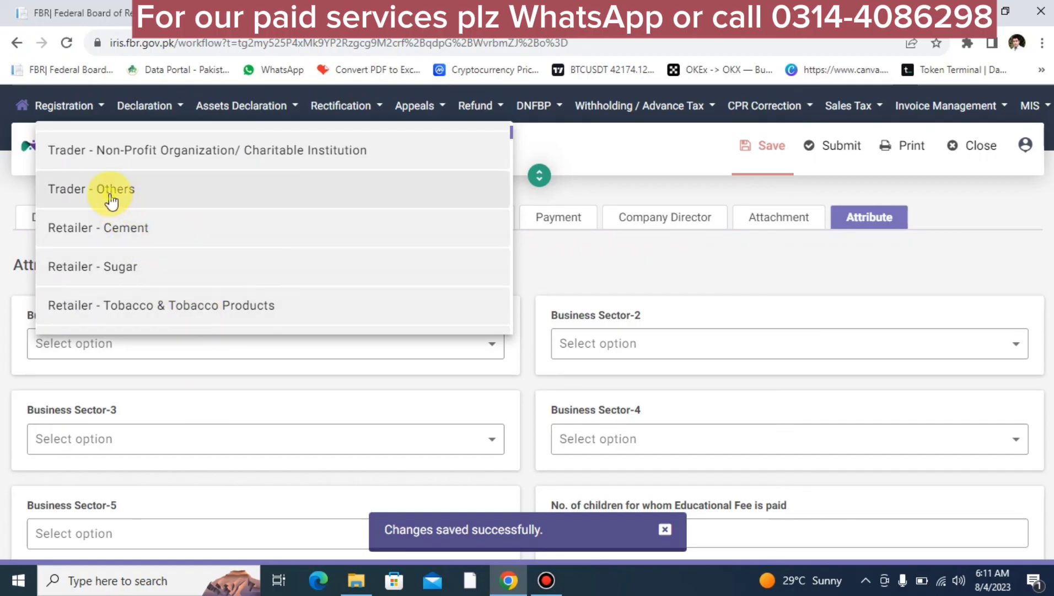
{"action": "left_click", "coordinate": [111, 190]}
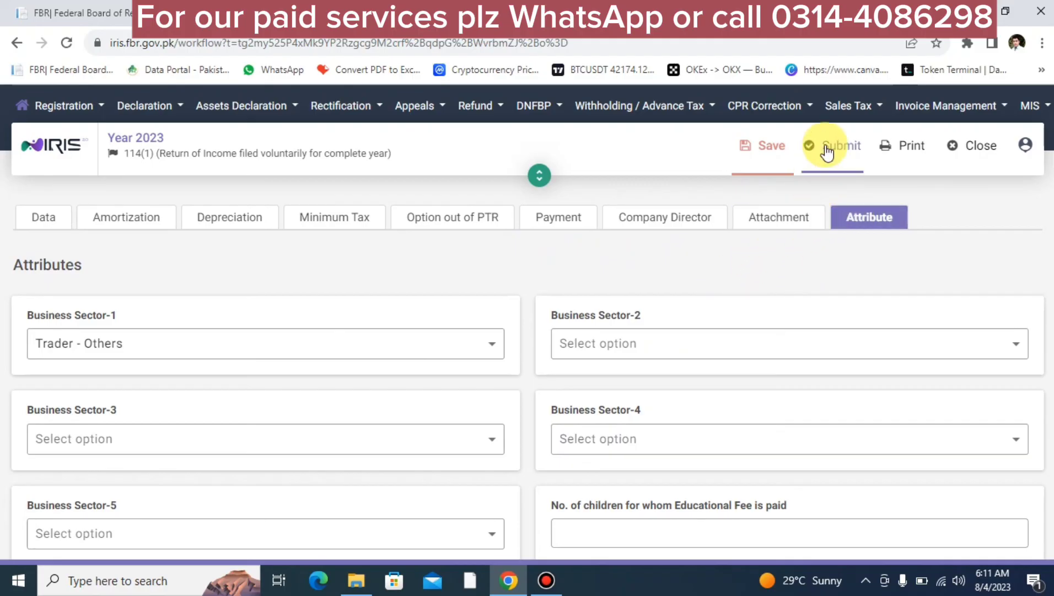
- View the return's required attachments, save the changes, and try to submit the return
{"action": "left_click", "coordinate": [787, 219]}
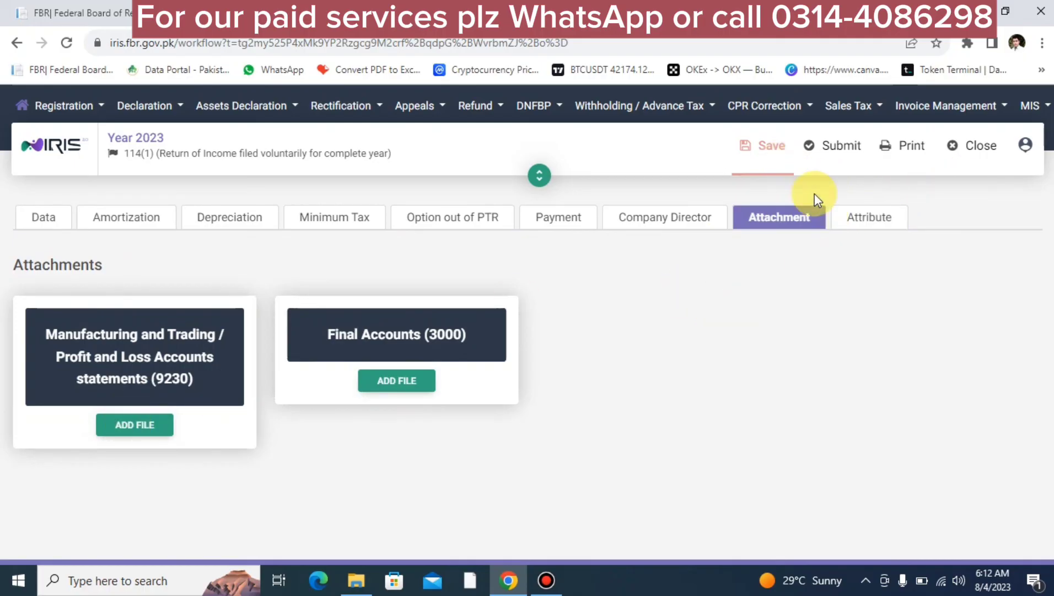
{"action": "left_click", "coordinate": [841, 147]}
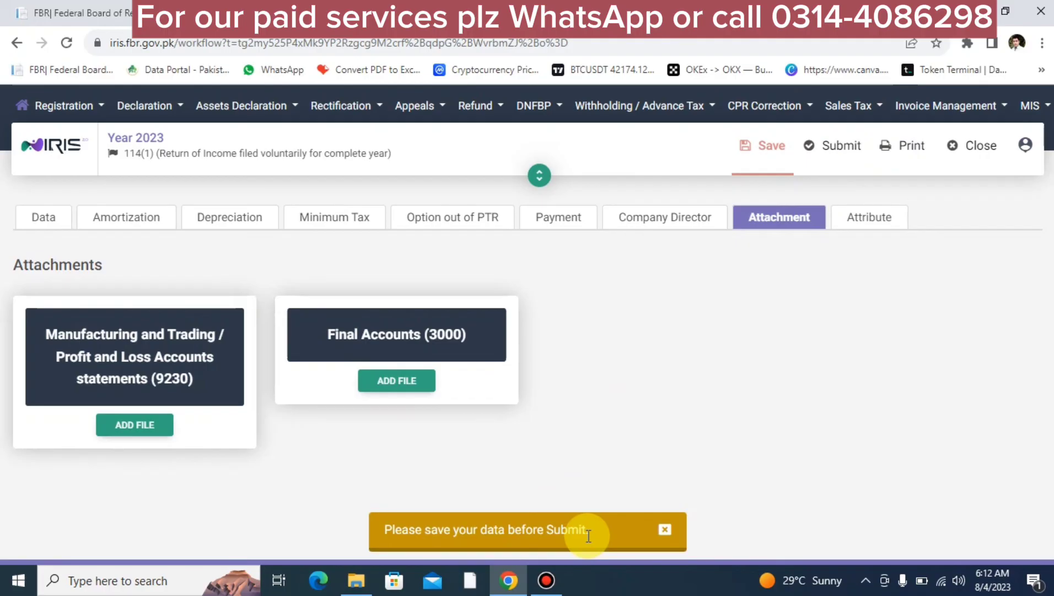
{"action": "left_click", "coordinate": [761, 165]}
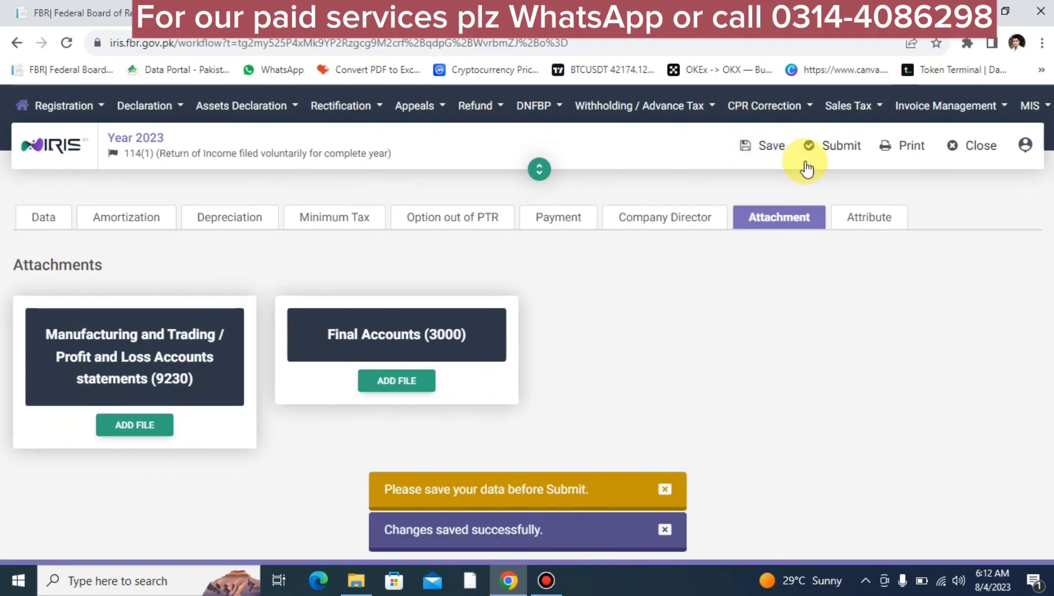
{"action": "left_click", "coordinate": [832, 157]}
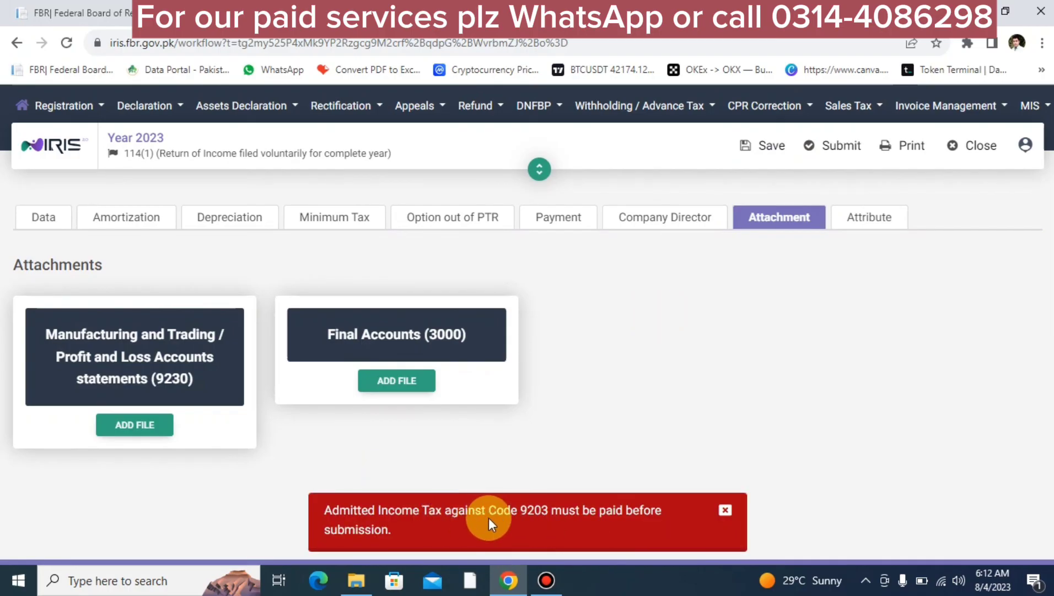
{"action": "left_click", "coordinate": [577, 512]}
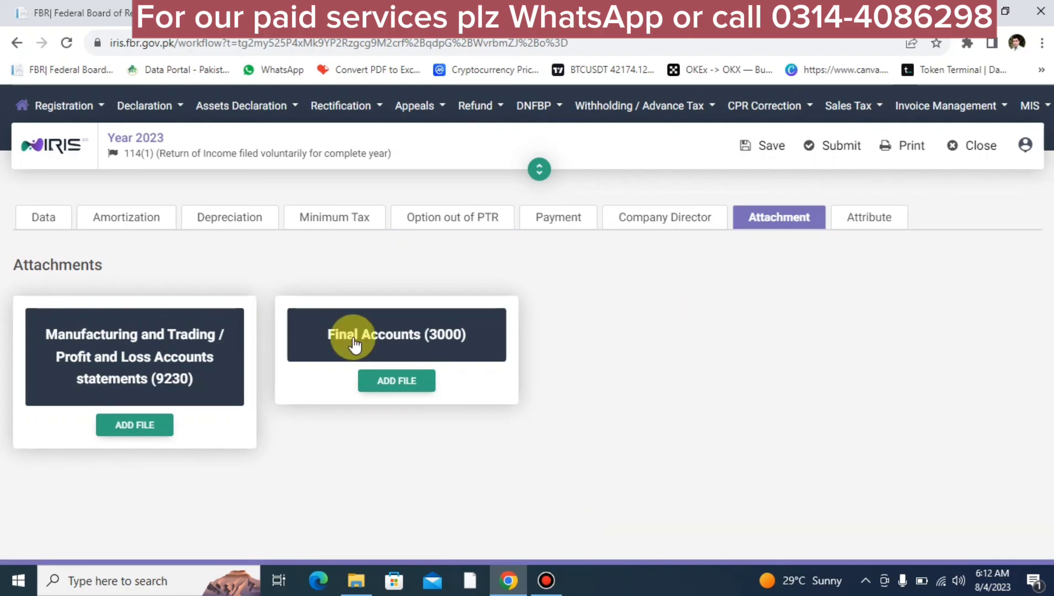
- Go back to the return's Data section showing the income and tax amounts
{"action": "left_click_drag", "start_coordinate": [46, 217], "coordinate": [415, 105]}
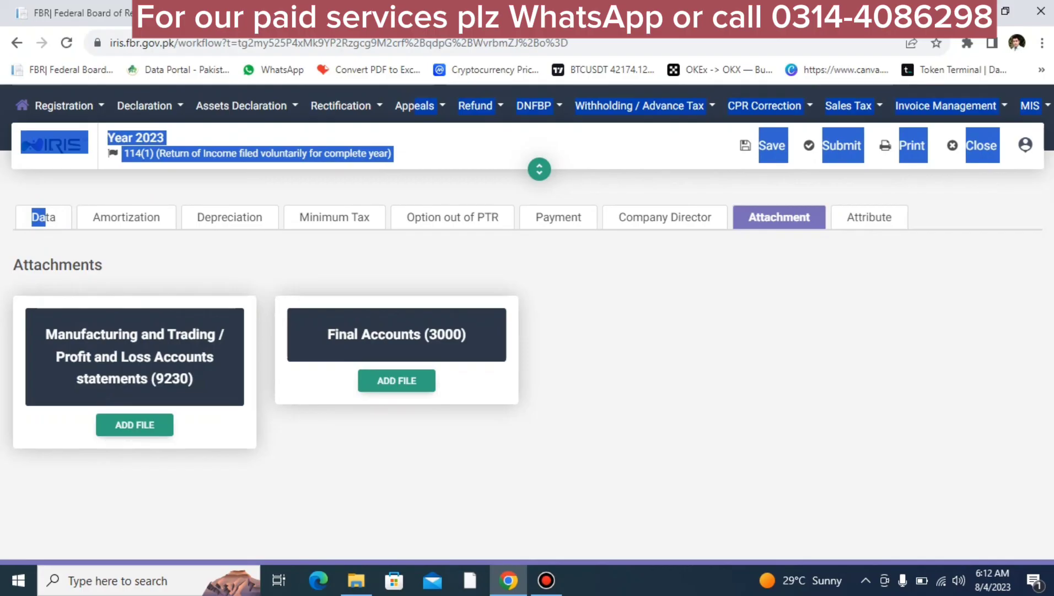
{"action": "left_click", "coordinate": [668, 253]}
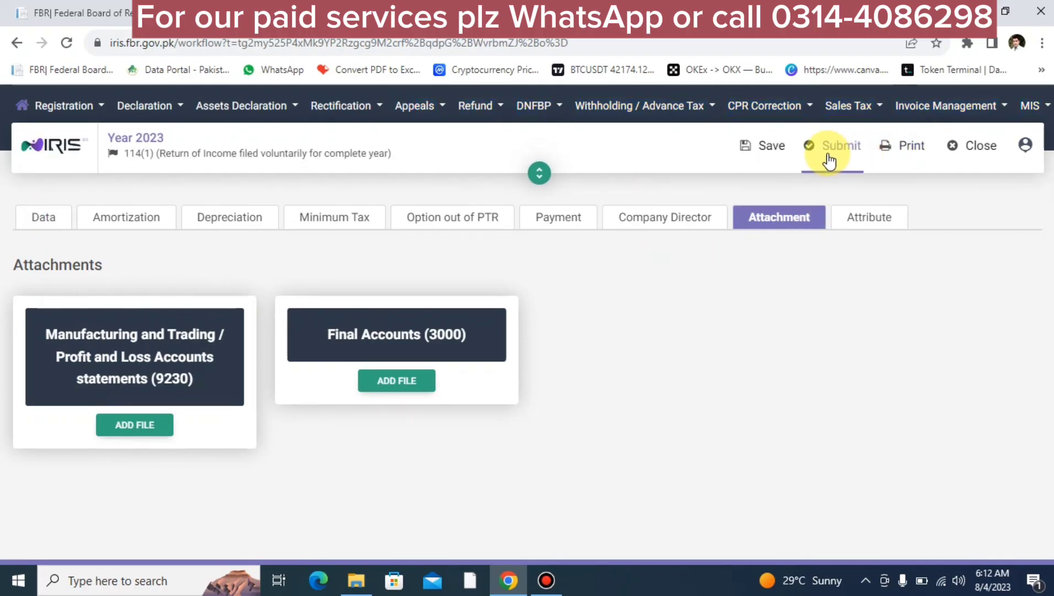
{"action": "left_click", "coordinate": [54, 226]}
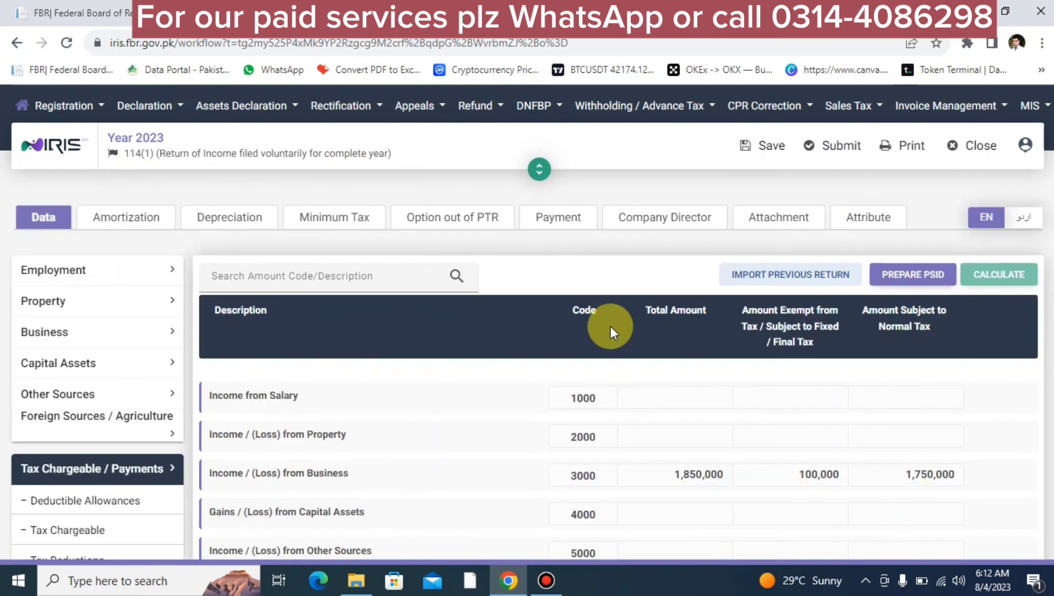